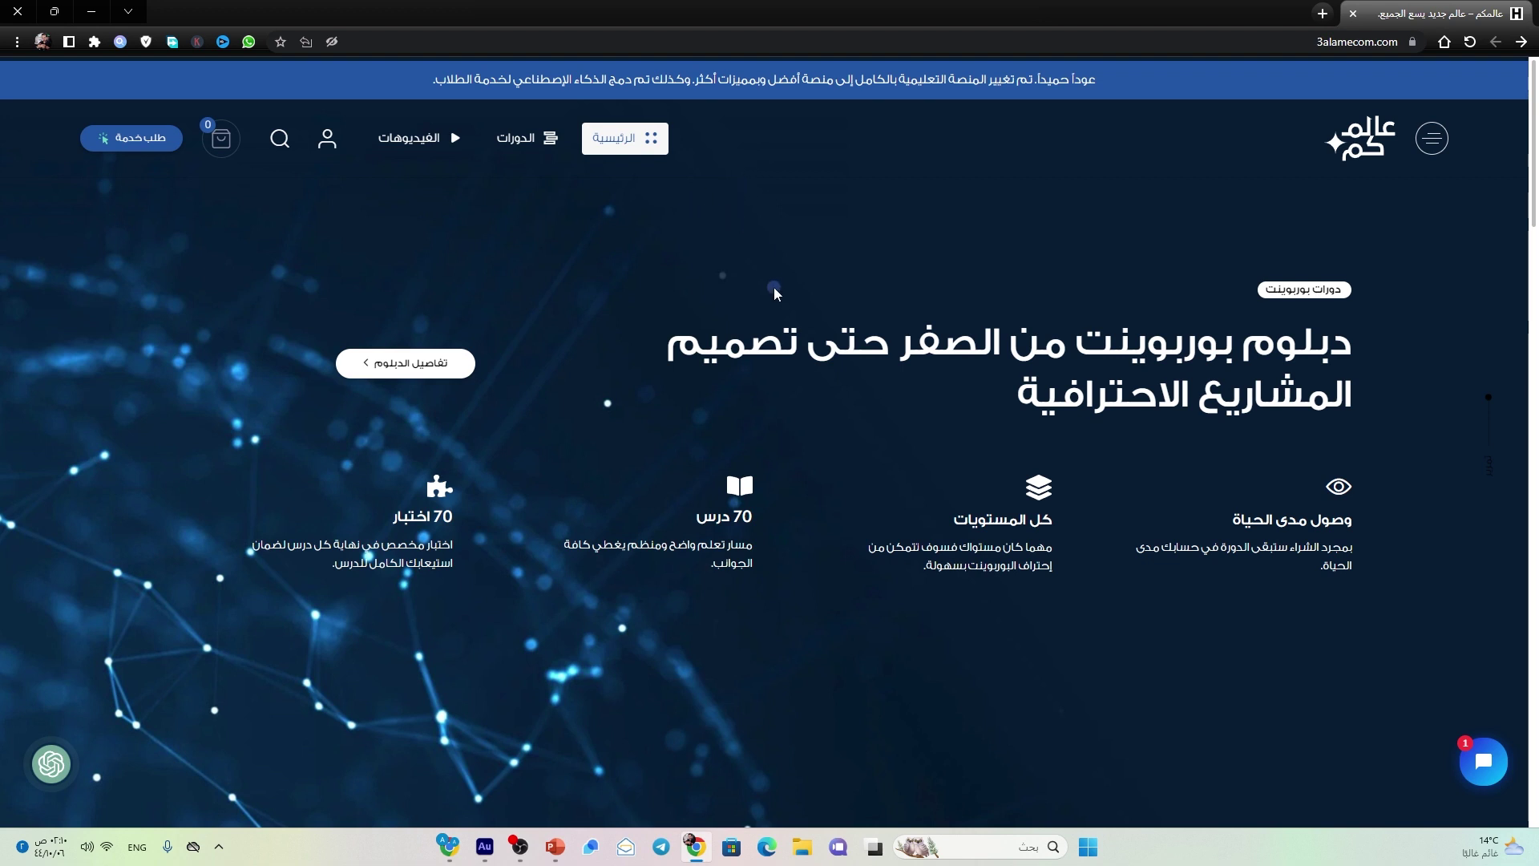
# Reload 3alamecom and open the PowerPoint diploma course page, scrolling through its details
pyautogui.press('F5')
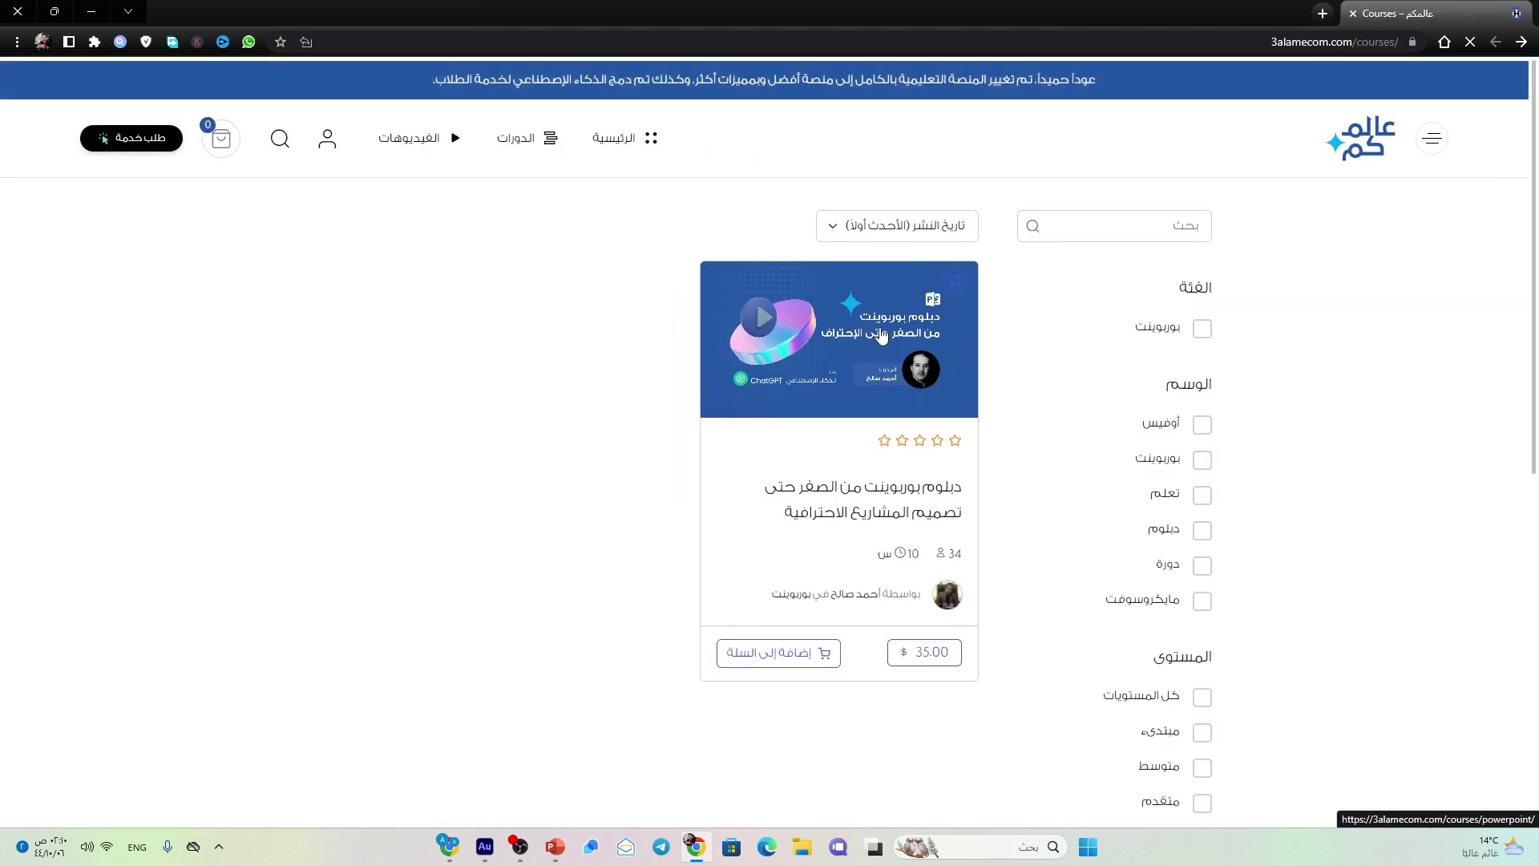
pyautogui.click(817, 347)
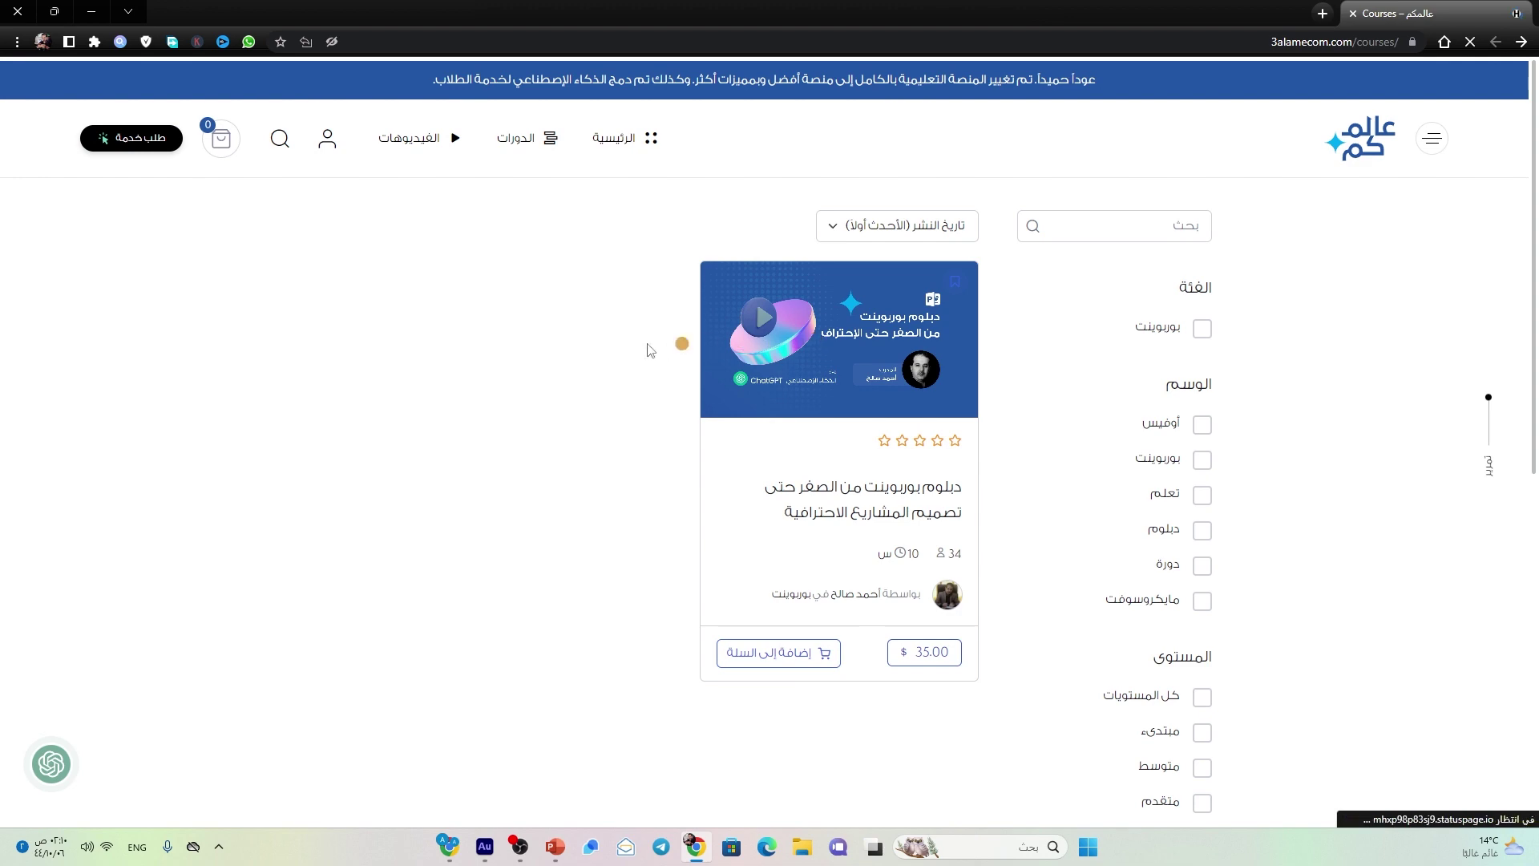
pyautogui.scroll(-2, 809, 469)
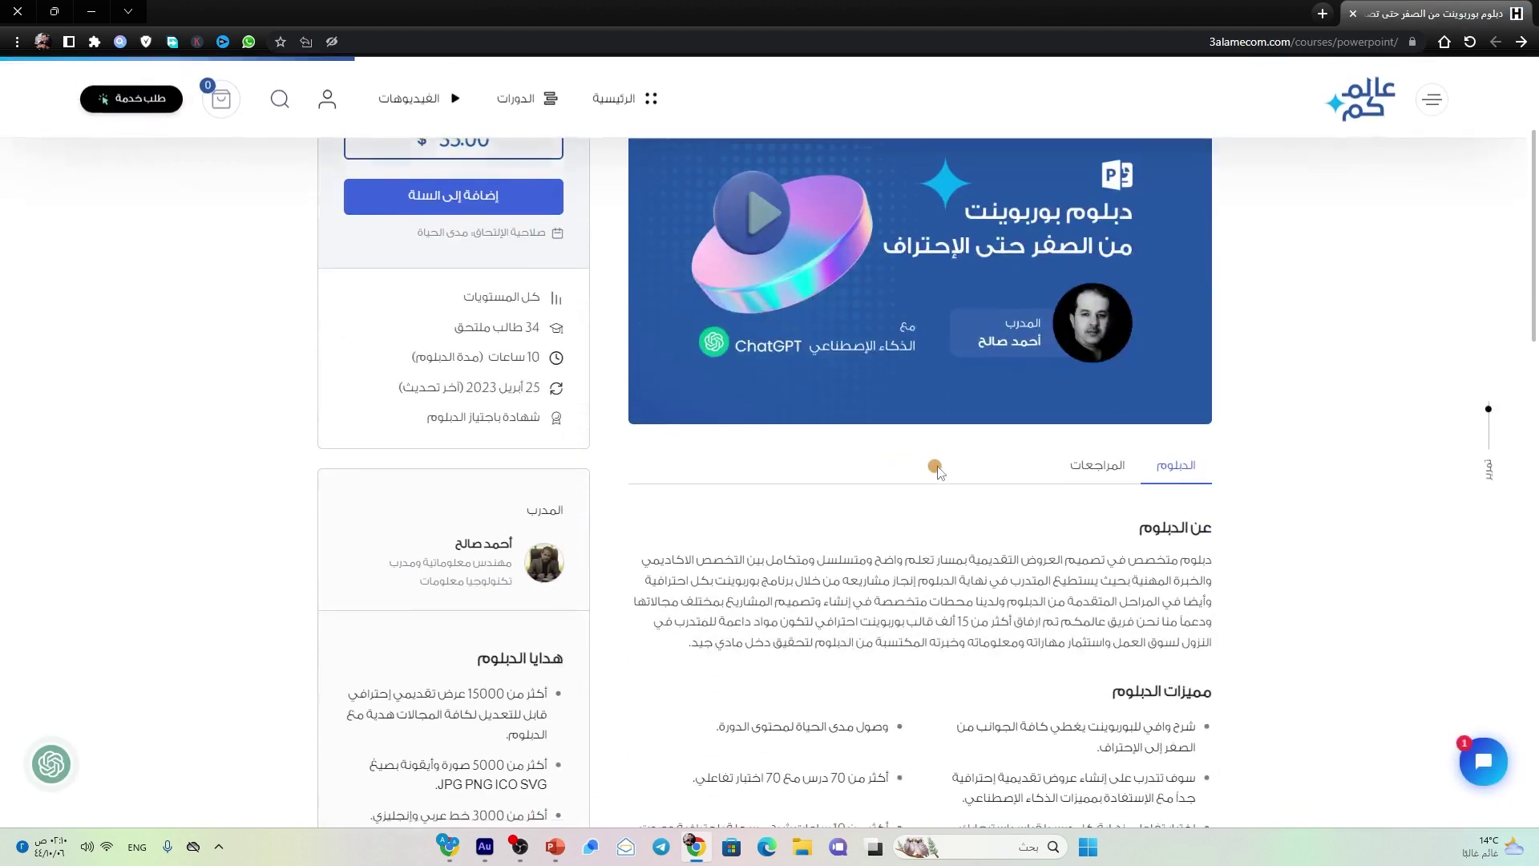
pyautogui.scroll(-2, 1082, 460)
pyautogui.scroll(-2, 1089, 465)
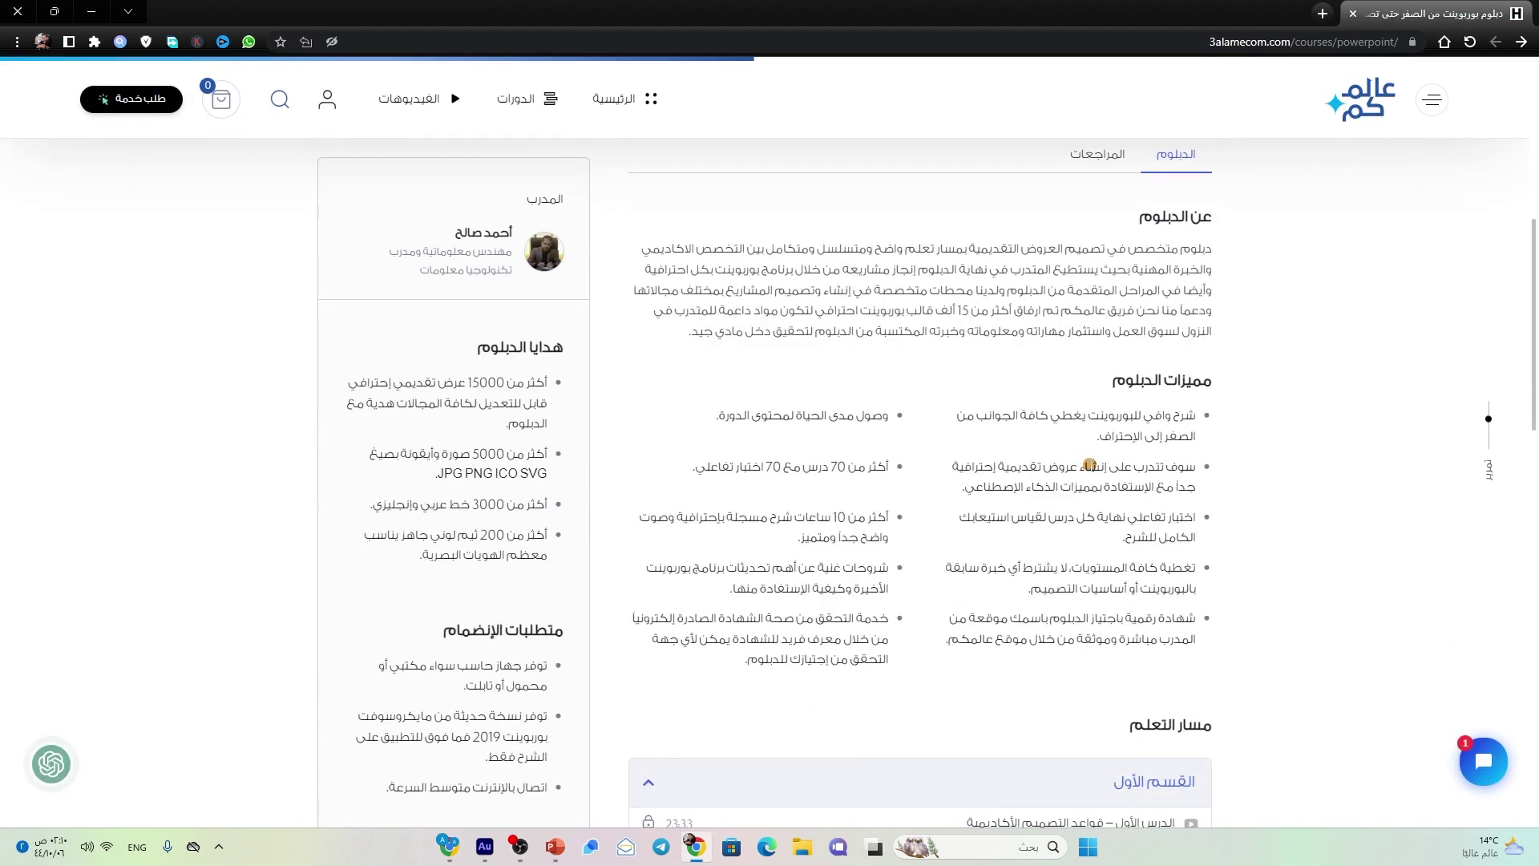
pyautogui.scroll(-2, 1088, 465)
pyautogui.scroll(-3, 1094, 453)
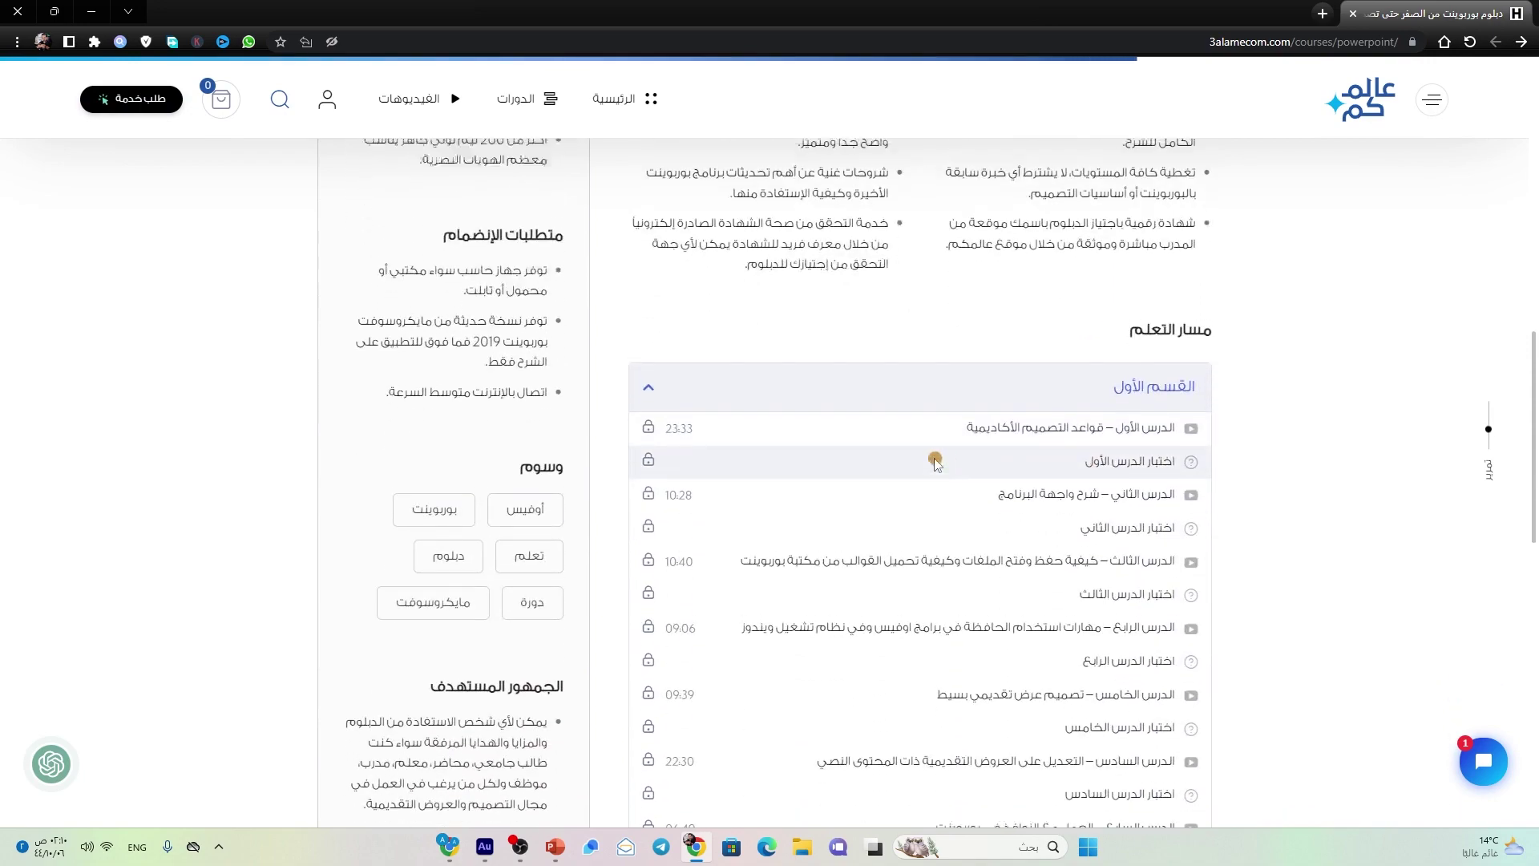
pyautogui.scroll(5, 922, 454)
pyautogui.scroll(4, 938, 463)
pyautogui.scroll(3, 938, 463)
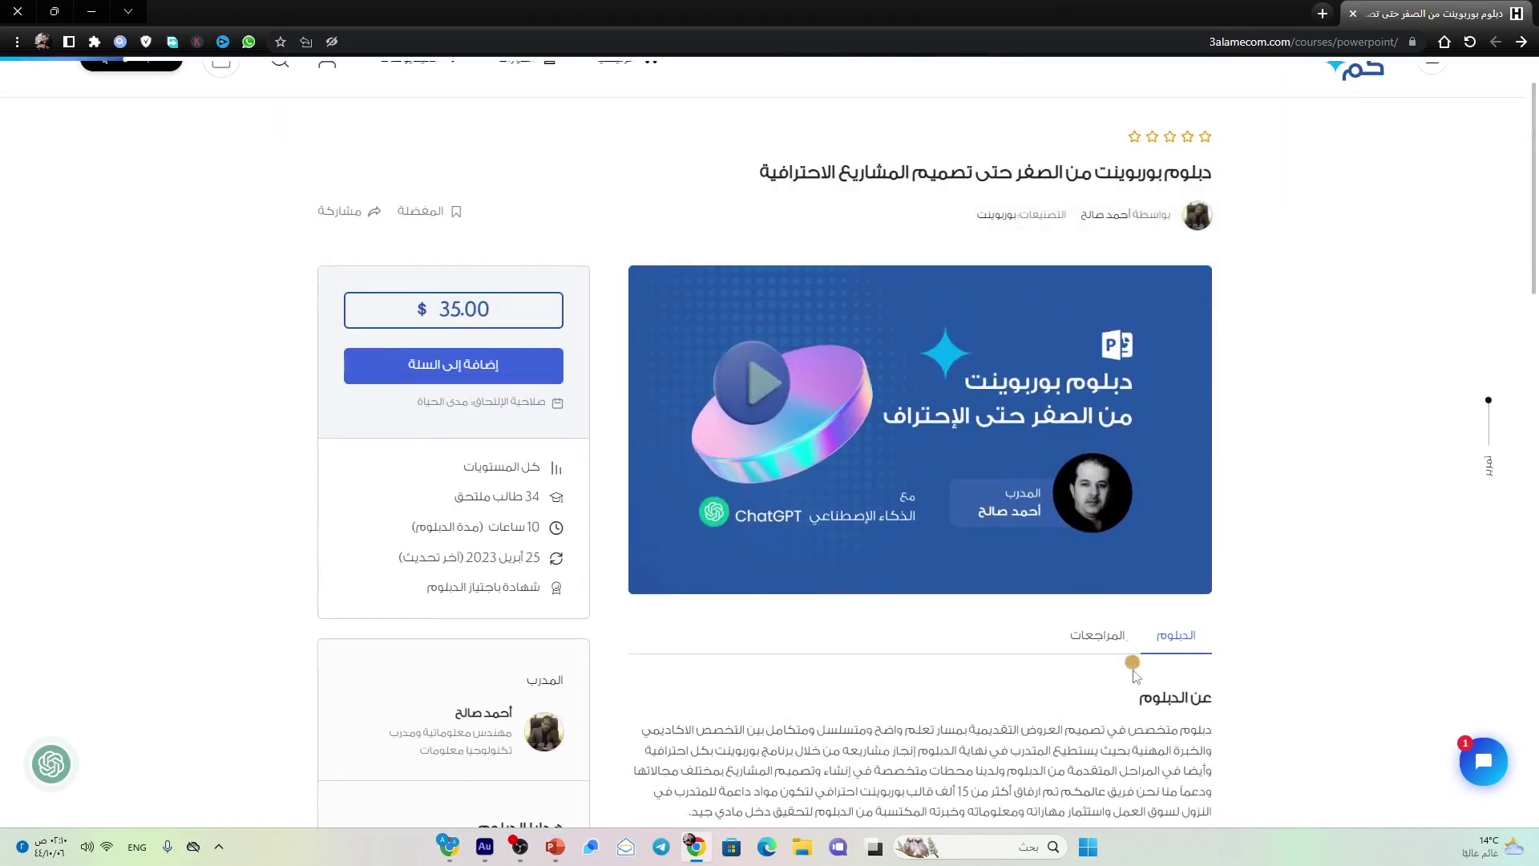
# Open and close the site's support chat, then bring up the ChatGPT assistant chat
pyautogui.click(1483, 762)
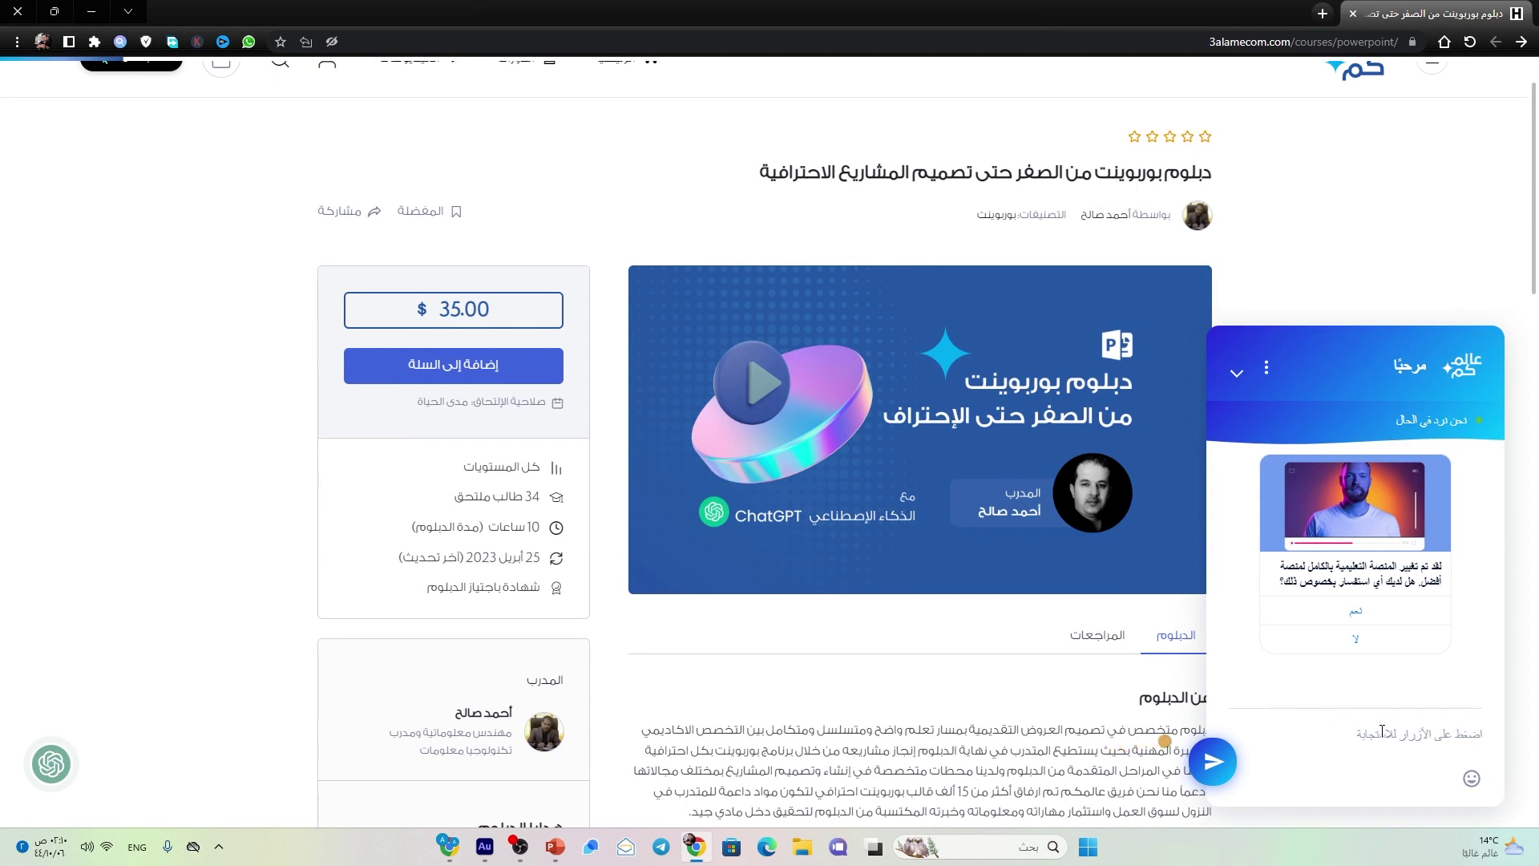
pyautogui.click(1237, 373)
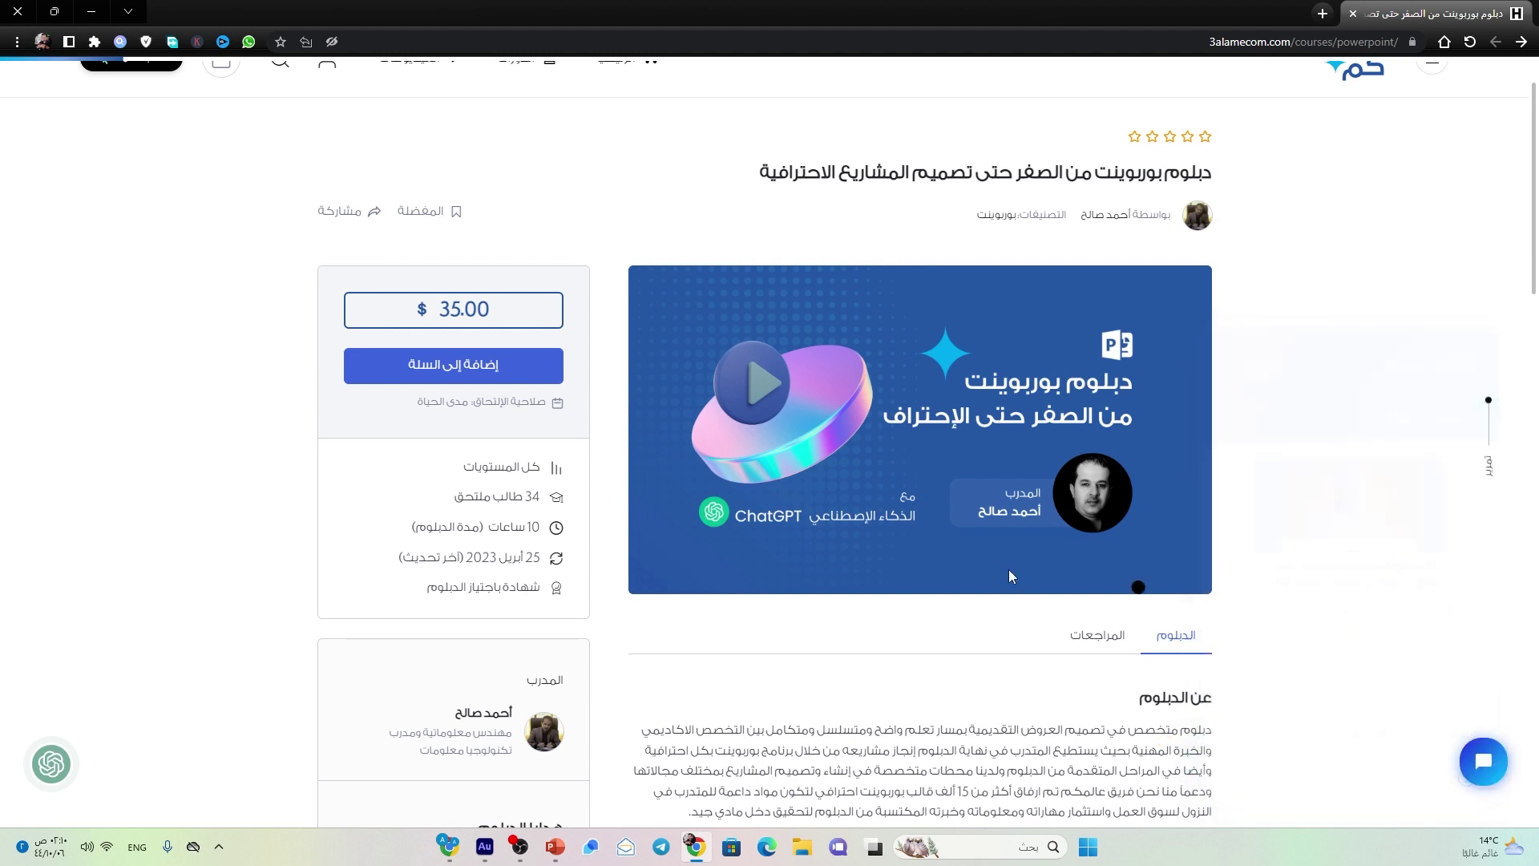
pyautogui.click(52, 770)
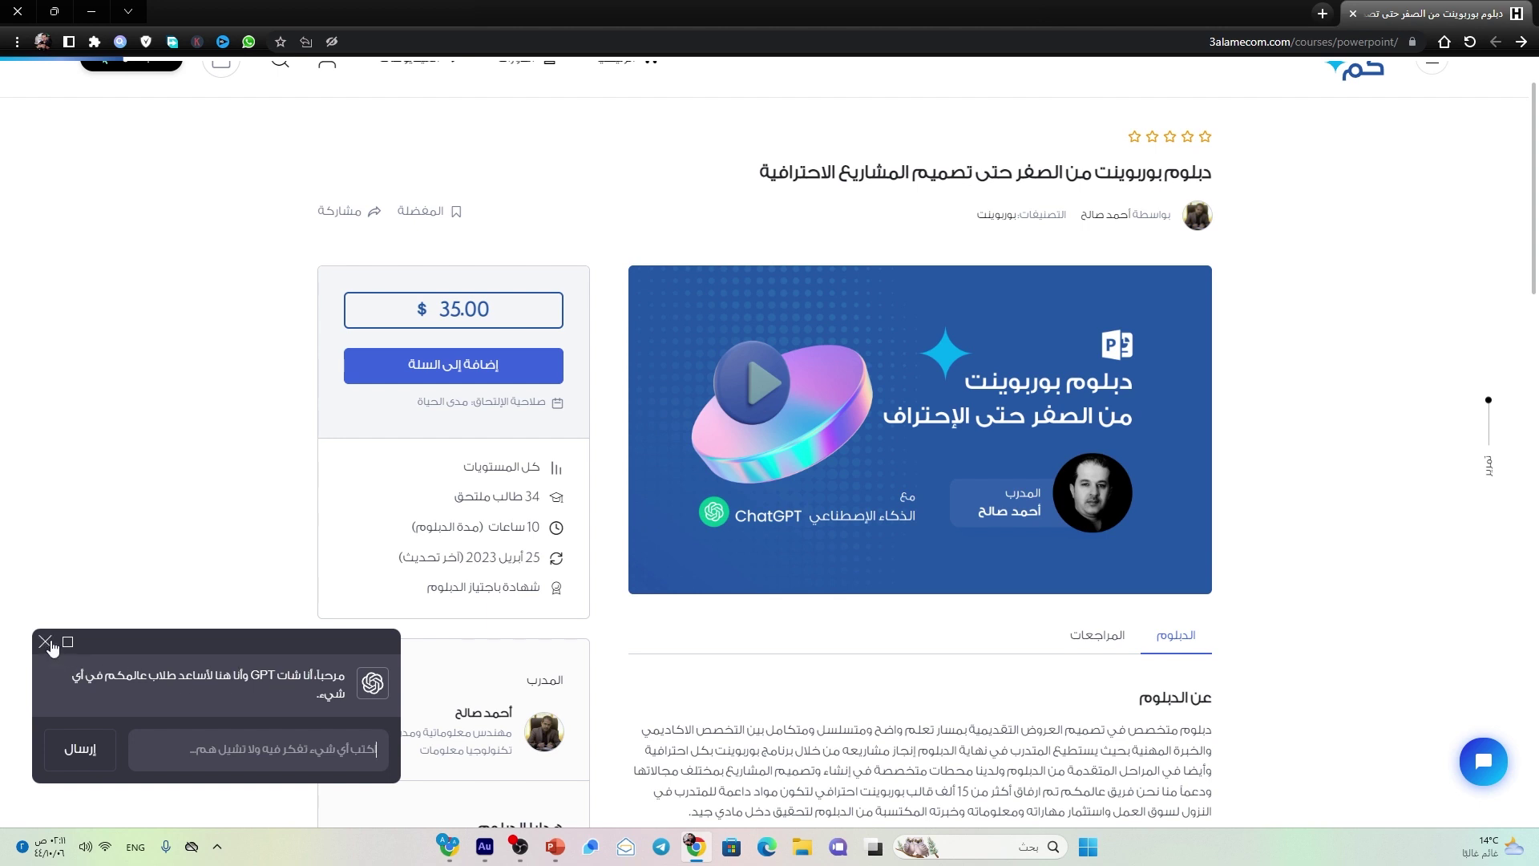
# Close the ChatGPT assistant chat and scroll back up the page
pyautogui.click(44, 641)
pyautogui.scroll(1, 330, 705)
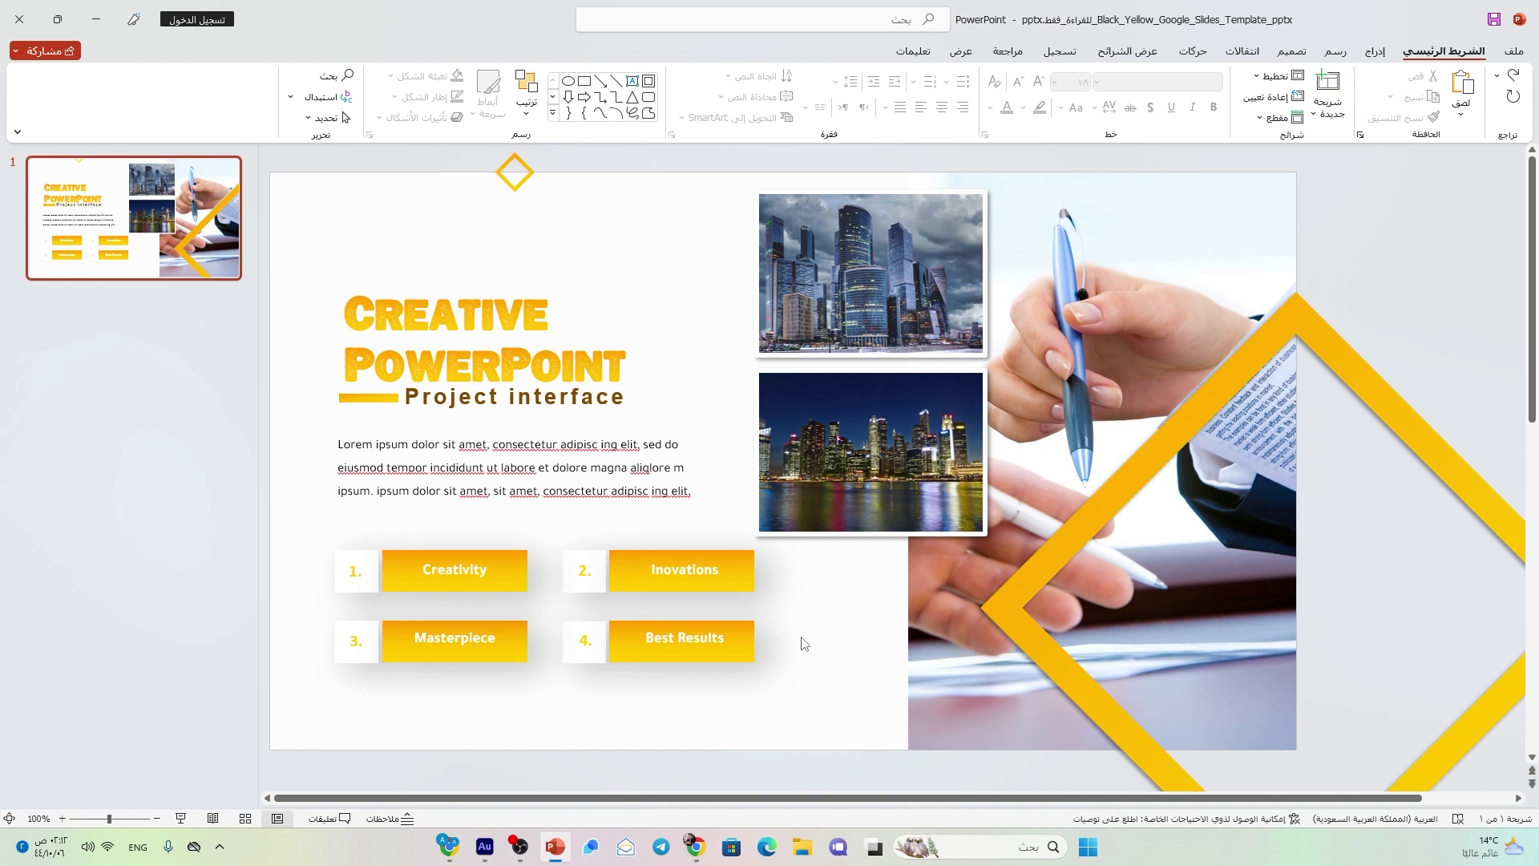
# Add a new second slide and delete all of its placeholders with Ctrl+A and Delete
pyautogui.rightClick(128, 296)
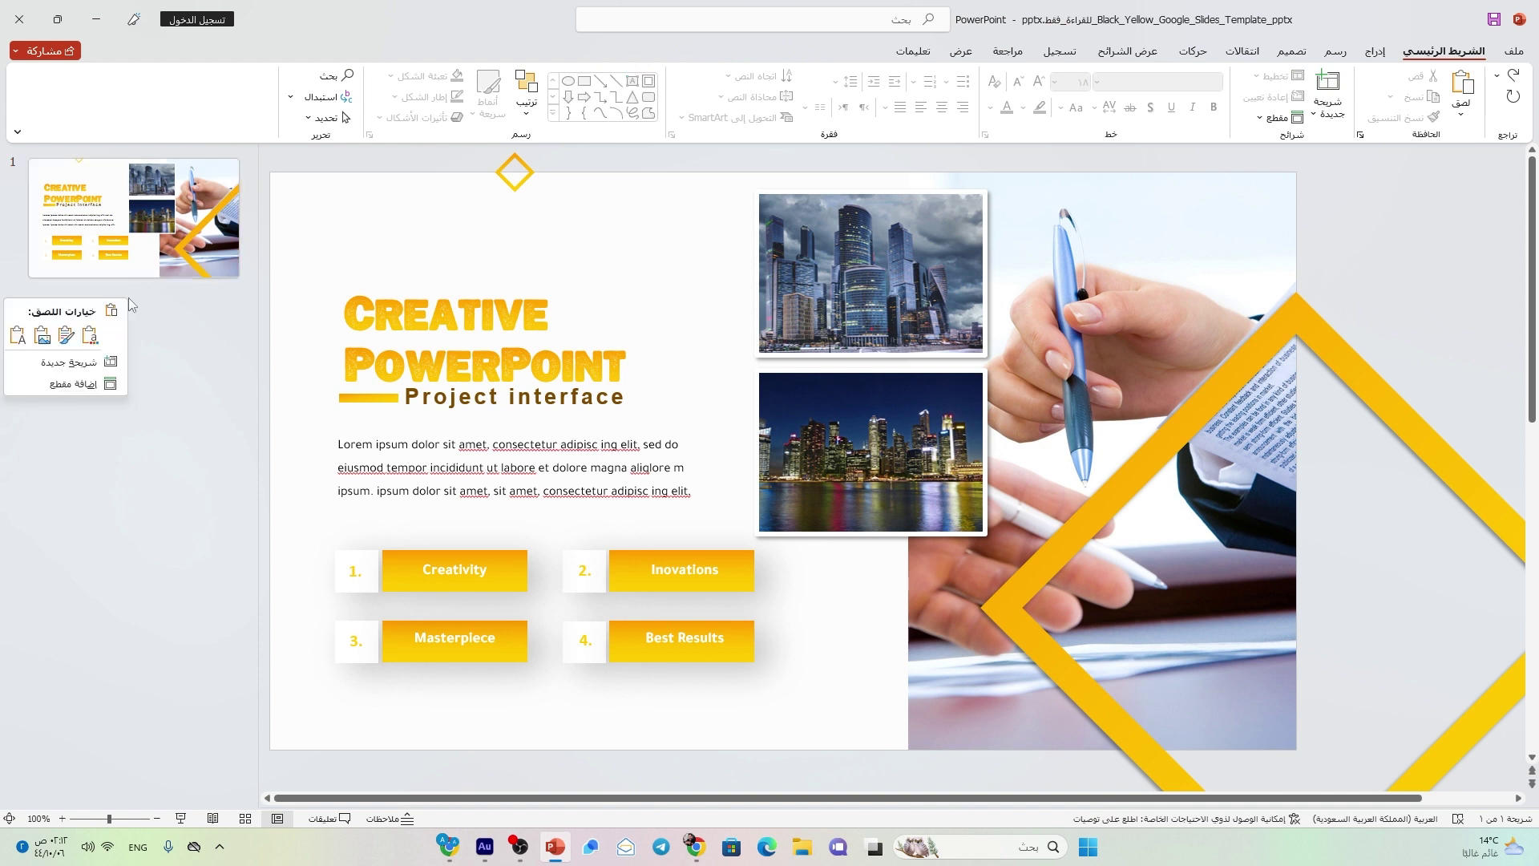
pyautogui.click(78, 363)
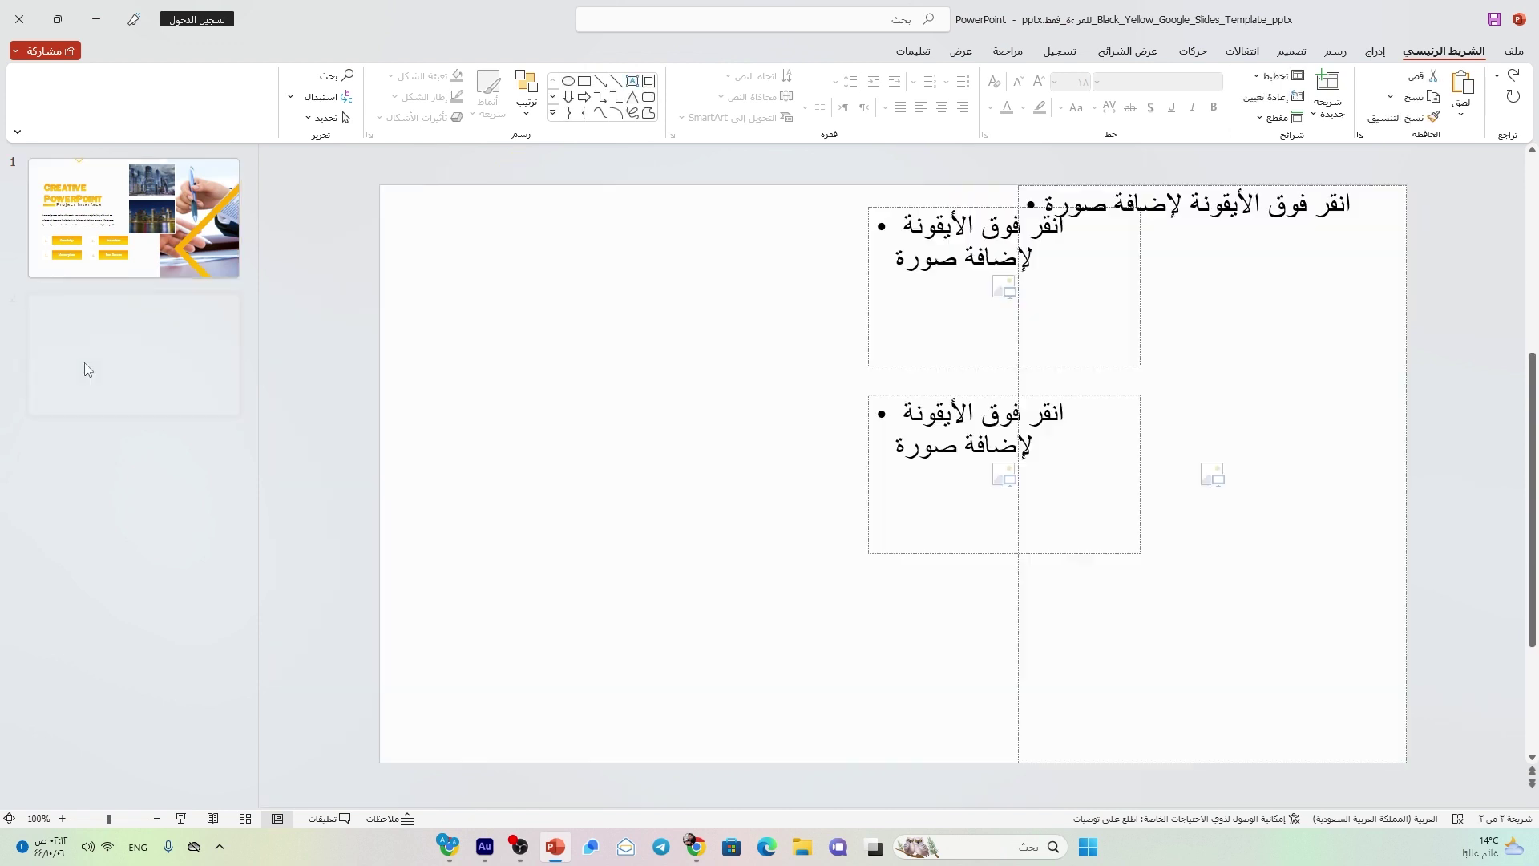
pyautogui.rightClick(744, 359)
pyautogui.moveTo(701, 445)
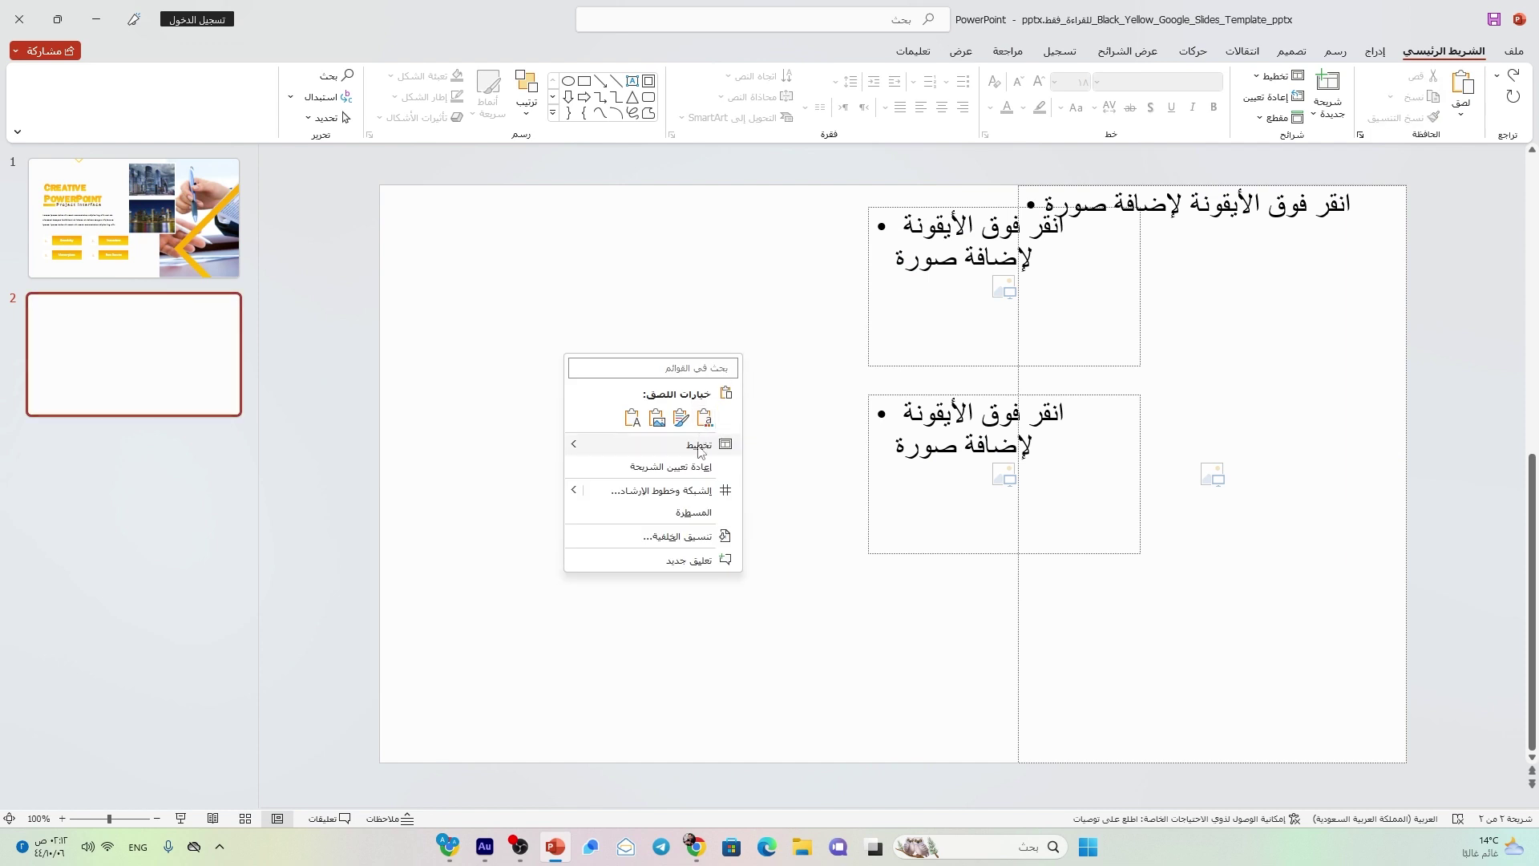
pyautogui.click(786, 371)
pyautogui.hotkey('ctrl', 'a')
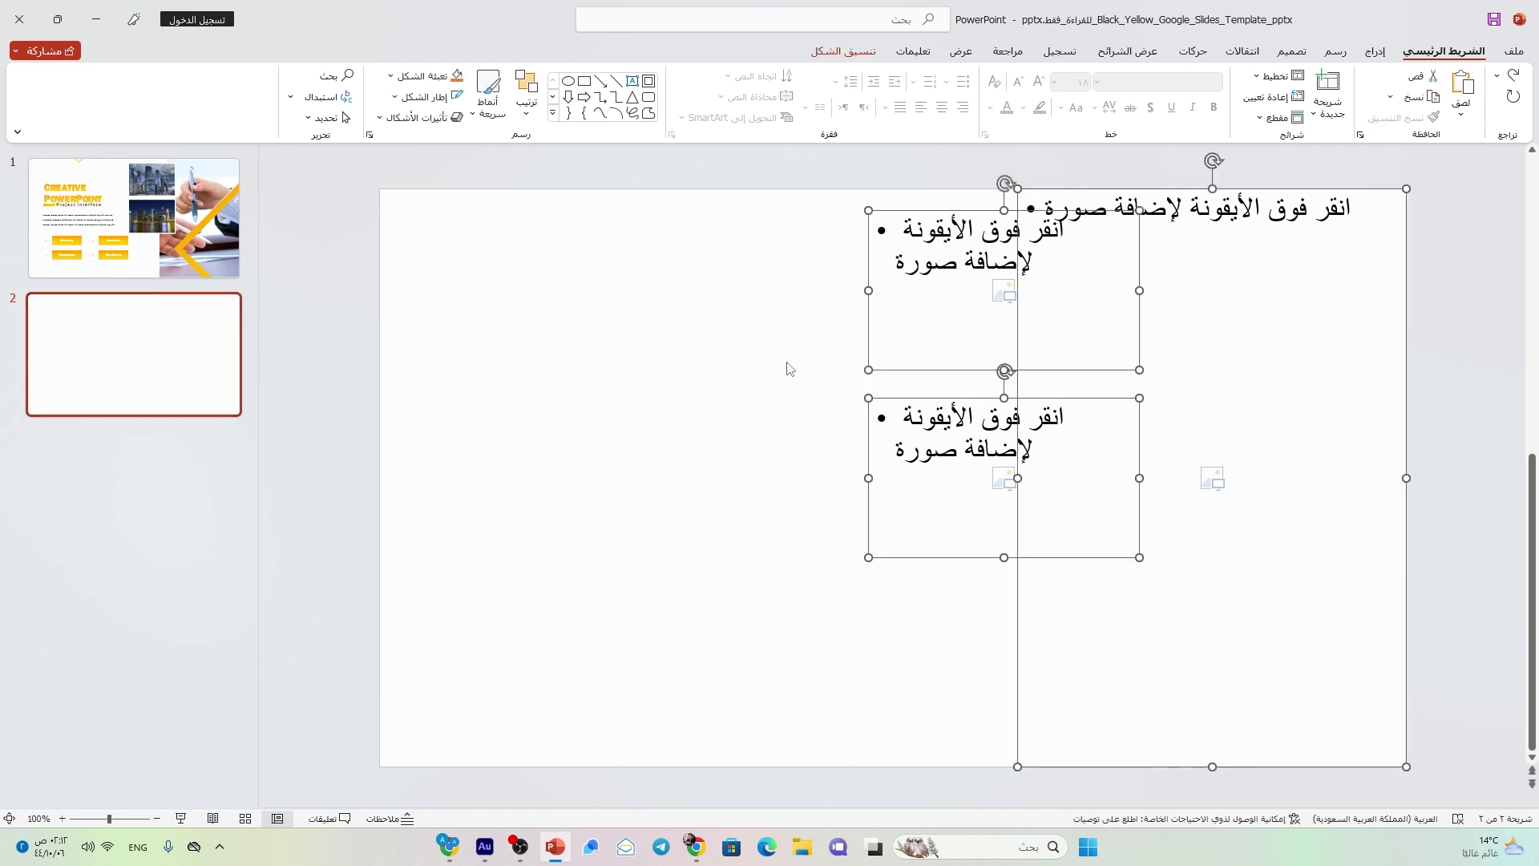
pyautogui.press('Delete')
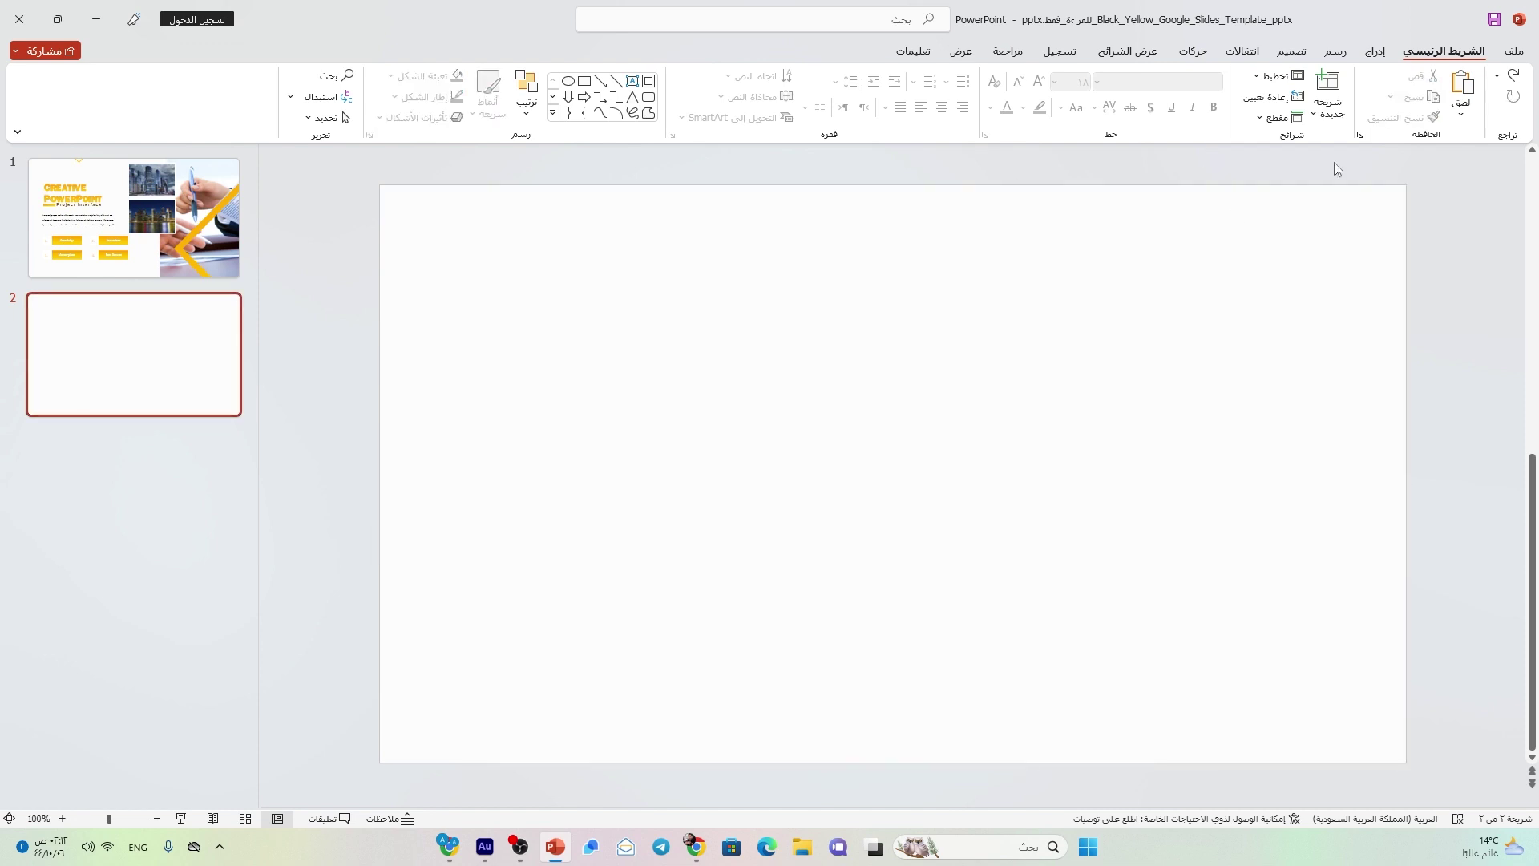
pyautogui.click(1375, 50)
# Draw a tall rectangle down the right side of slide 2
pyautogui.click(1264, 89)
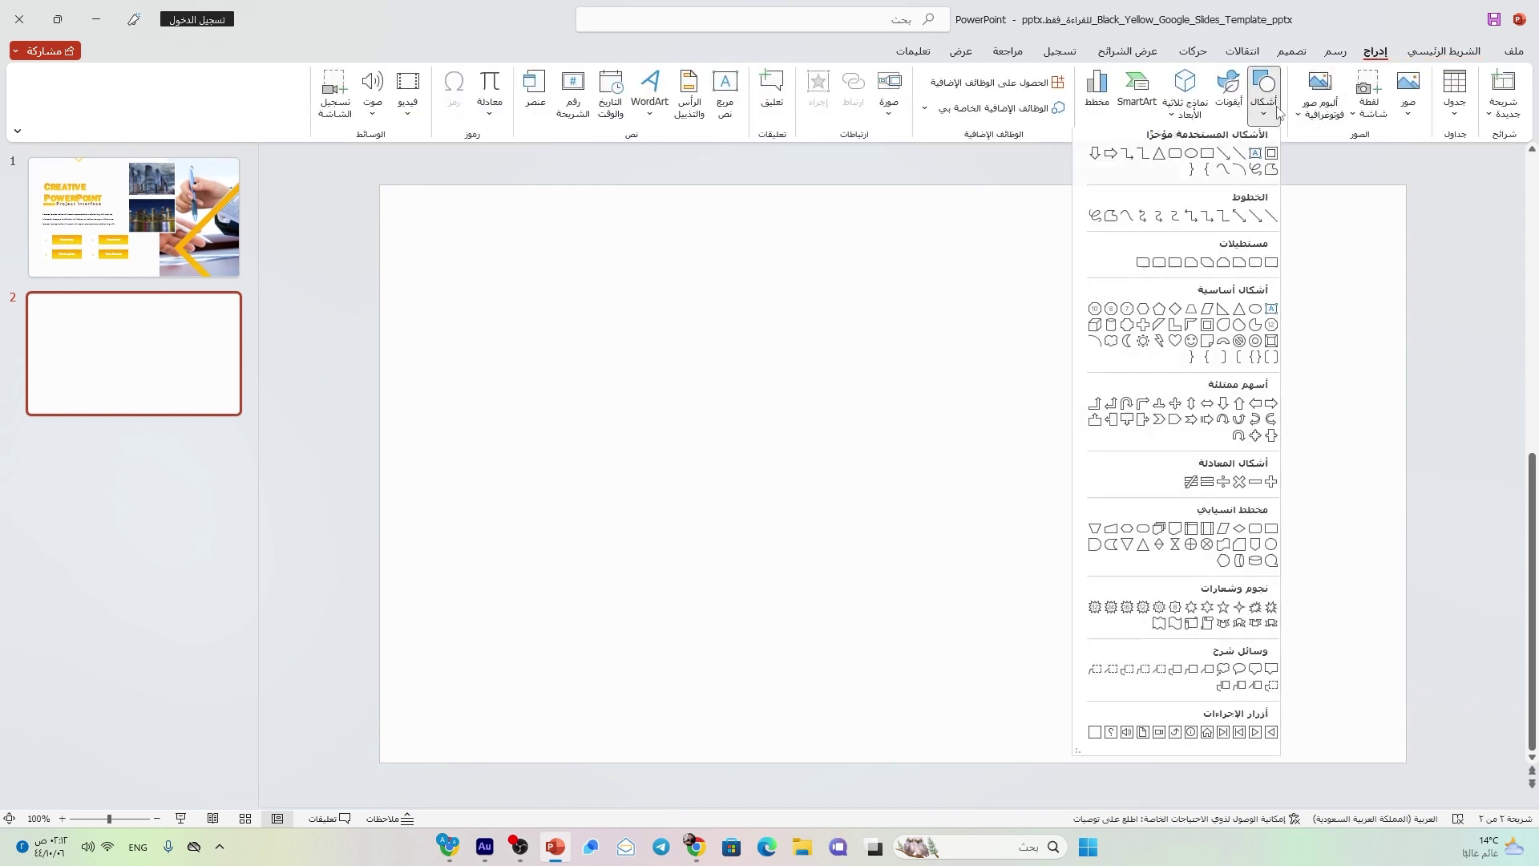
pyautogui.click(1218, 160)
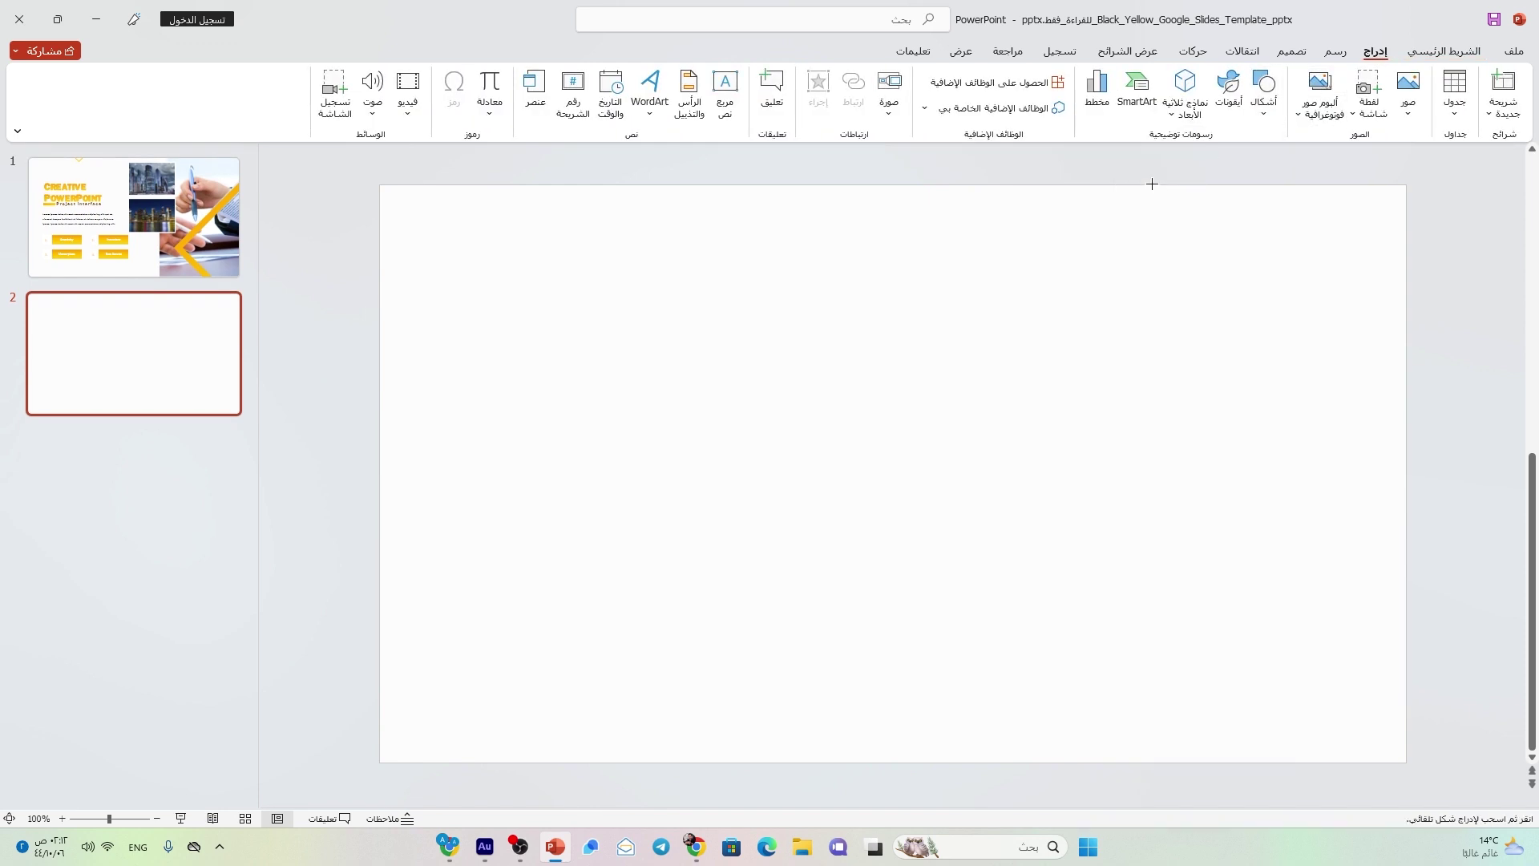
pyautogui.moveTo(1152, 185); pyautogui.dragTo(1407, 766)
pyautogui.moveTo(1146, 478); pyautogui.dragTo(1078, 478)
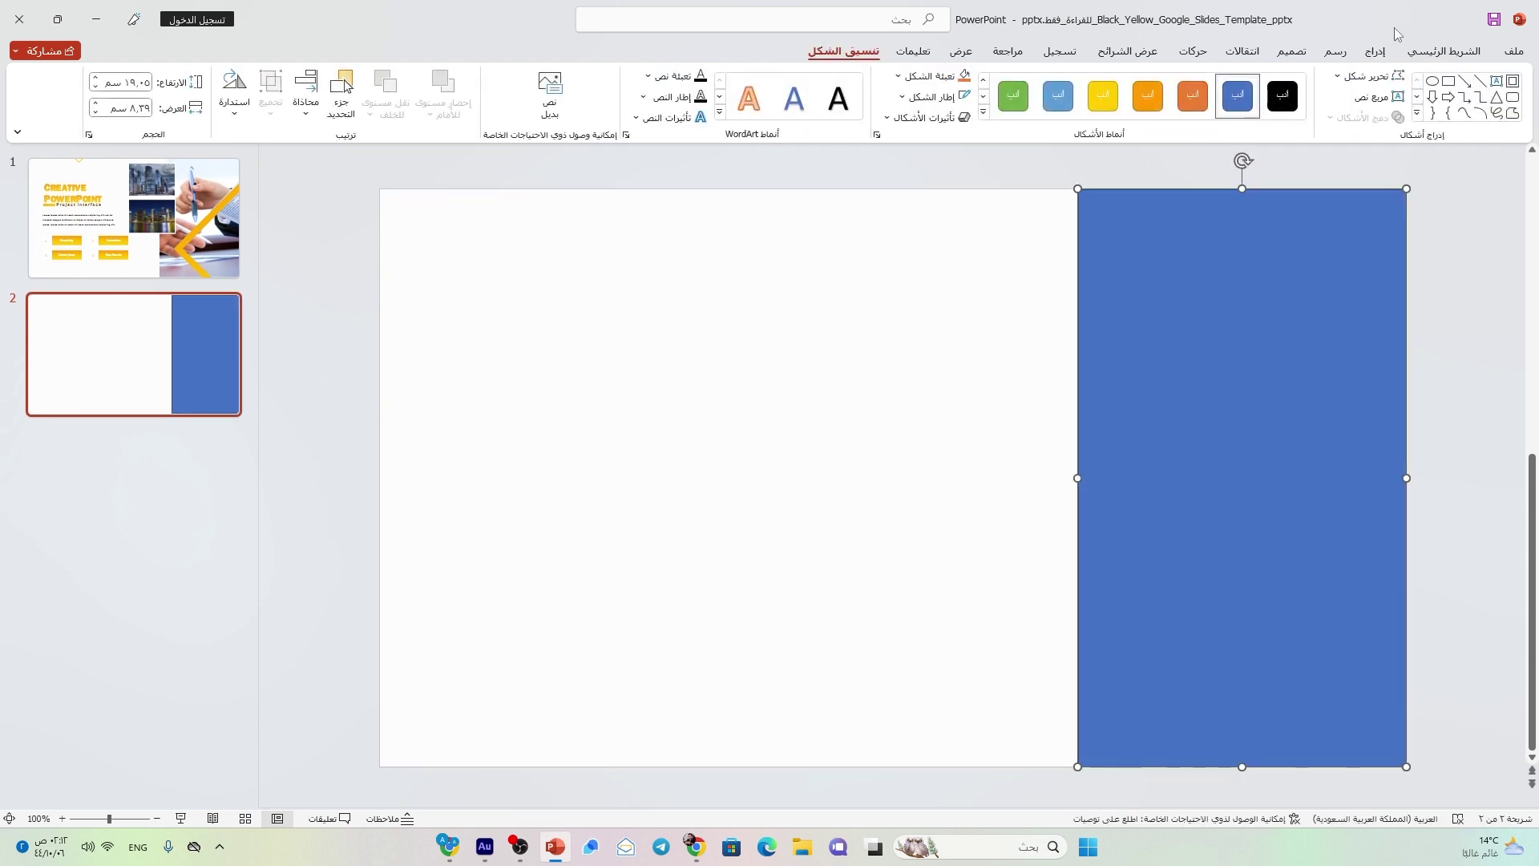
# Draw rounded rectangle tabs over the tall rectangle's left edge
pyautogui.click(1376, 50)
pyautogui.click(1269, 115)
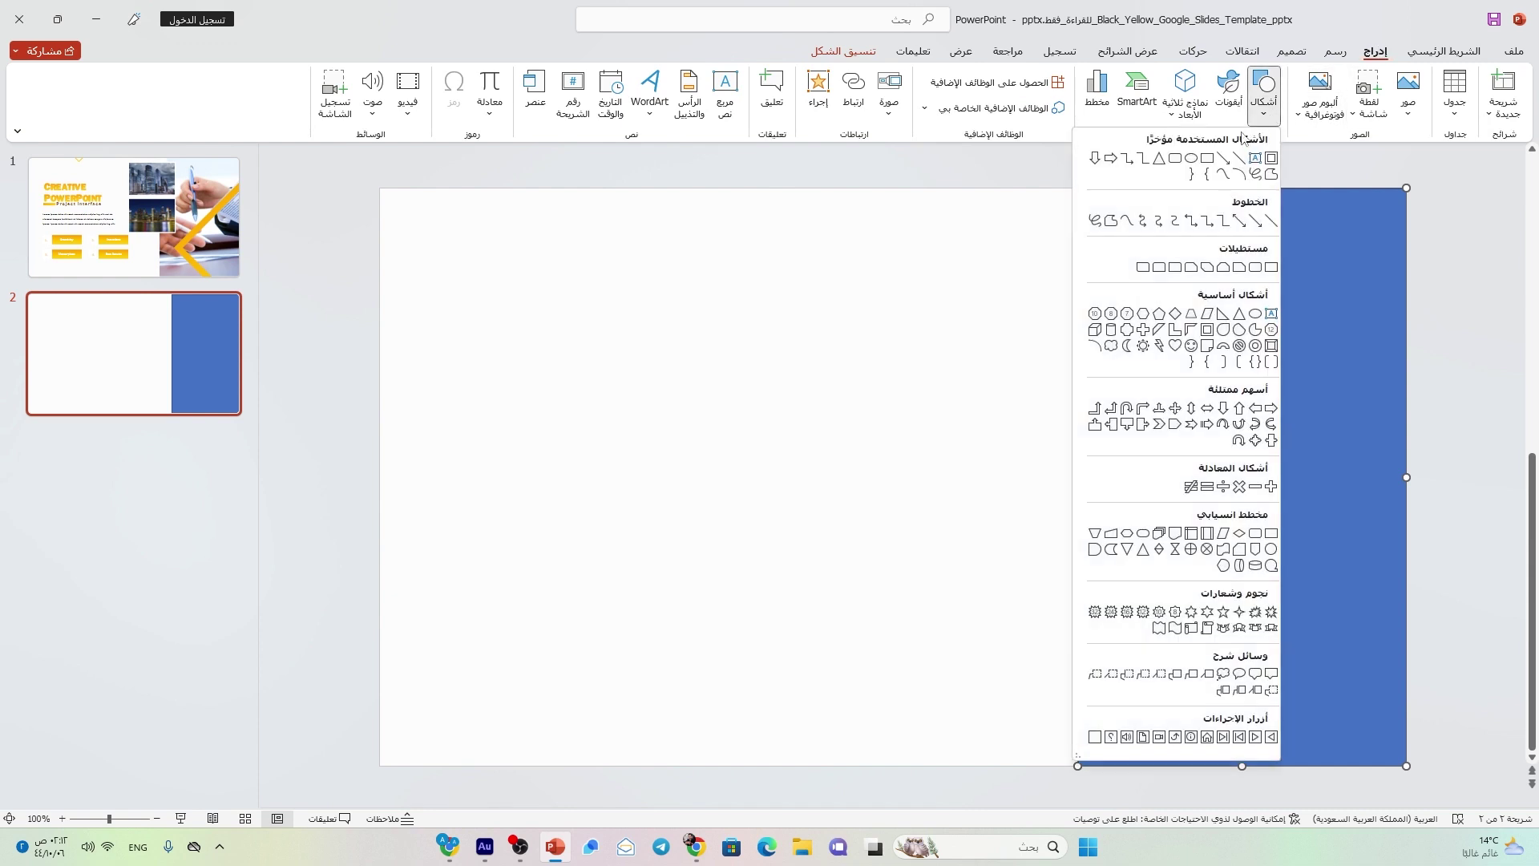
pyautogui.click(1206, 163)
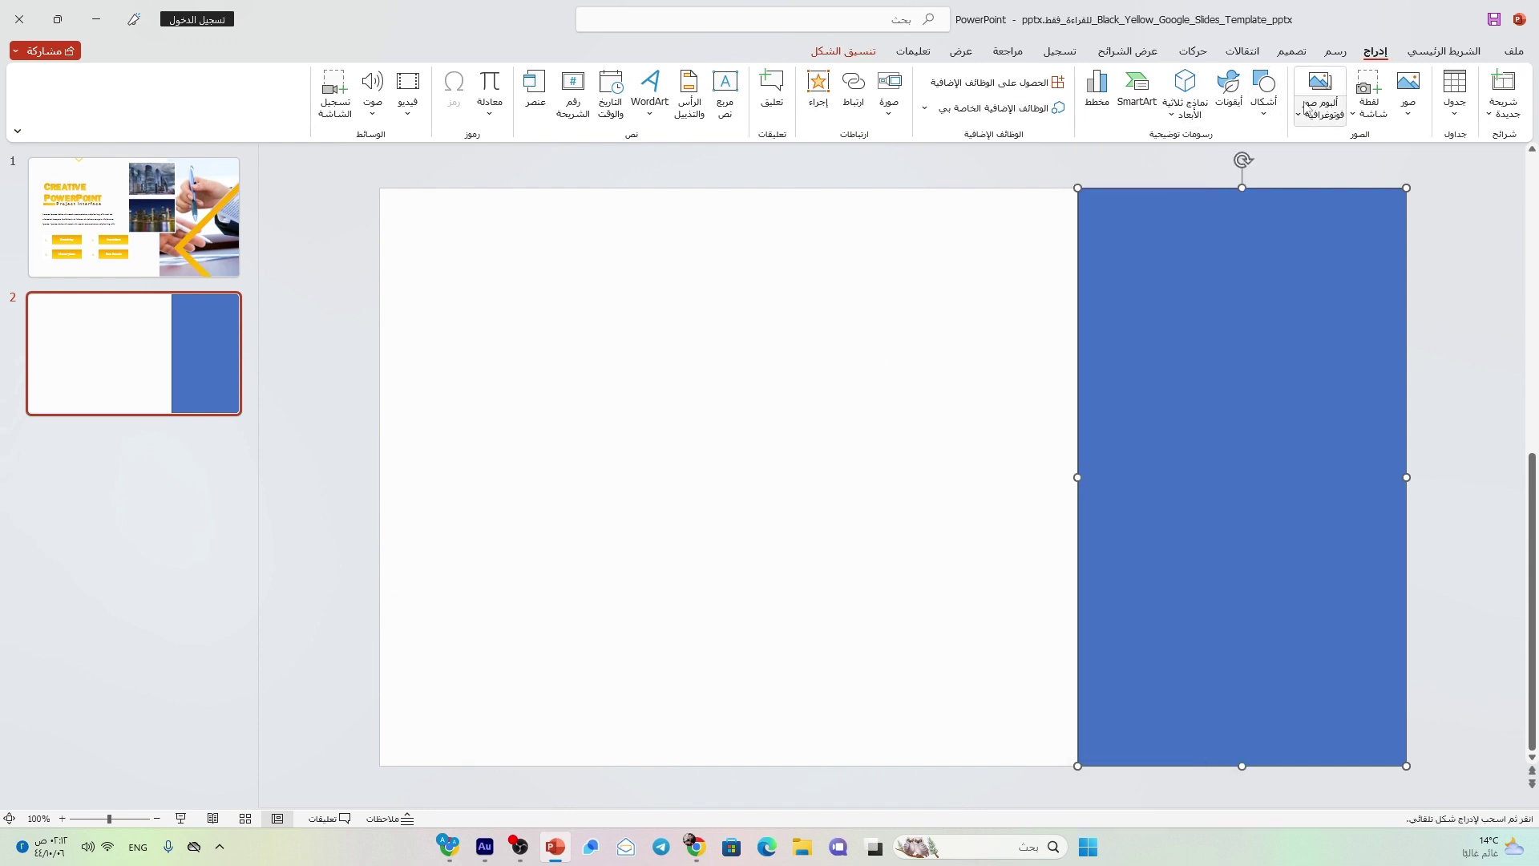
pyautogui.click(1264, 92)
pyautogui.click(1177, 160)
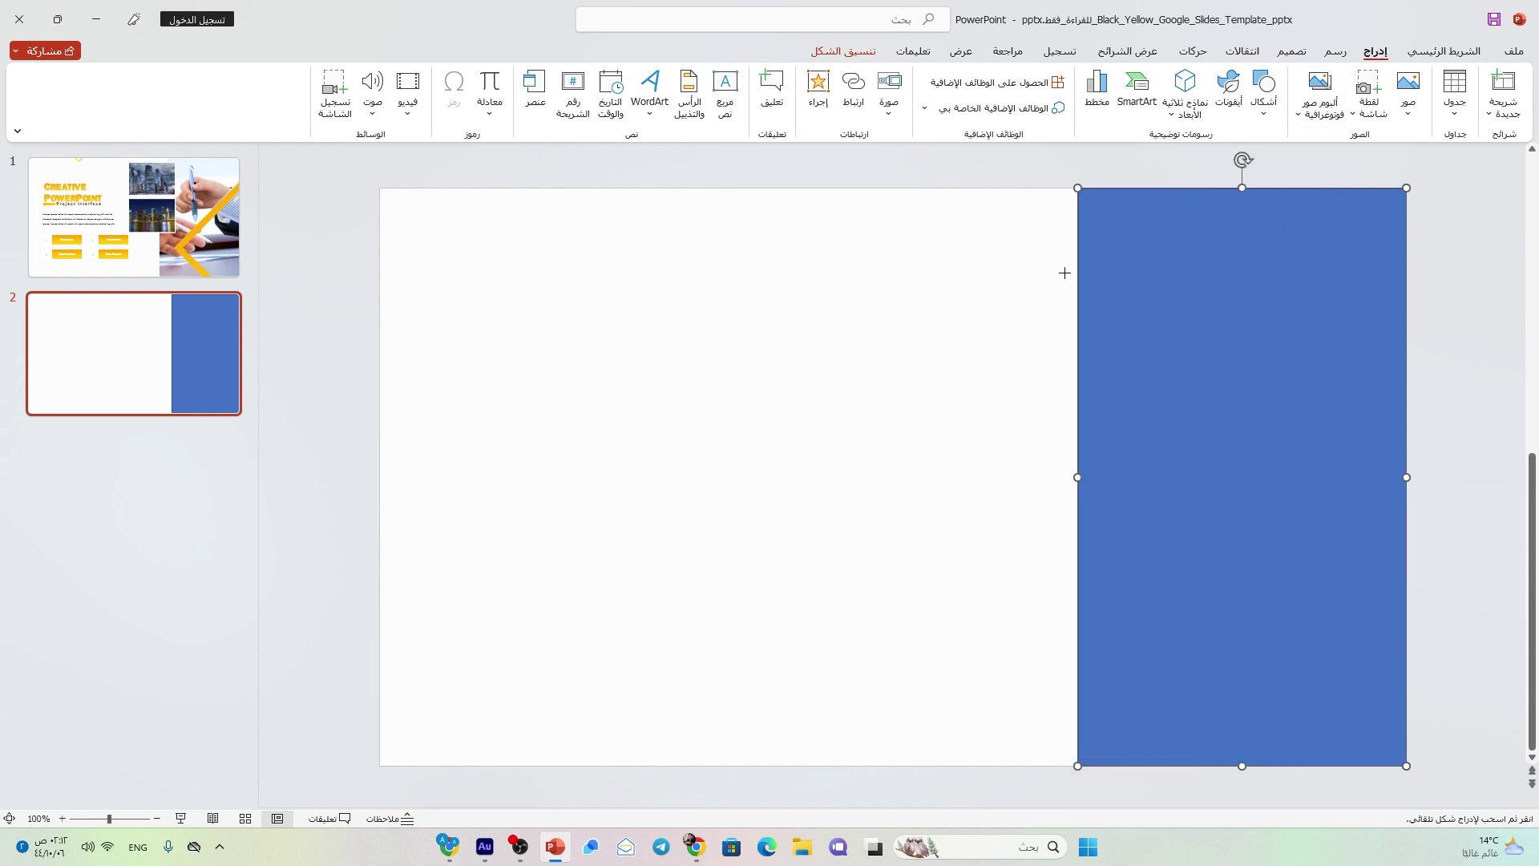
pyautogui.moveTo(963, 262)
pyautogui.mouseDown()
pyautogui.moveTo(1219, 399)
pyautogui.moveTo(1194, 373)
pyautogui.moveTo(1157, 597)
pyautogui.mouseUp()
# Select all three blue shapes and cut them off the slide
pyautogui.keyDown('shift'); pyautogui.click(1148, 332); pyautogui.keyUp('shift')
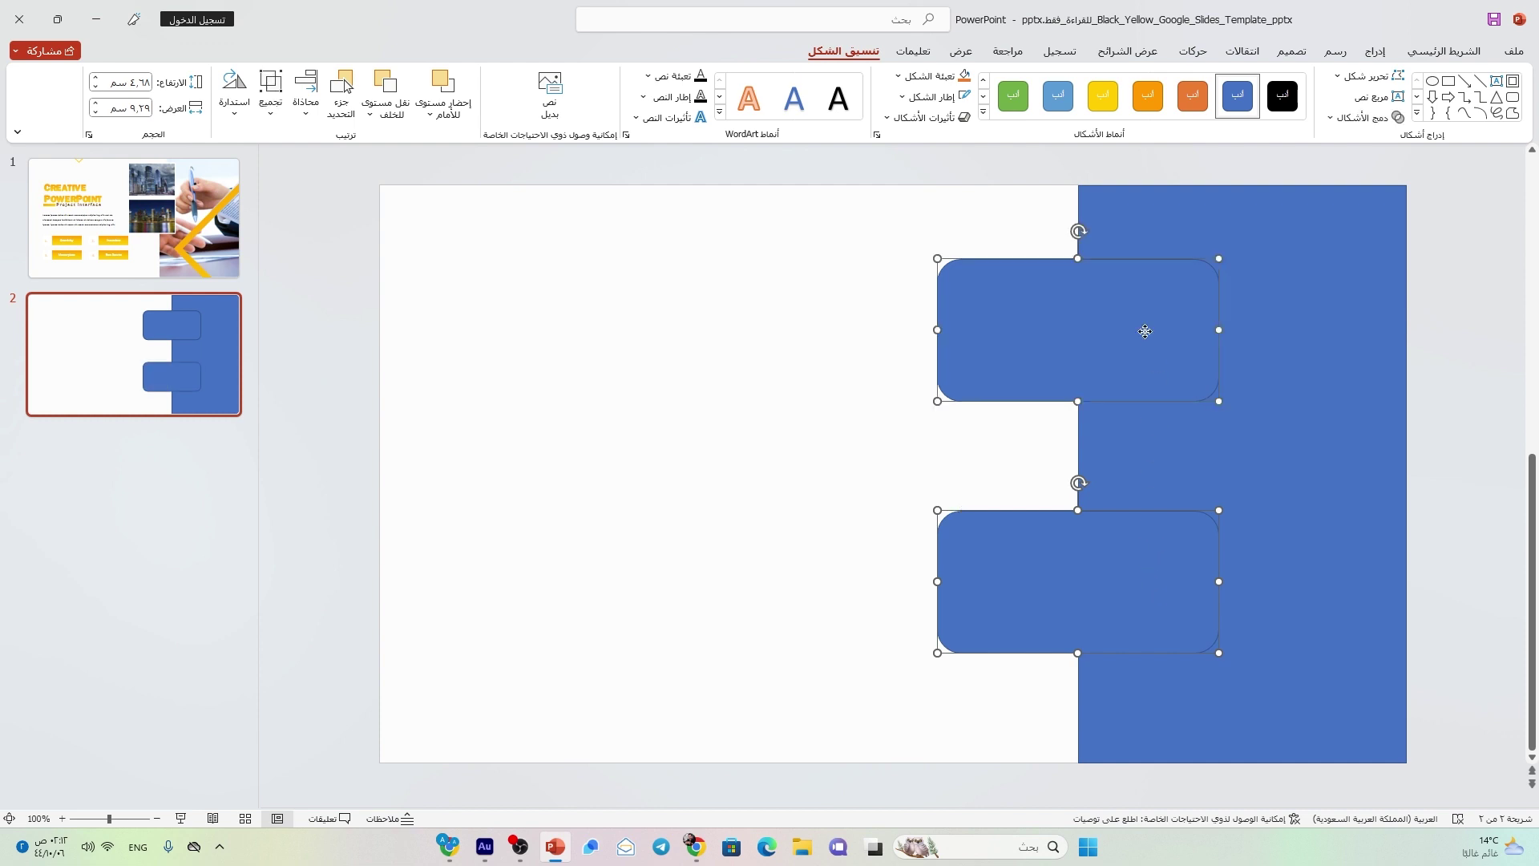
pyautogui.keyDown('shift'); pyautogui.click(1302, 353); pyautogui.keyUp('shift')
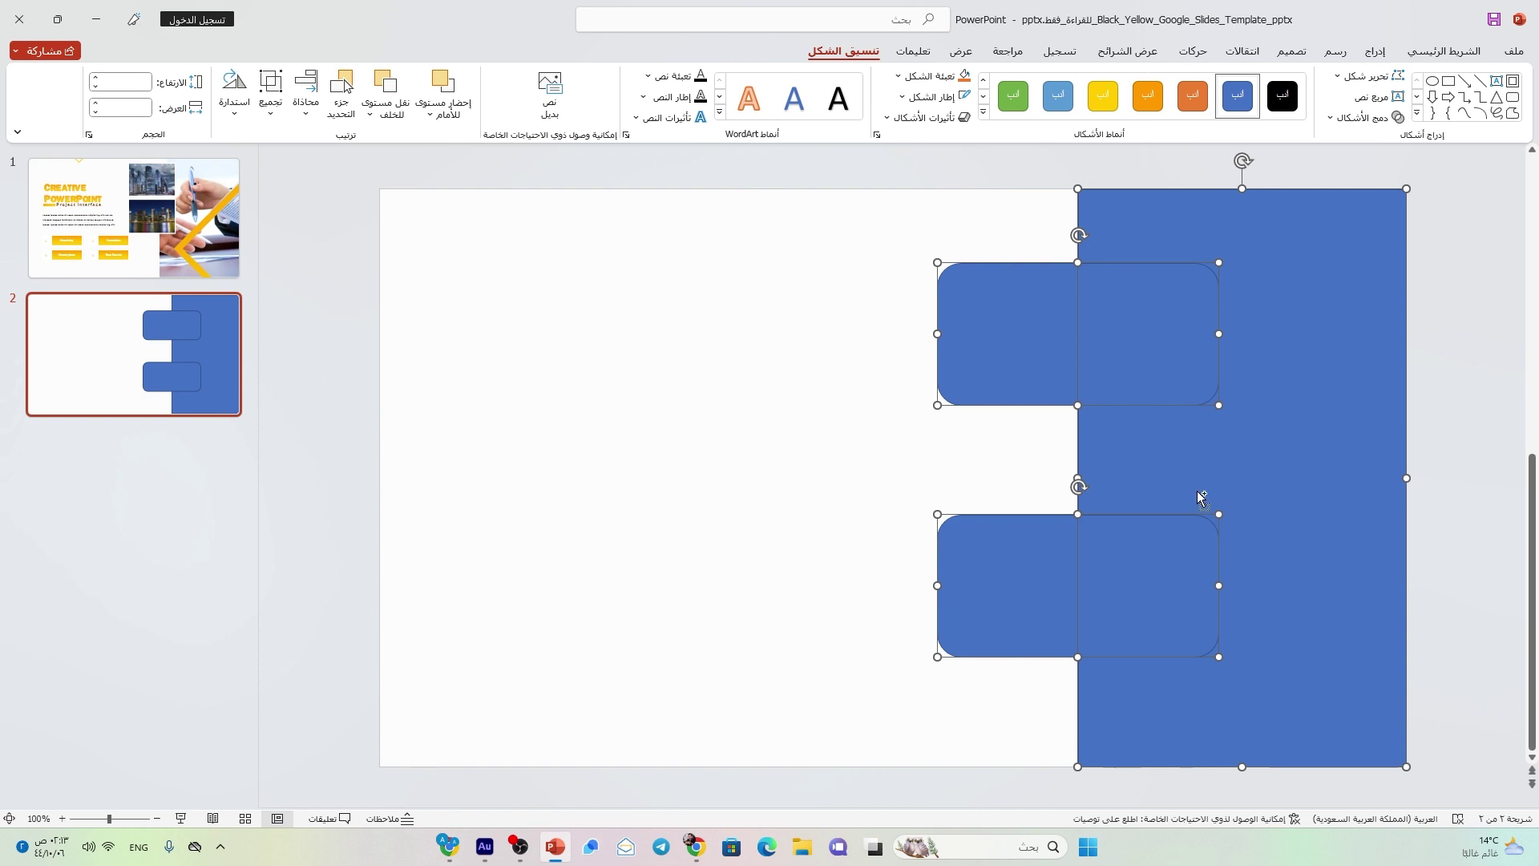
pyautogui.press('Delete')
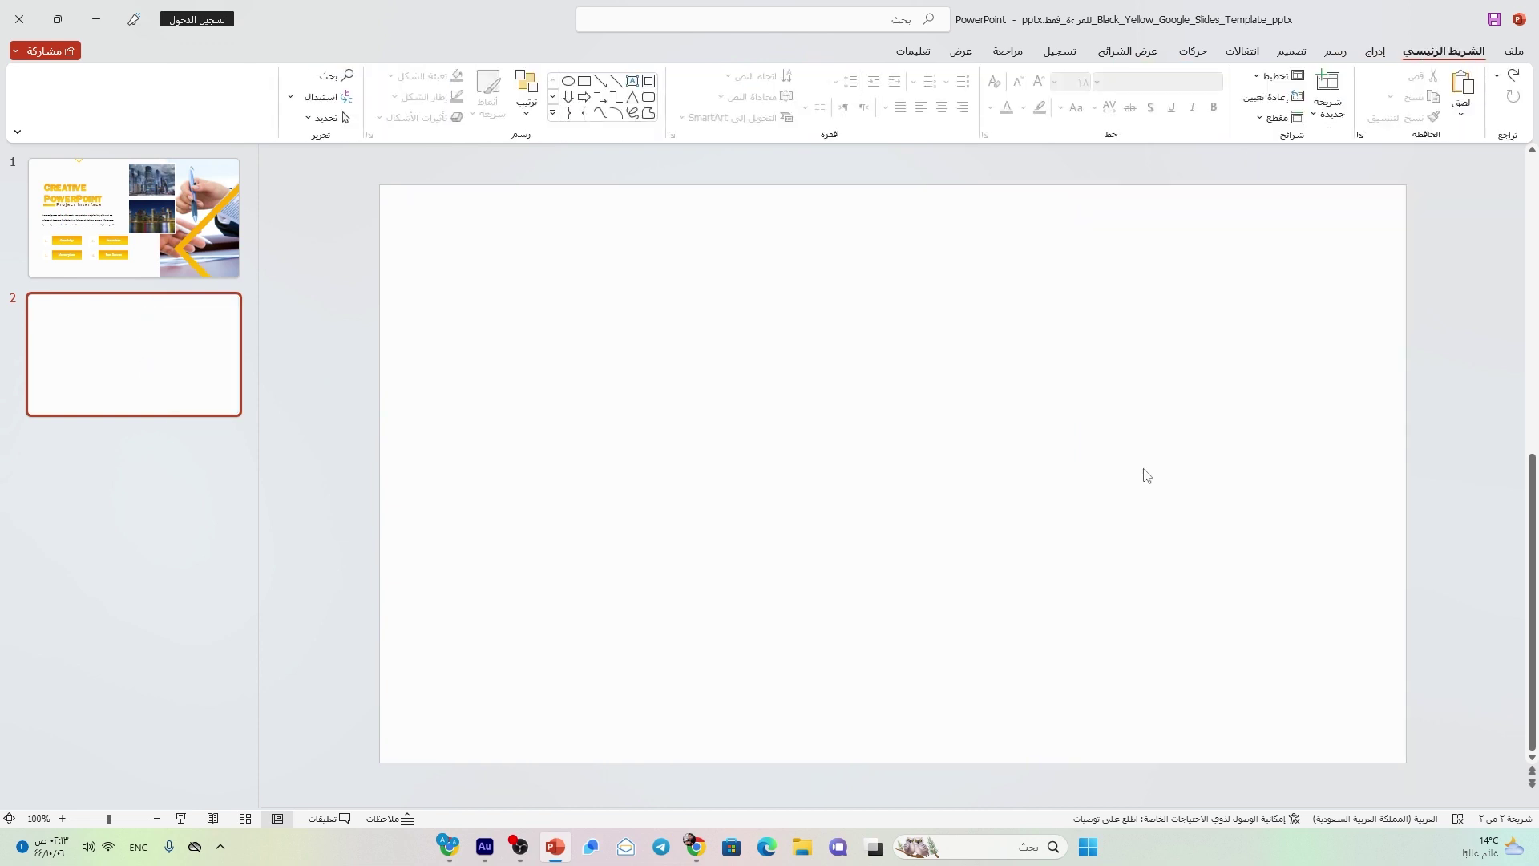
# In Slide Master, insert a new layout, delete its placeholders and paste the three blue shapes
pyautogui.click(977, 54)
pyautogui.click(1257, 121)
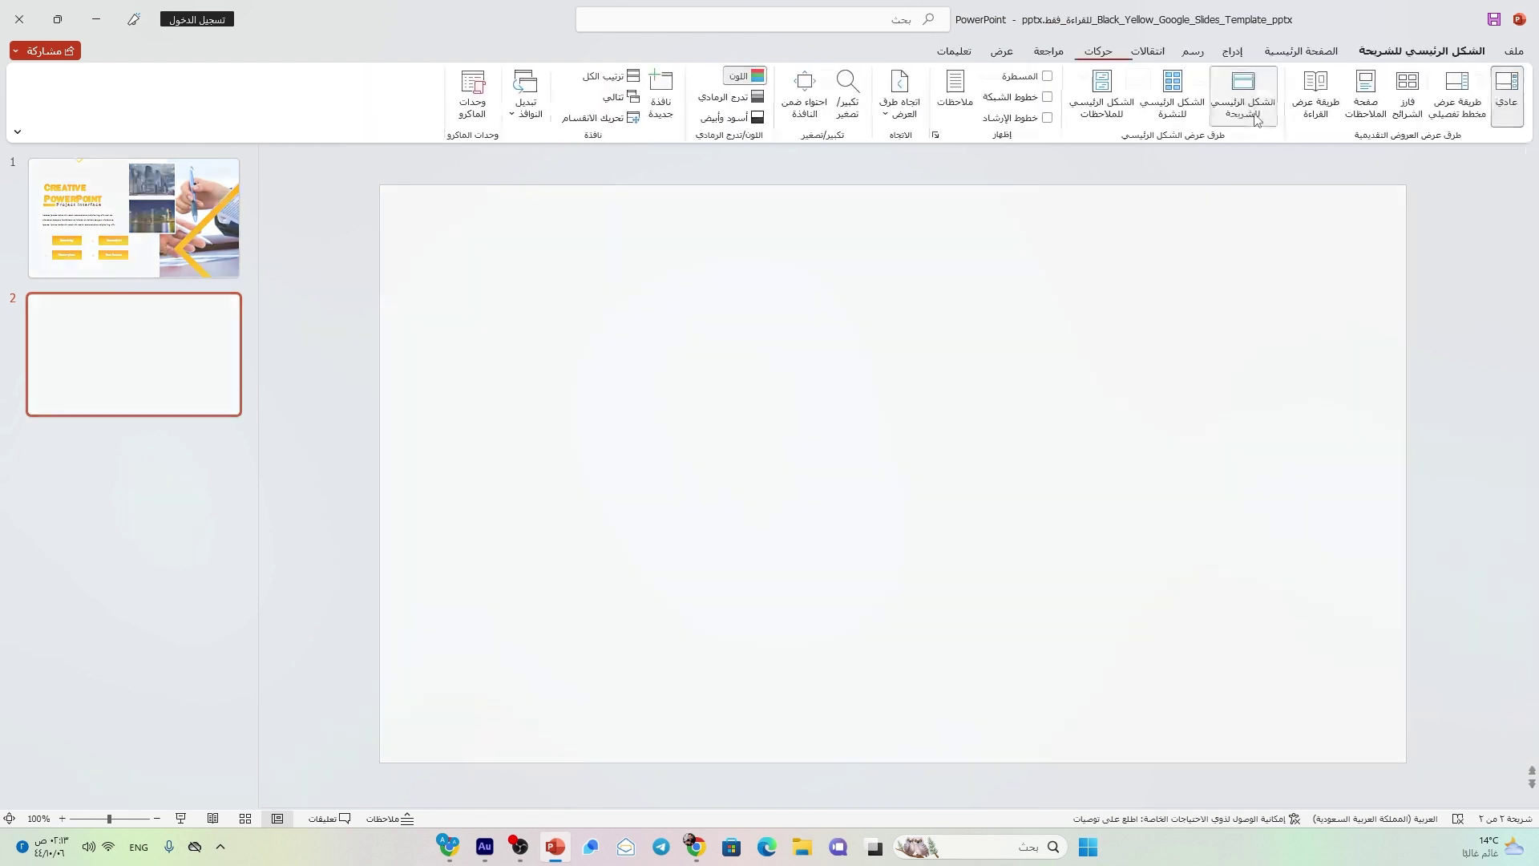
pyautogui.rightClick(181, 541)
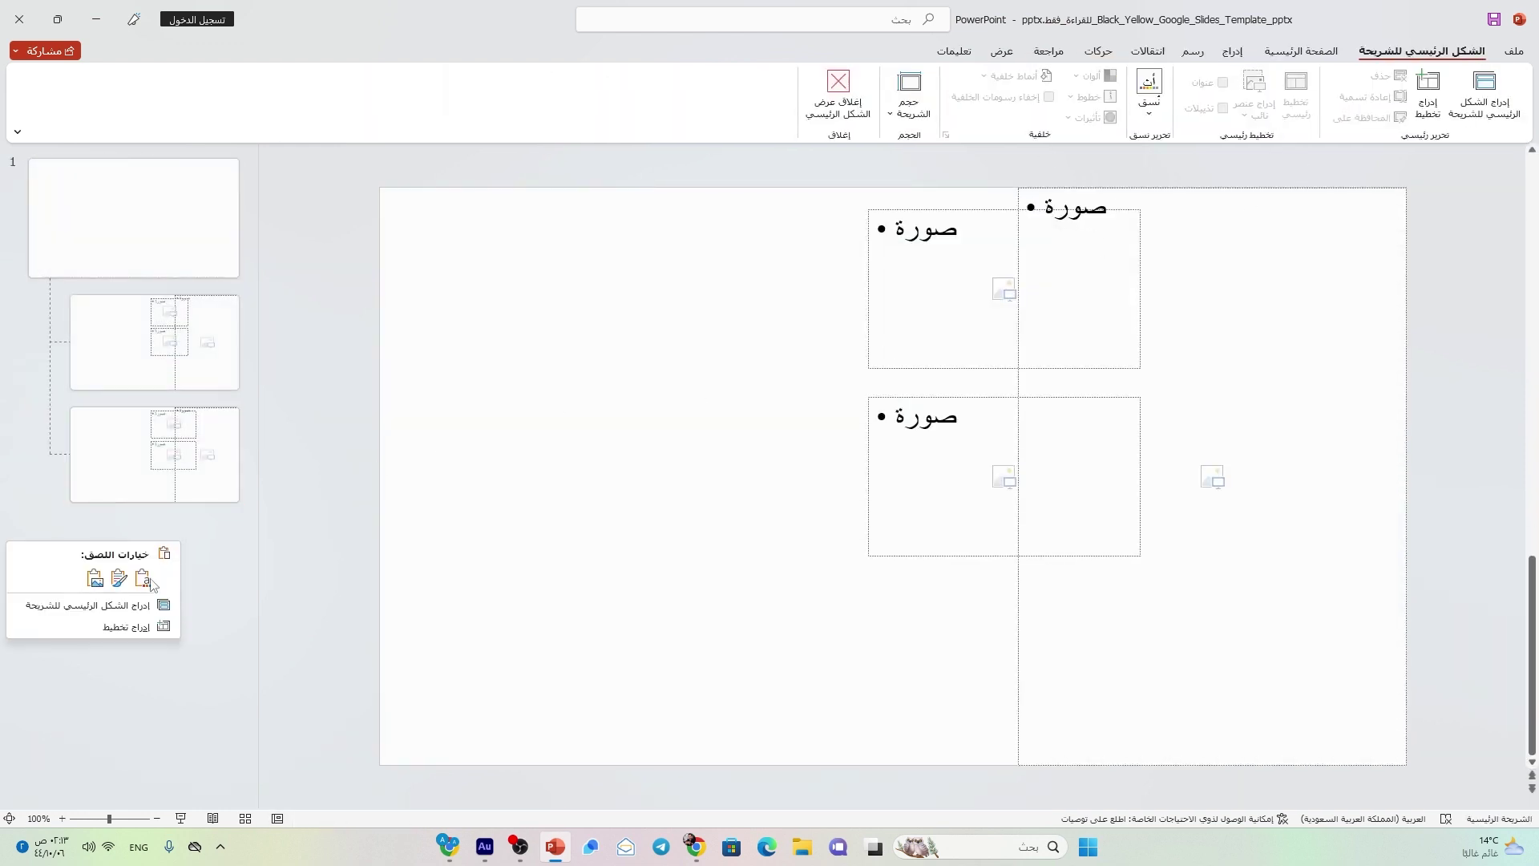
pyautogui.click(126, 626)
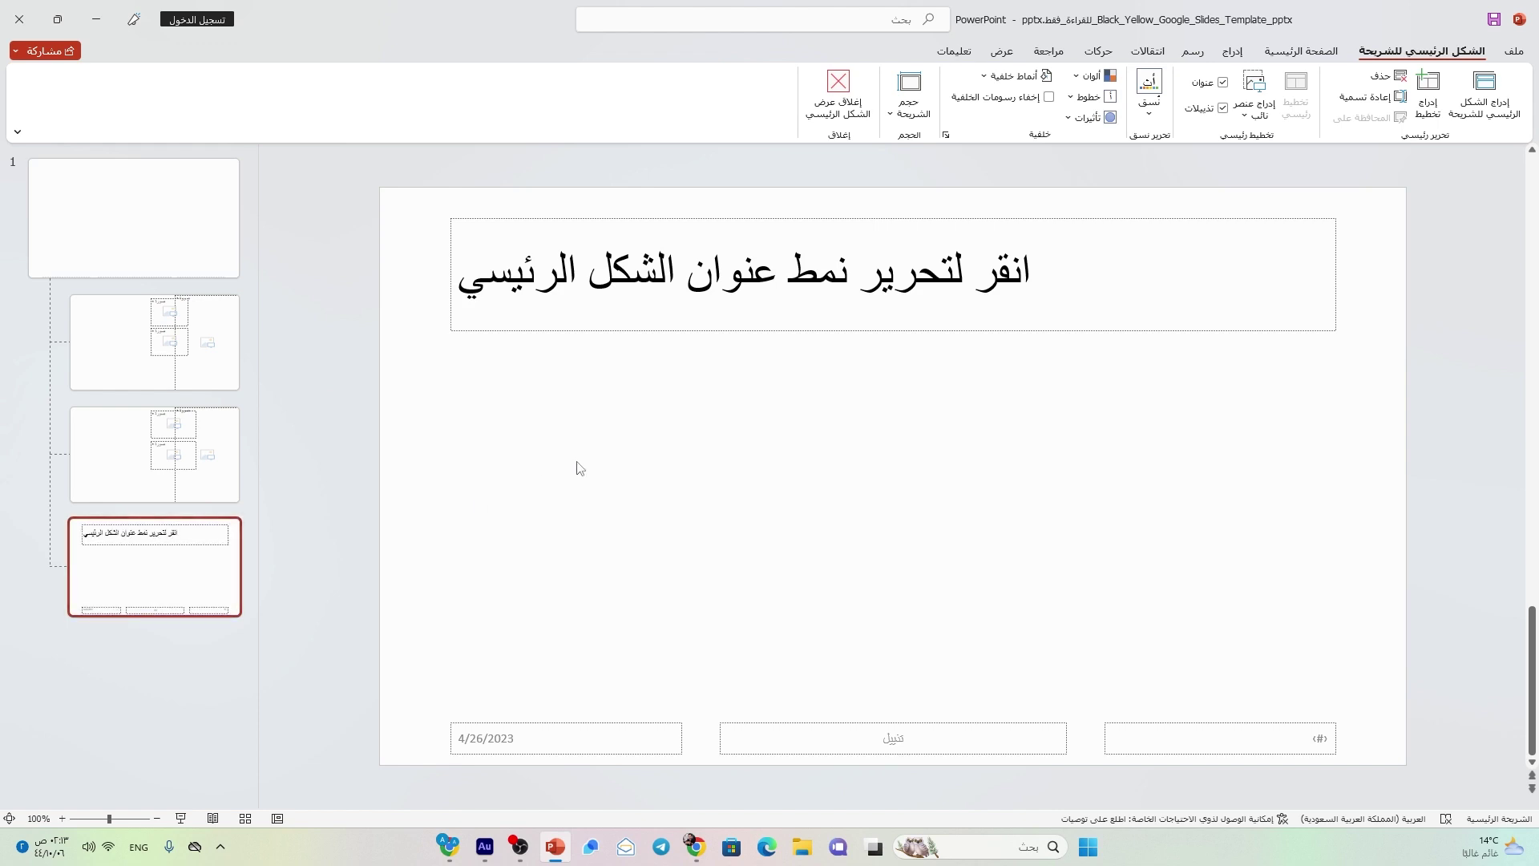
pyautogui.hotkey('ctrl', 'a')
pyautogui.press('Delete')
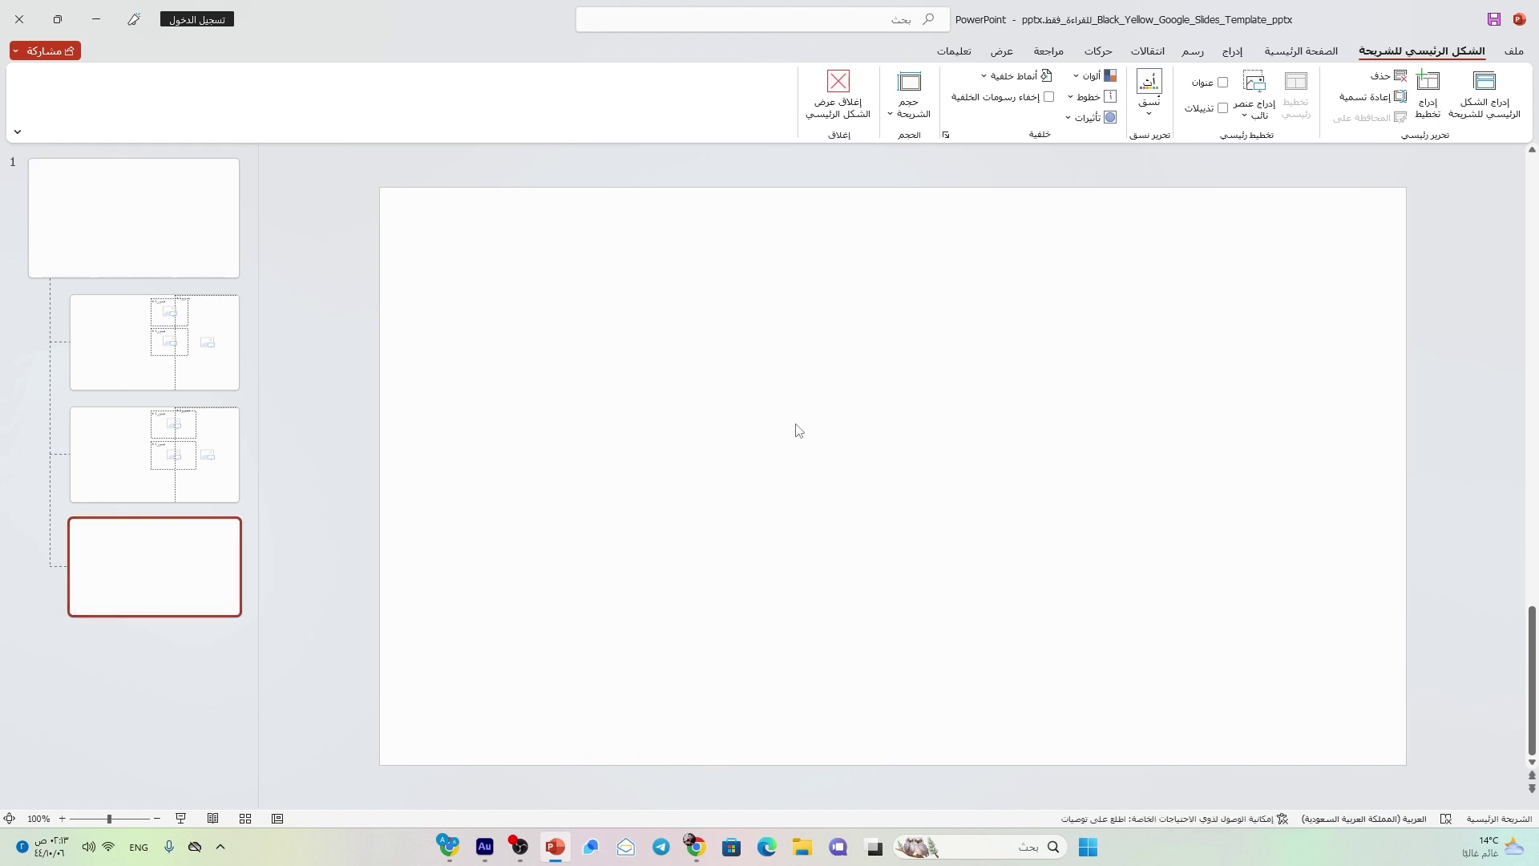
pyautogui.hotkey('ctrl', 'v')
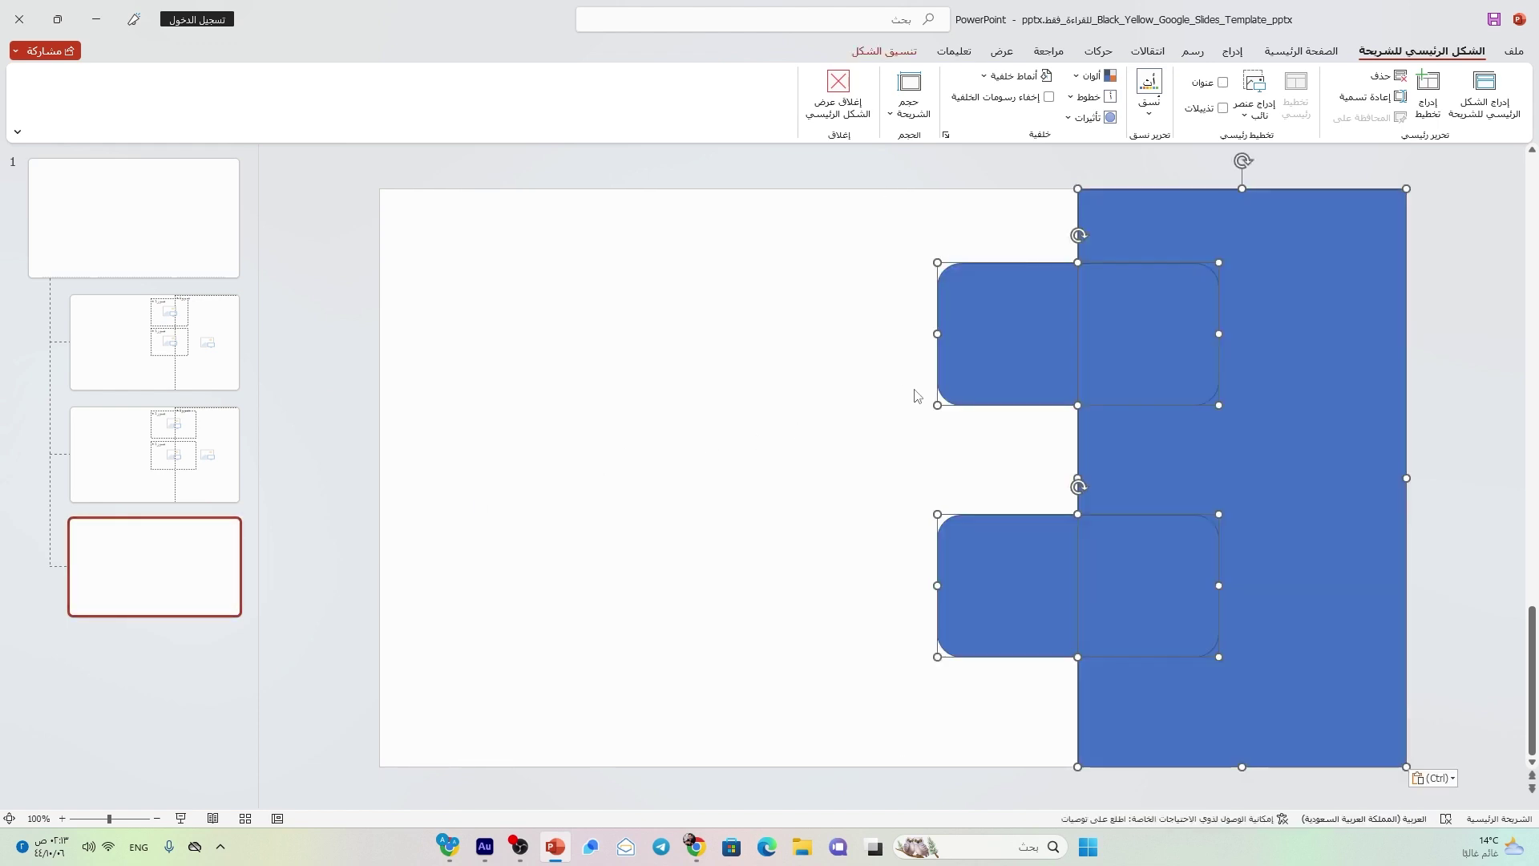
# Intersect a new picture placeholder with the tall blue rectangle, giving a 19.05 × 10.82 cm placeholder
pyautogui.click(850, 387)
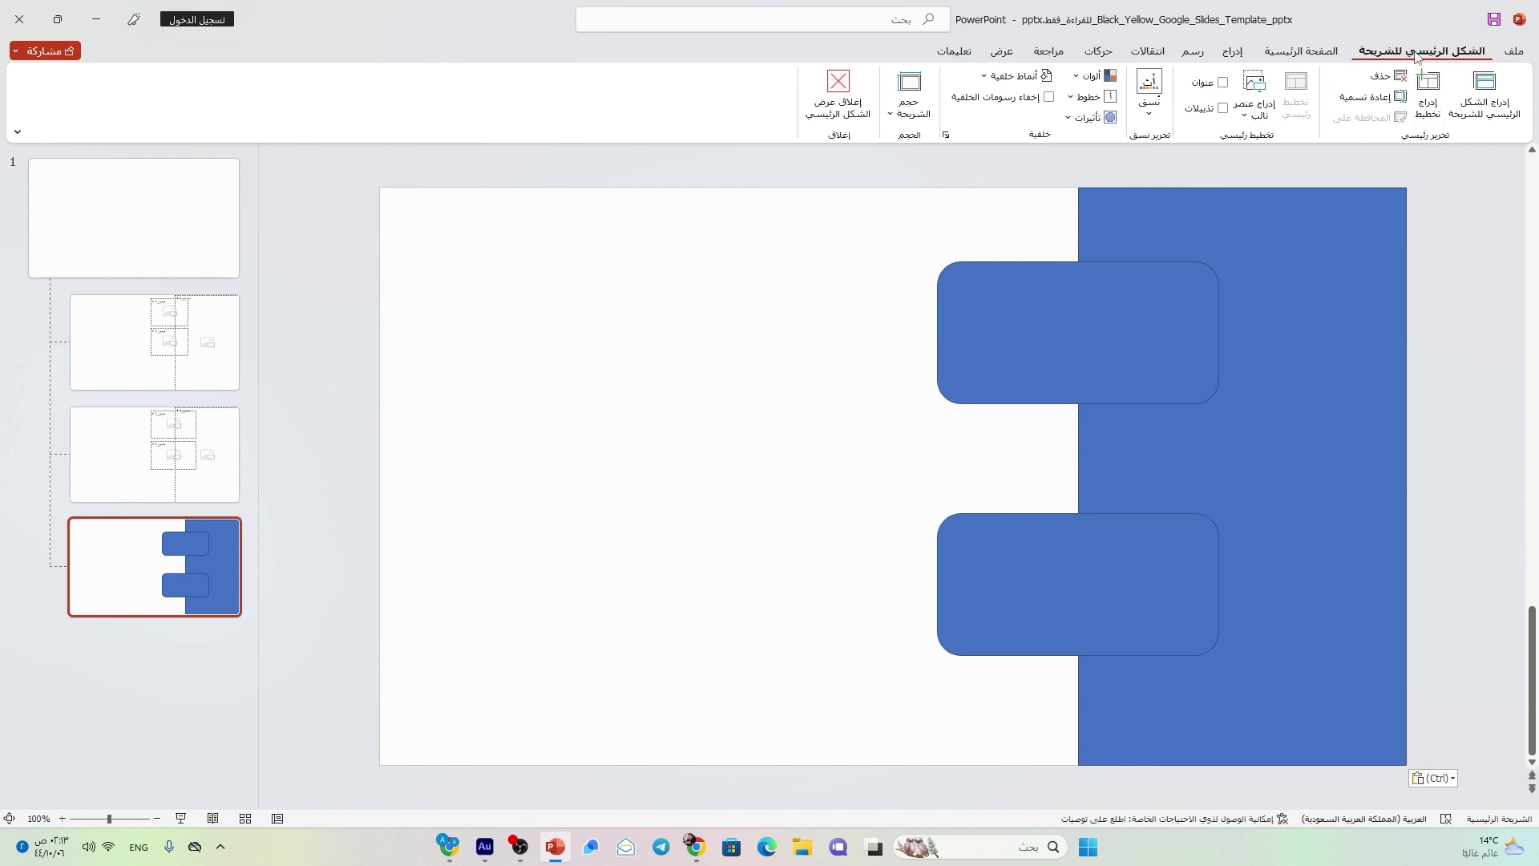
pyautogui.click(1249, 116)
pyautogui.click(1230, 226)
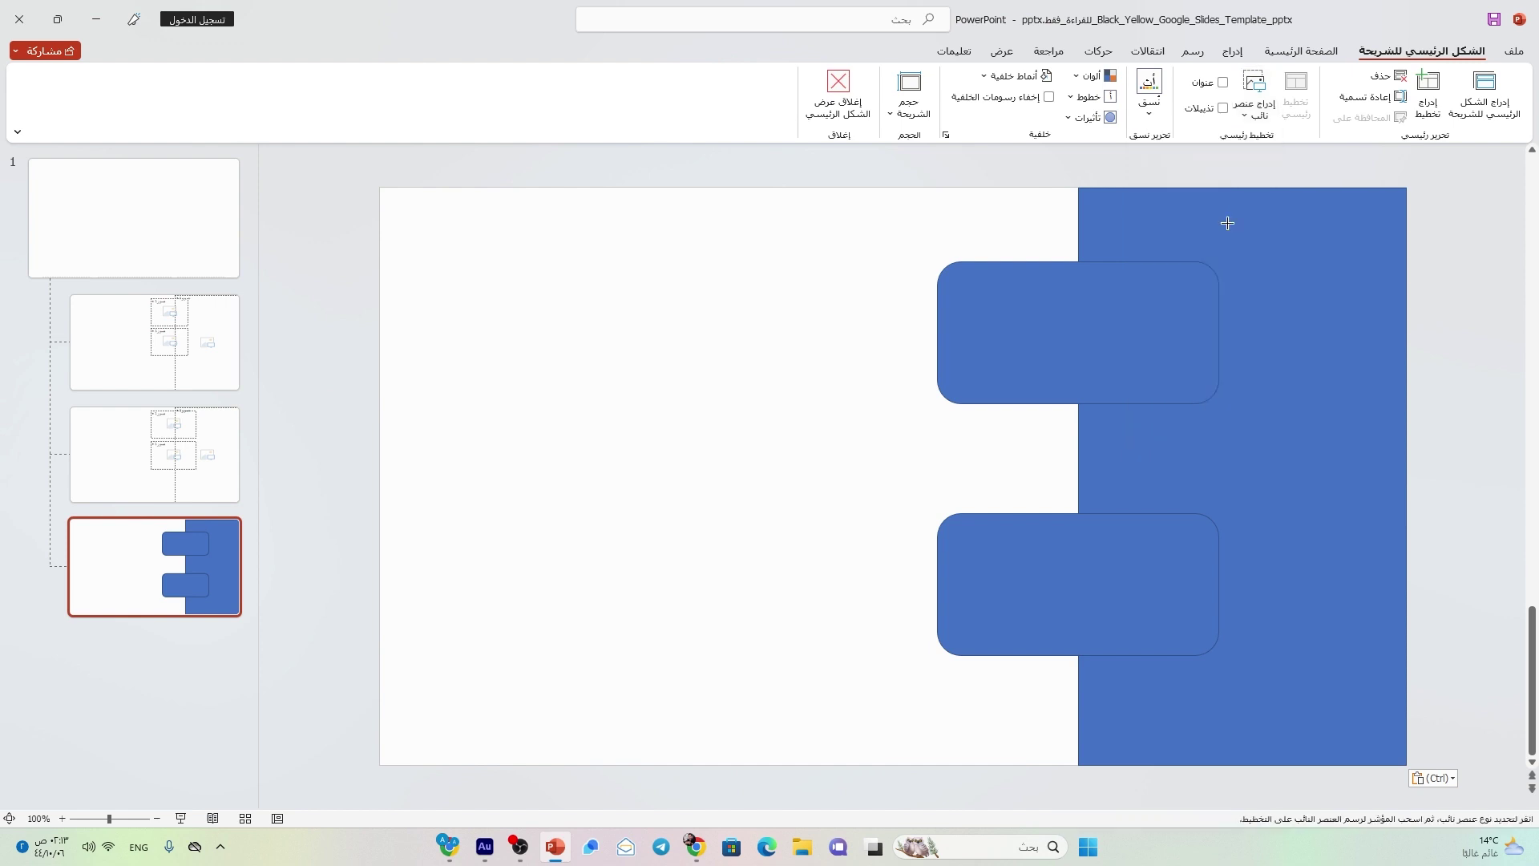
pyautogui.moveTo(1071, 180); pyautogui.dragTo(1416, 778)
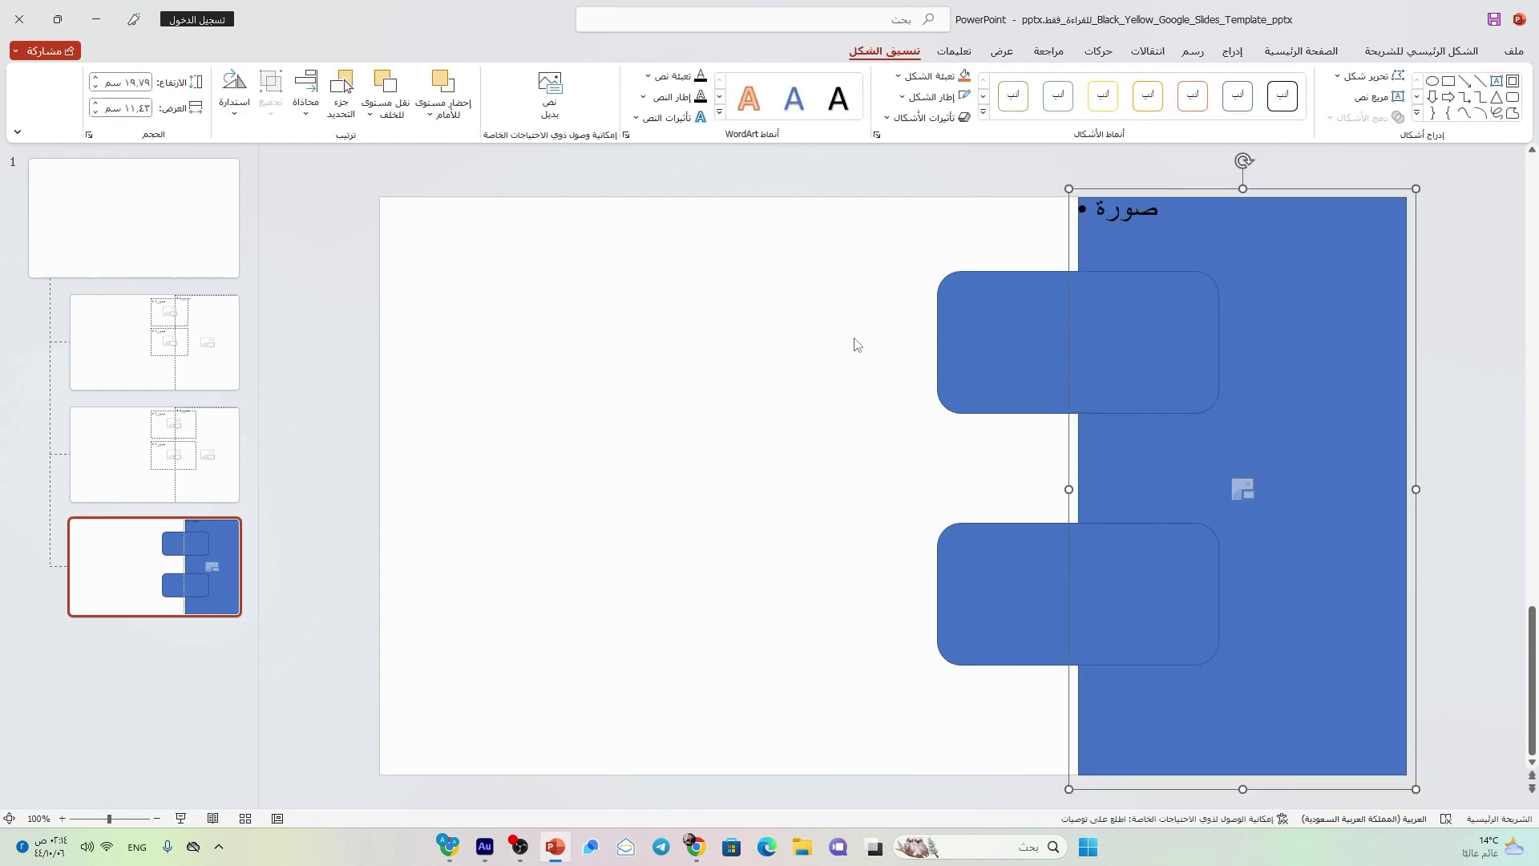
pyautogui.click(372, 113)
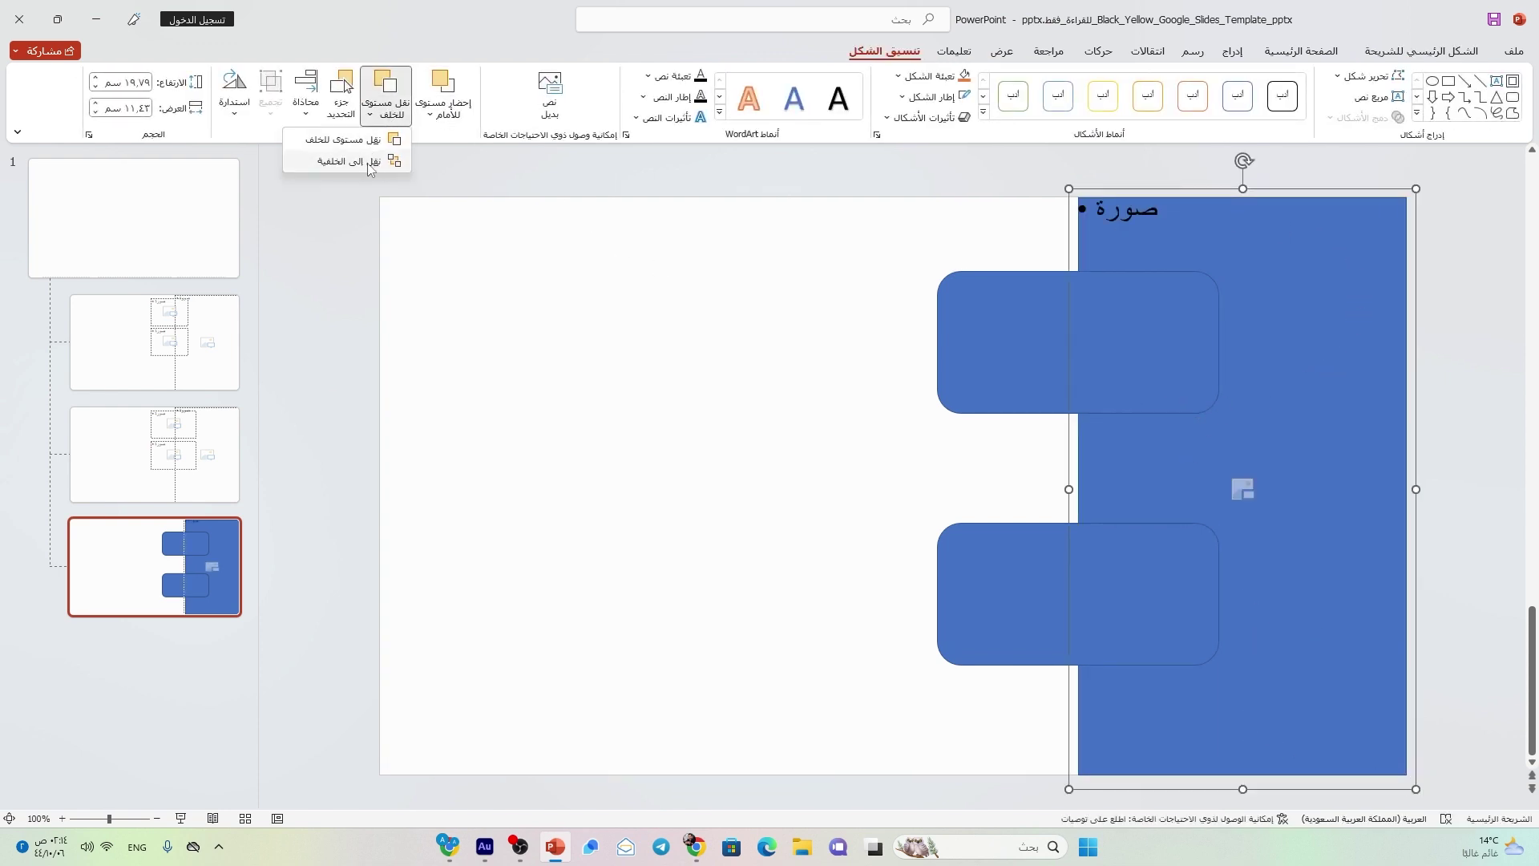
pyautogui.click(368, 163)
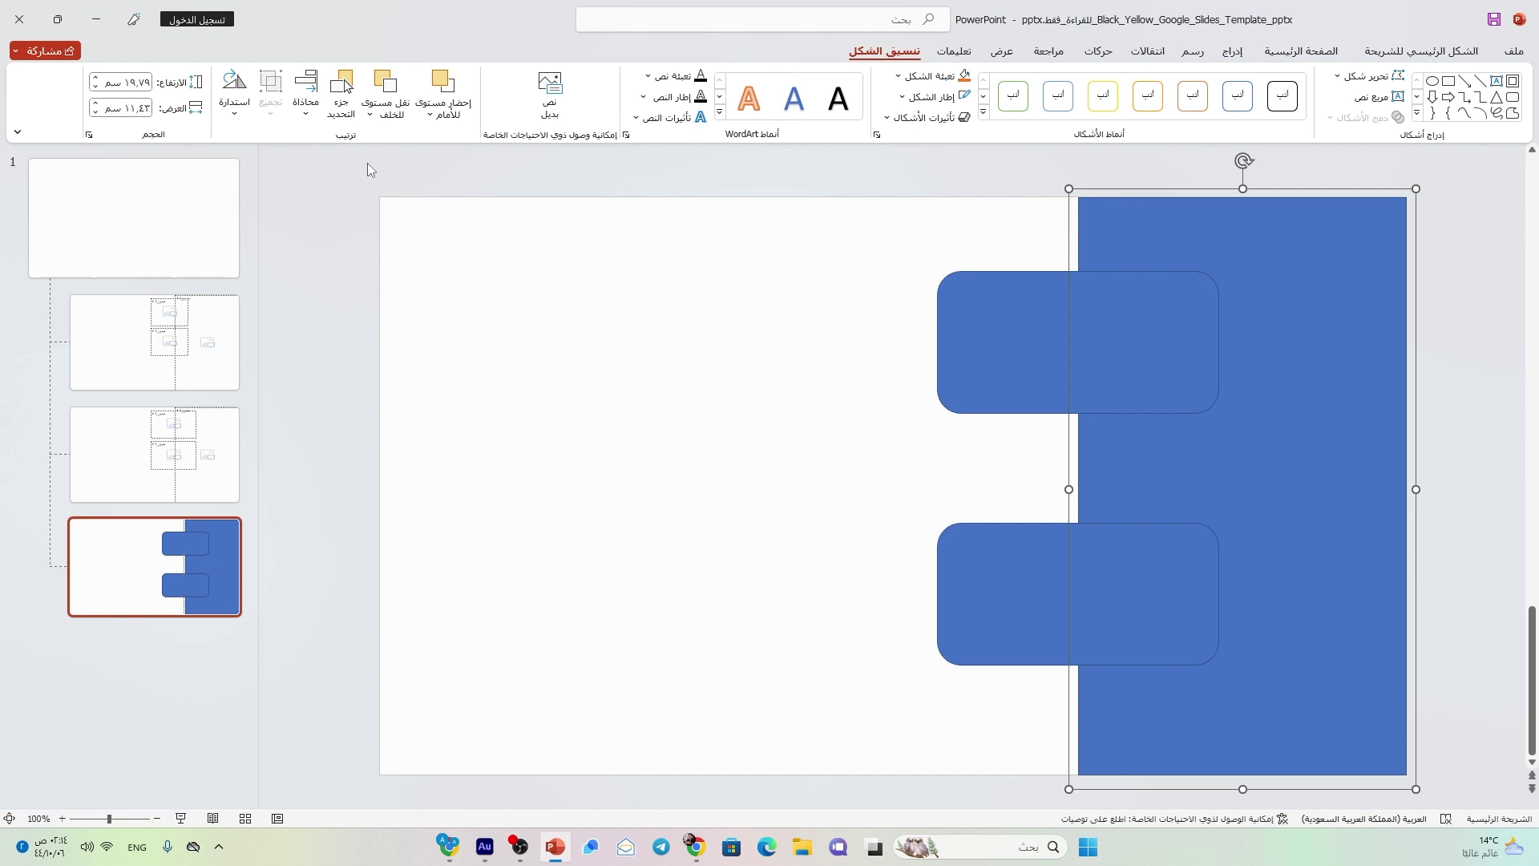
pyautogui.keyDown('shift'); pyautogui.click(1310, 298); pyautogui.keyUp('shift')
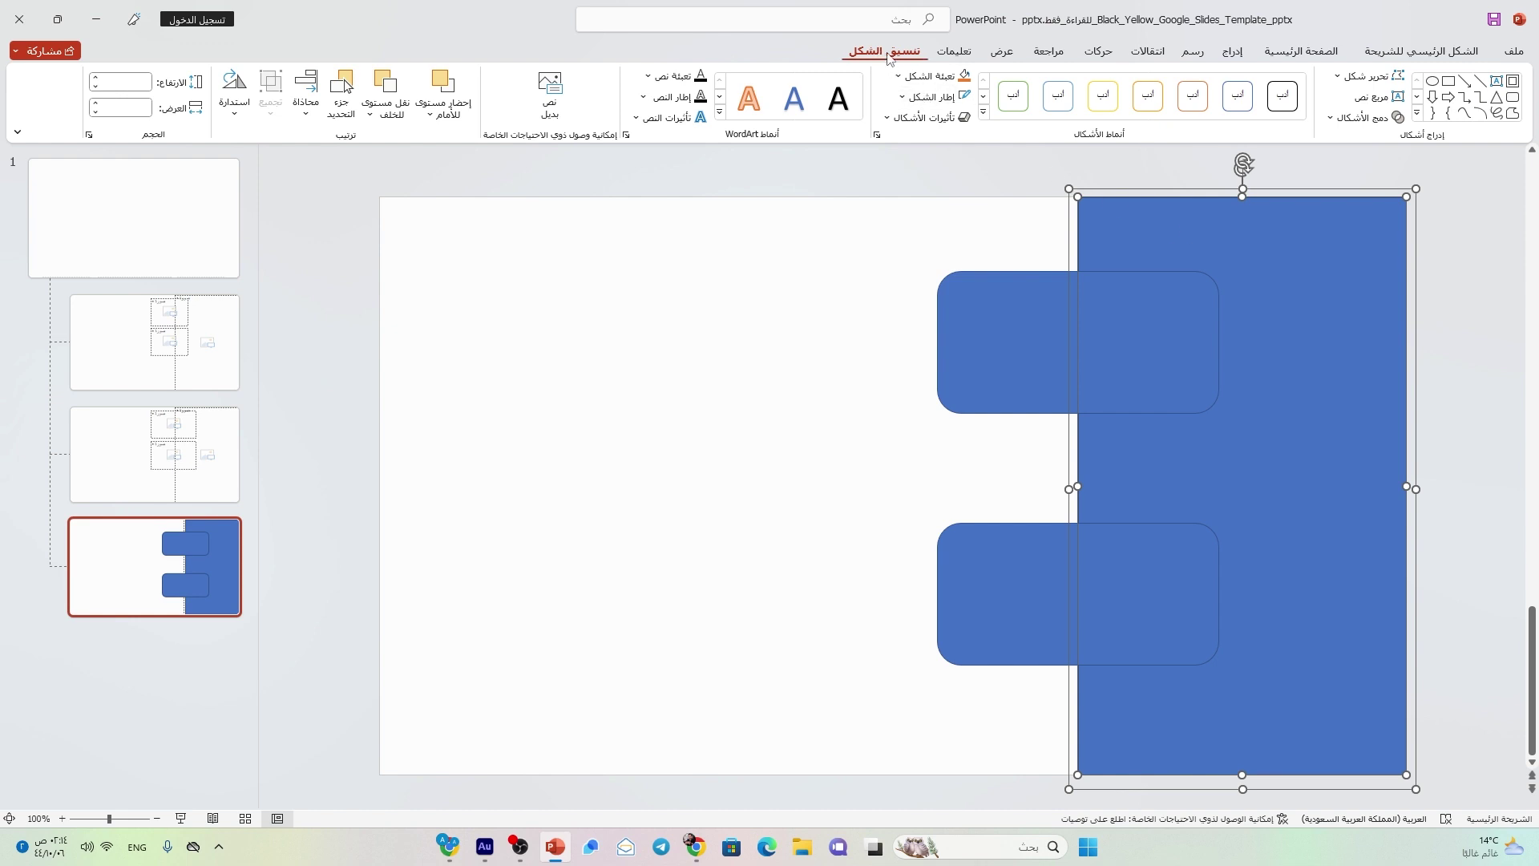
pyautogui.click(1365, 117)
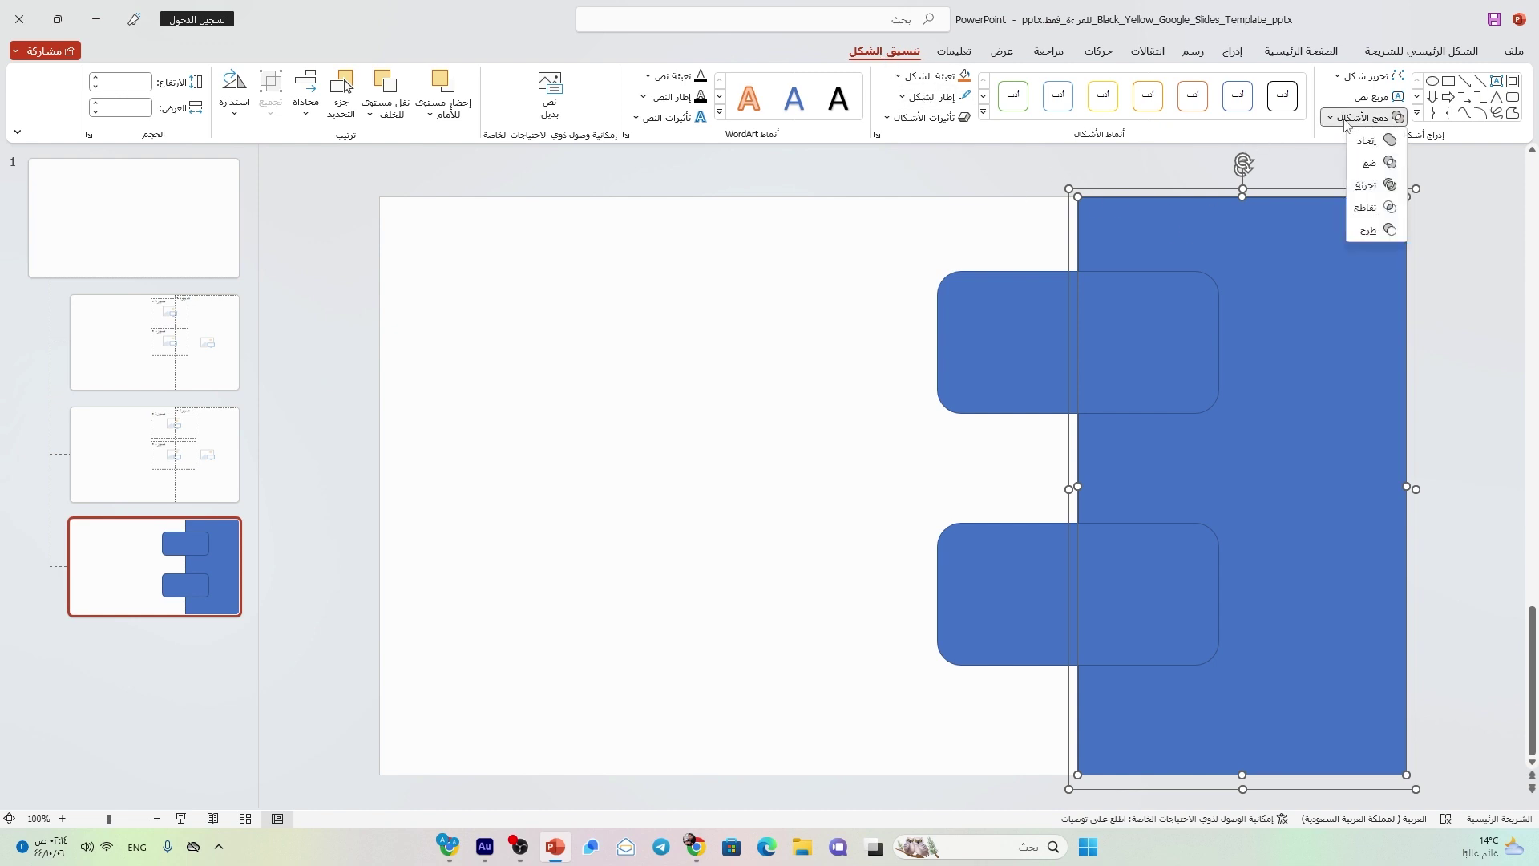
pyautogui.click(1367, 210)
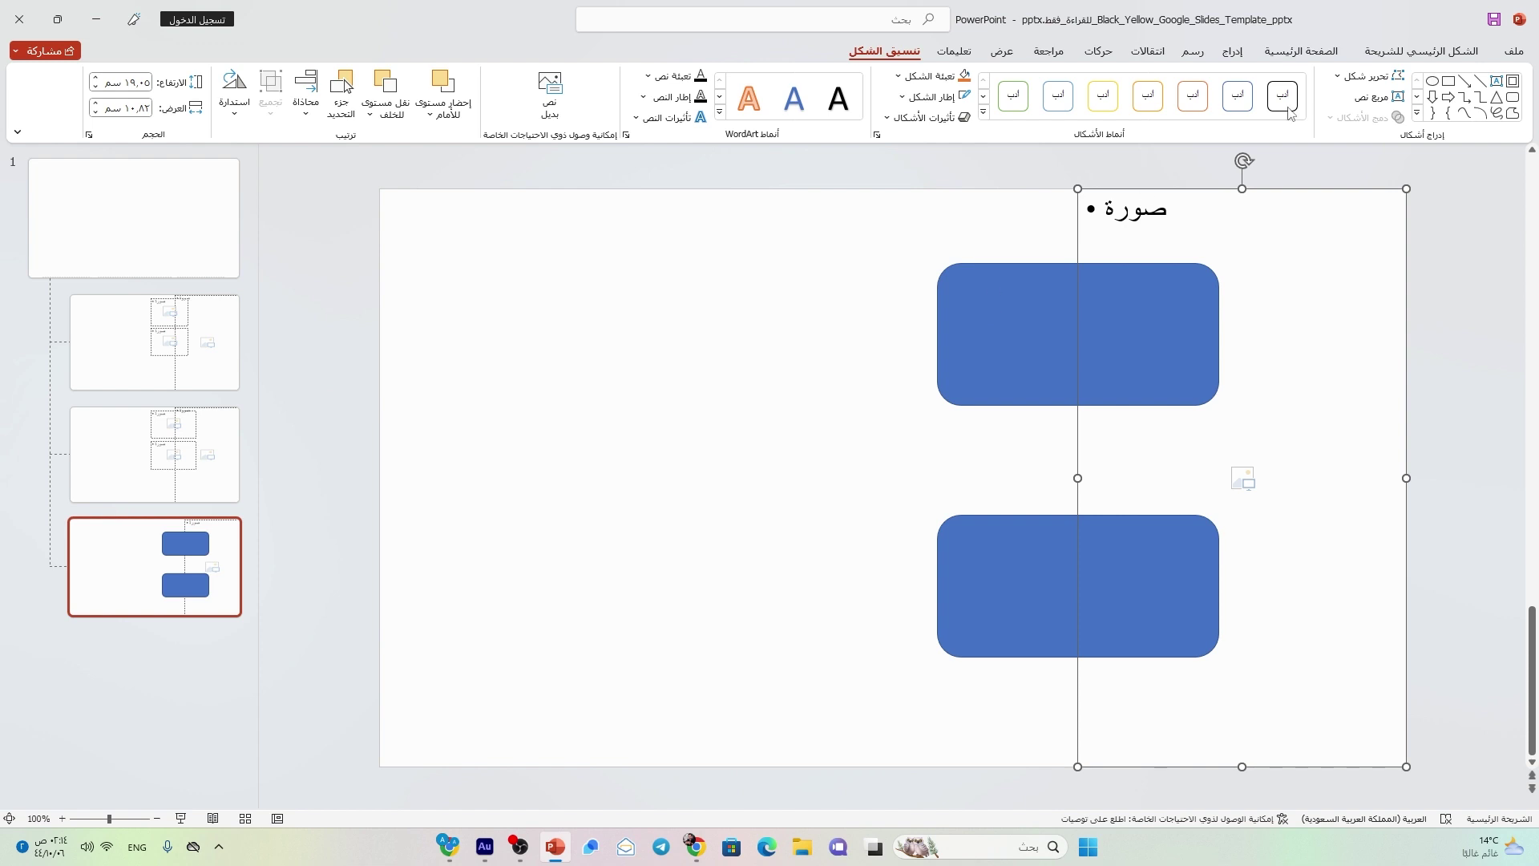
# Intersect a picture placeholder with the upper rounded tab, making a 4.68 × 9.29 cm placeholder
pyautogui.click(1383, 54)
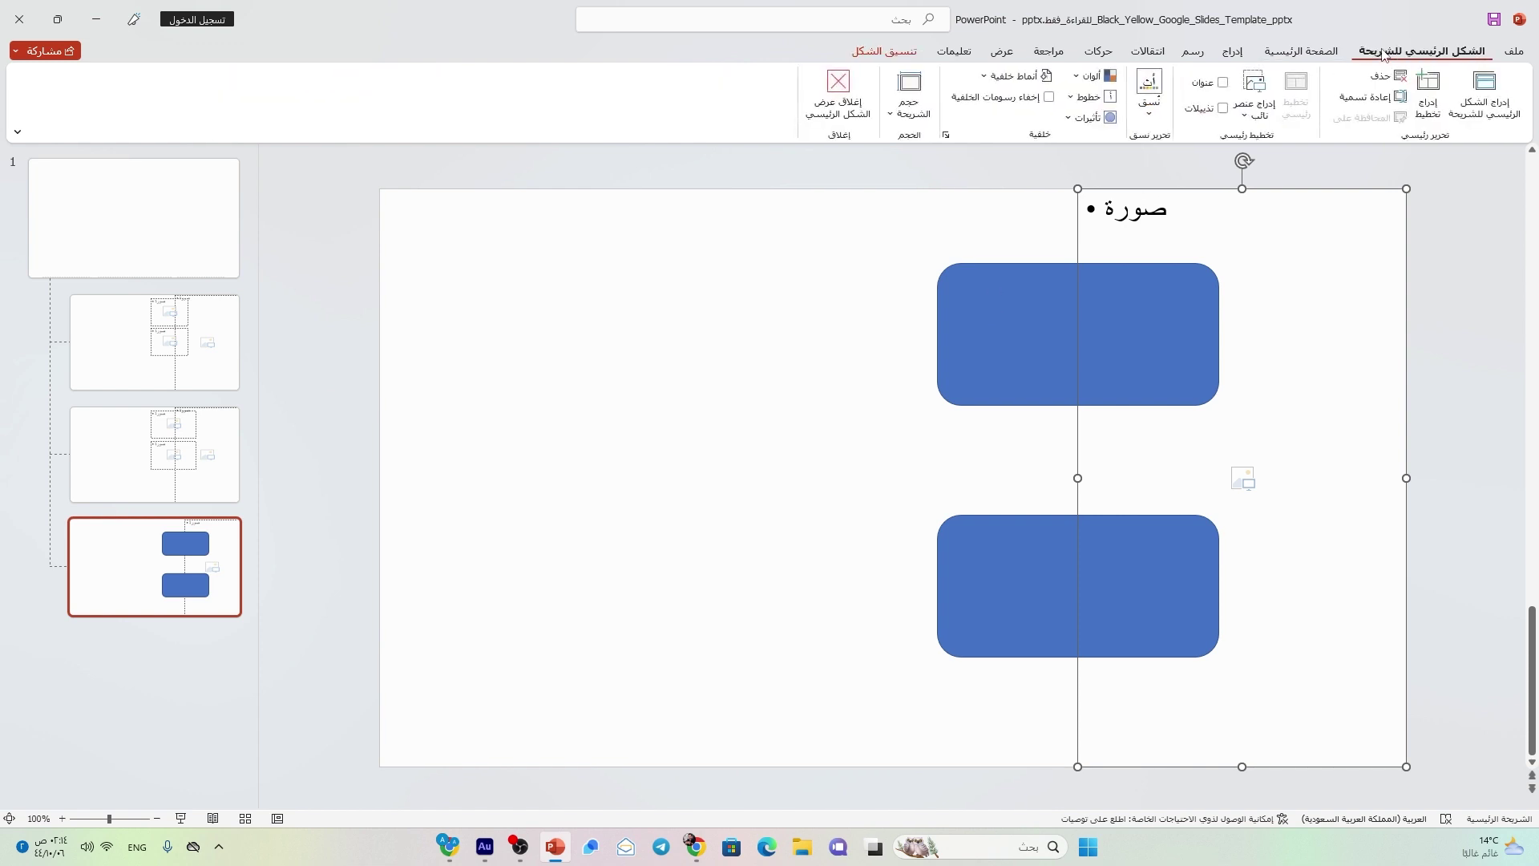
pyautogui.click(1254, 102)
pyautogui.click(1218, 226)
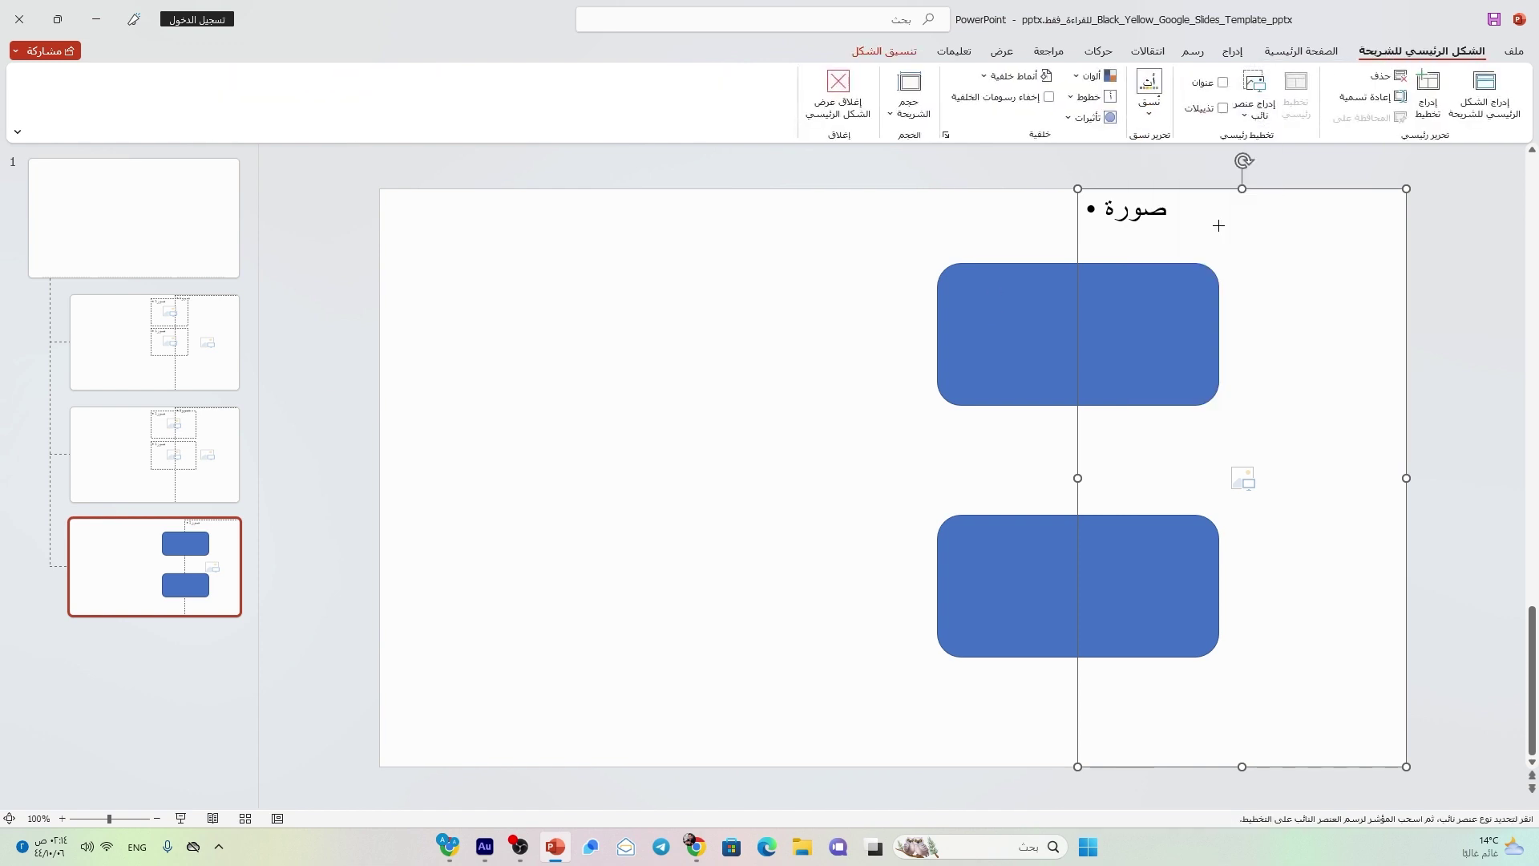
pyautogui.moveTo(928, 253); pyautogui.dragTo(1237, 425)
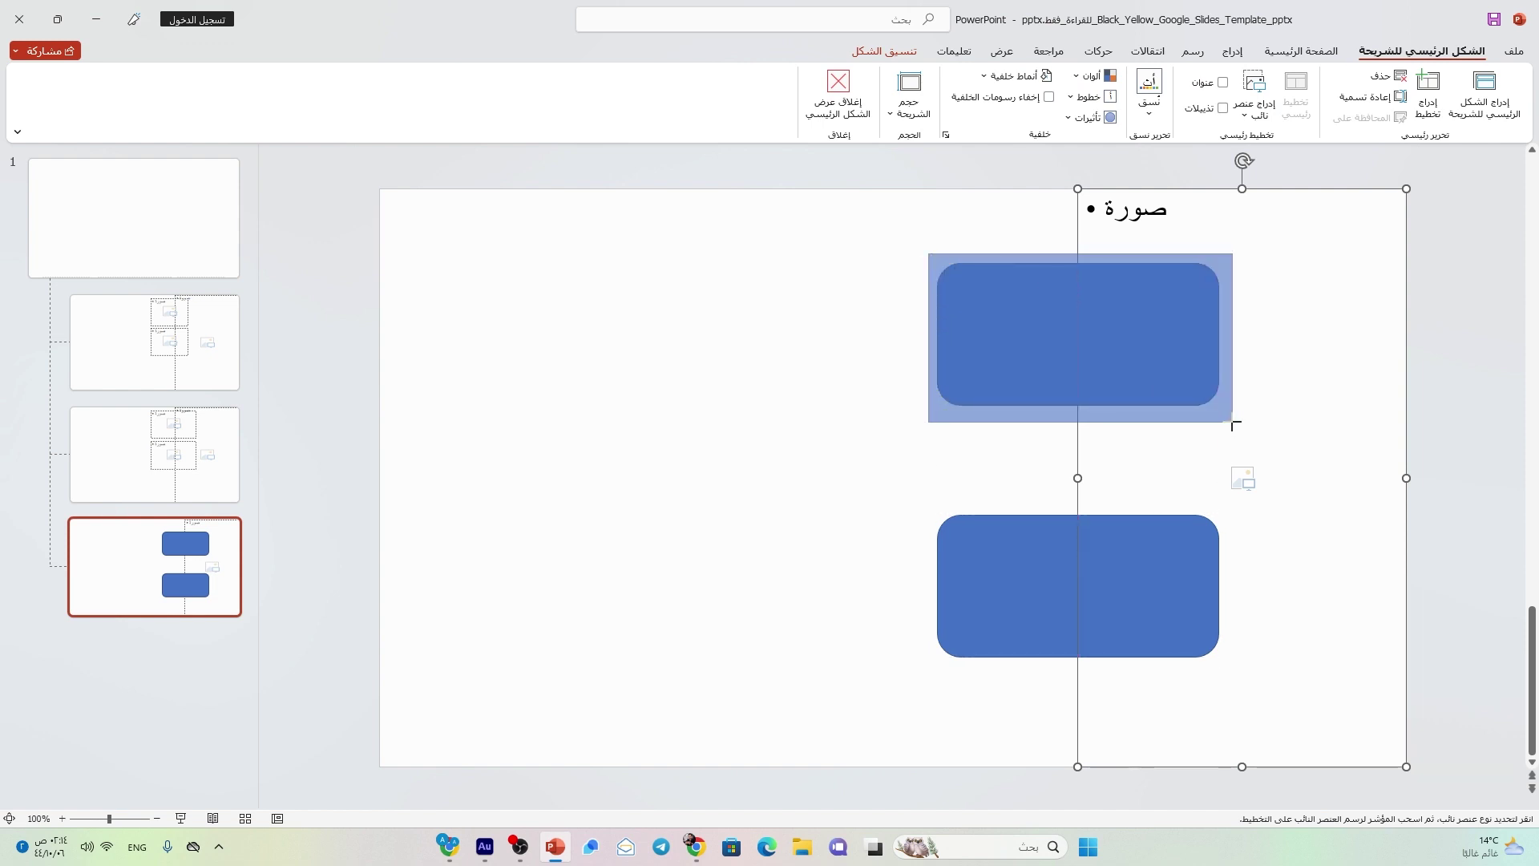
pyautogui.moveTo(1237, 425); pyautogui.dragTo(1232, 420)
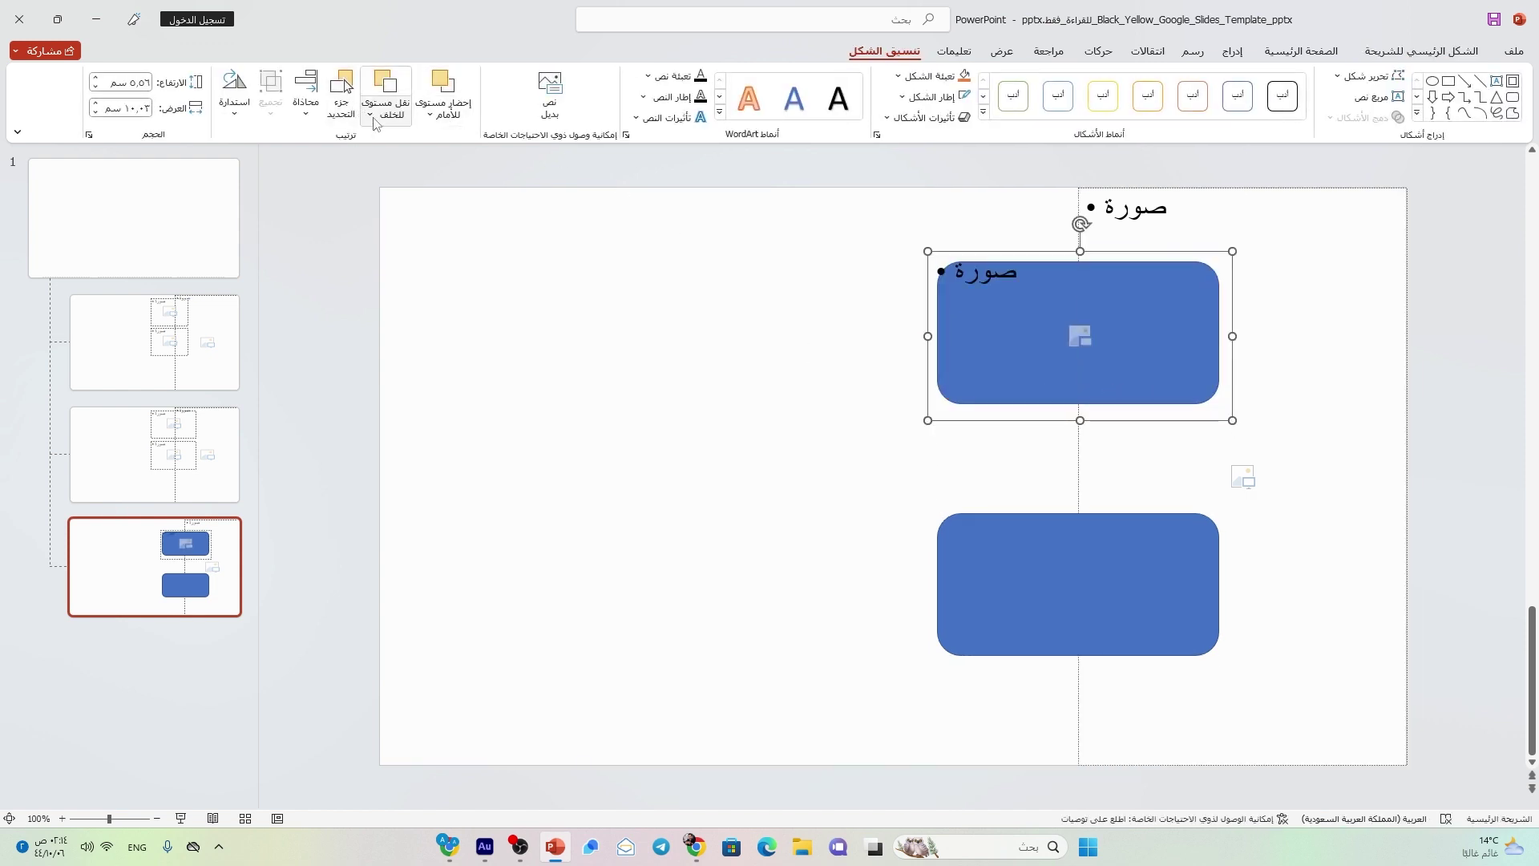
pyautogui.click(373, 113)
pyautogui.click(360, 162)
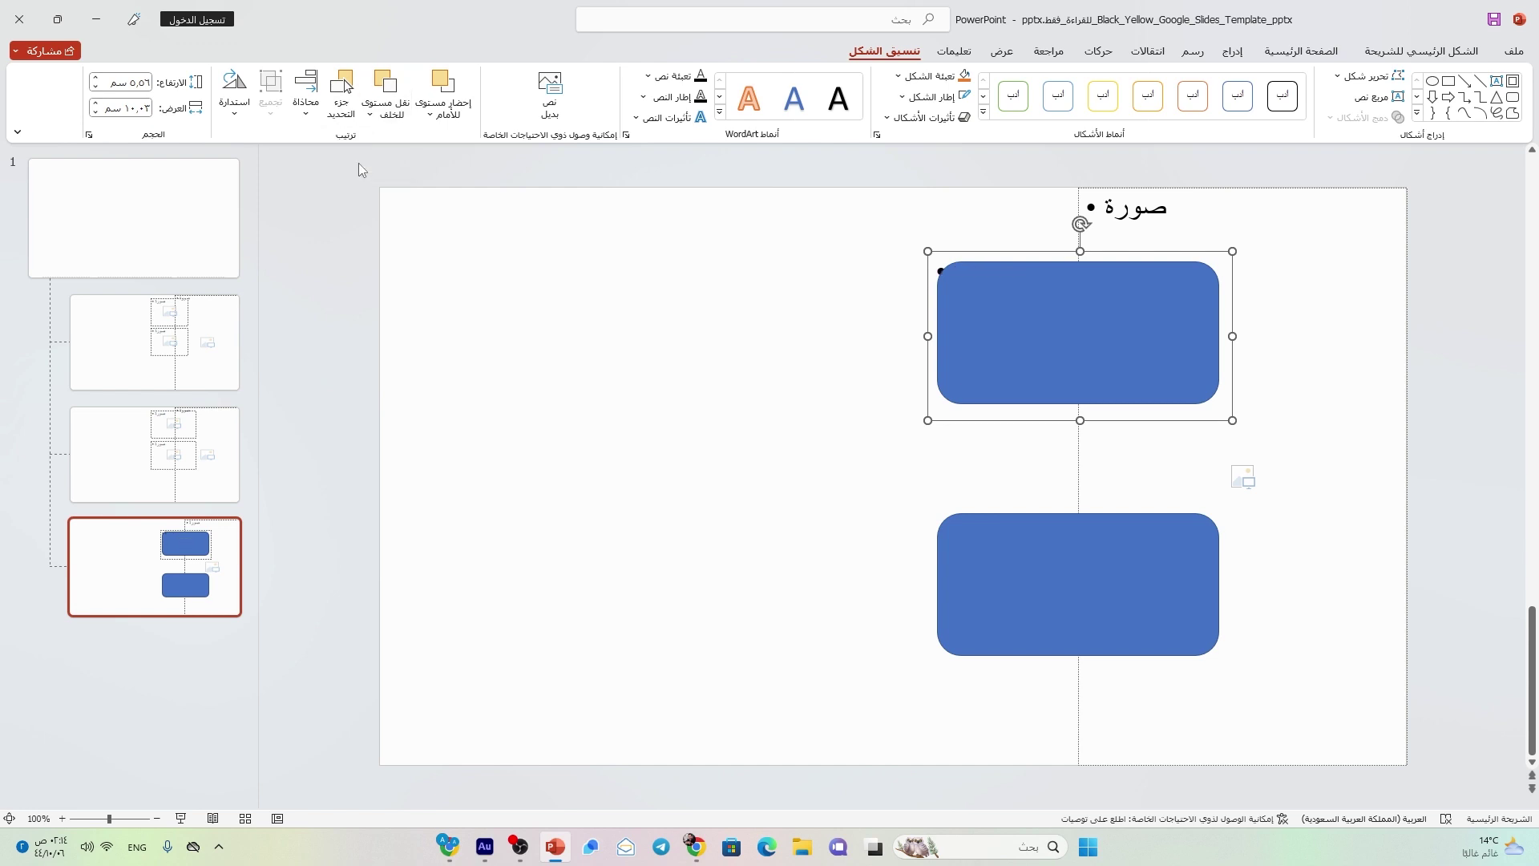
pyautogui.keyDown('shift'); pyautogui.click(1033, 306); pyautogui.keyUp('shift')
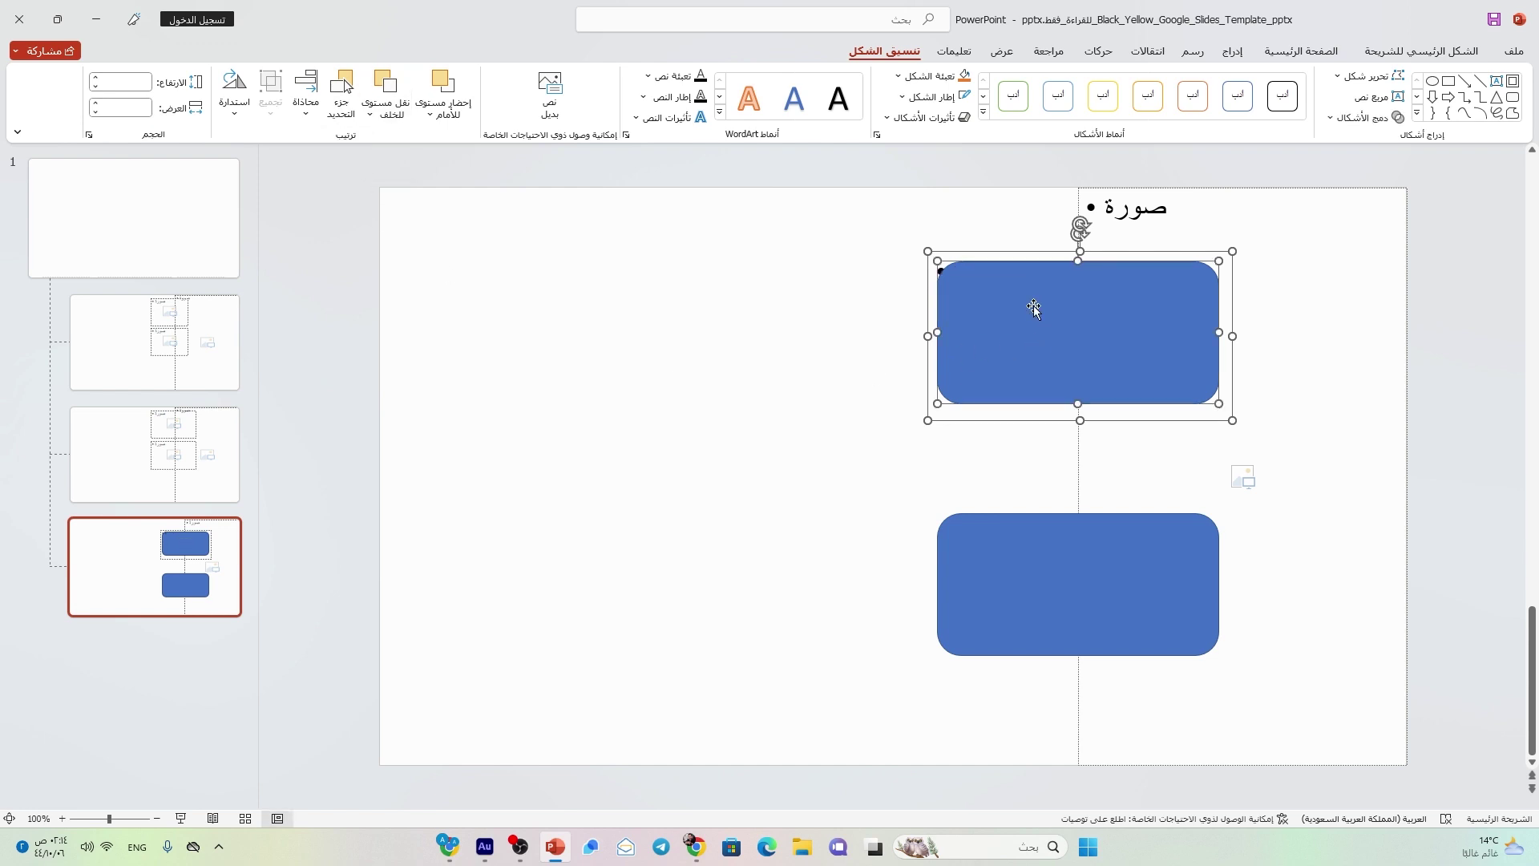
pyautogui.click(1362, 117)
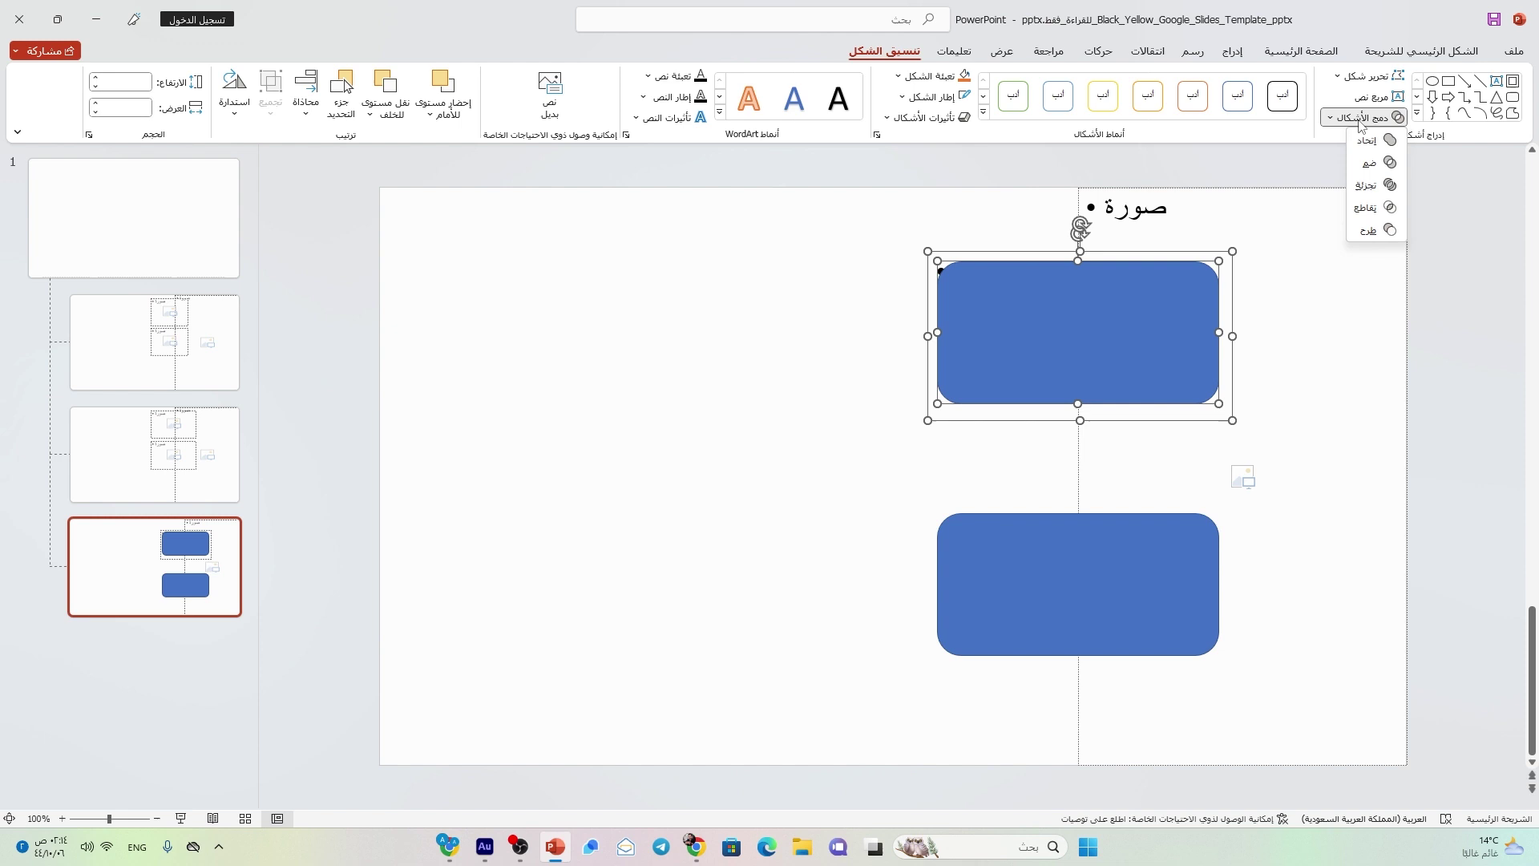
pyautogui.click(1372, 210)
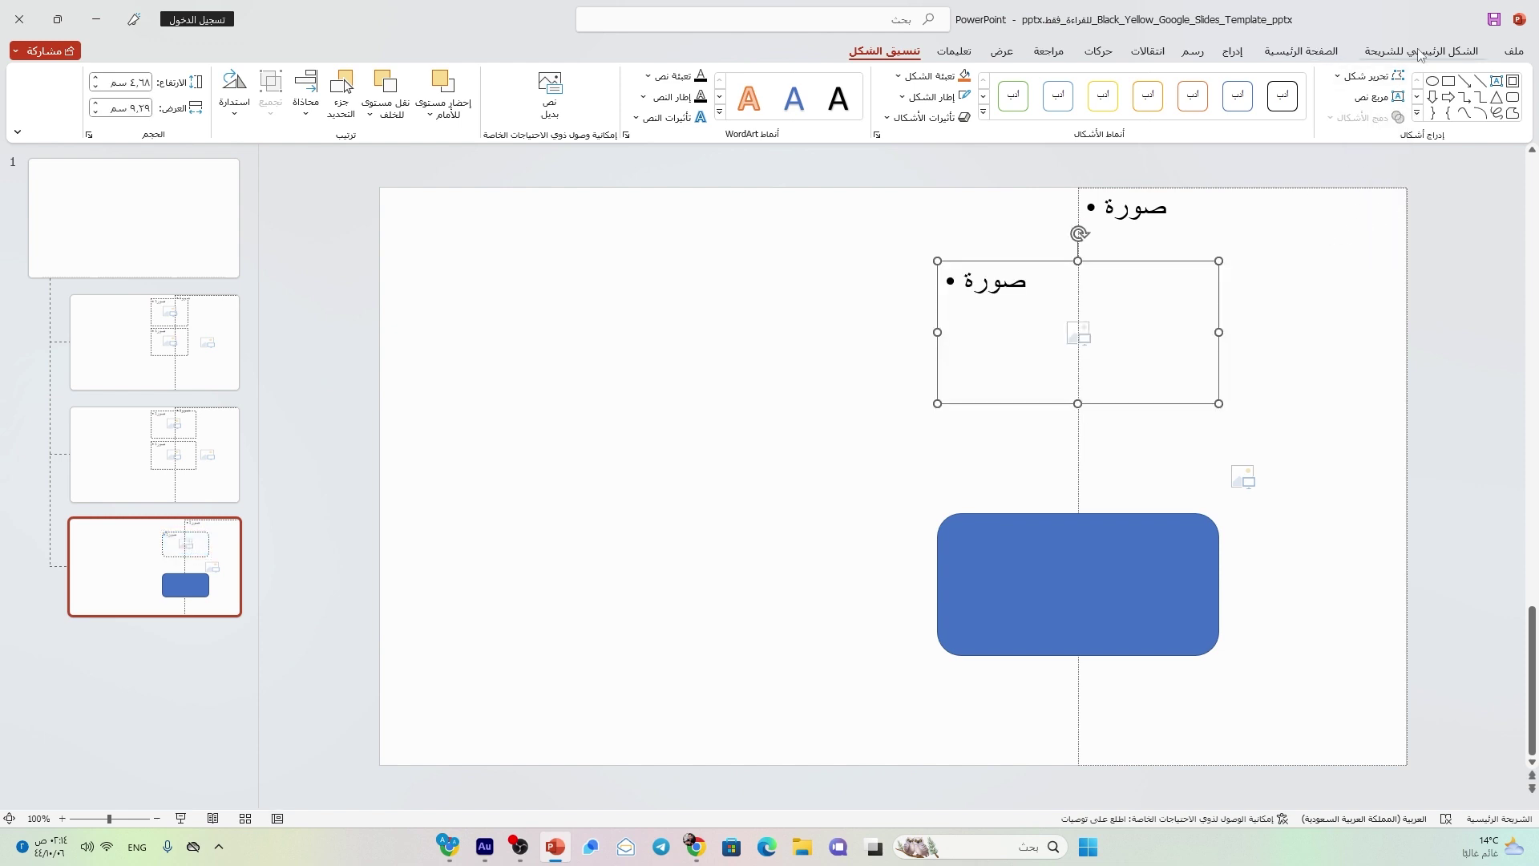
pyautogui.click(1386, 56)
# Intersect a picture placeholder with the lower rounded tab for a matching 4.68 × 9.29 cm placeholder
pyautogui.click(1234, 56)
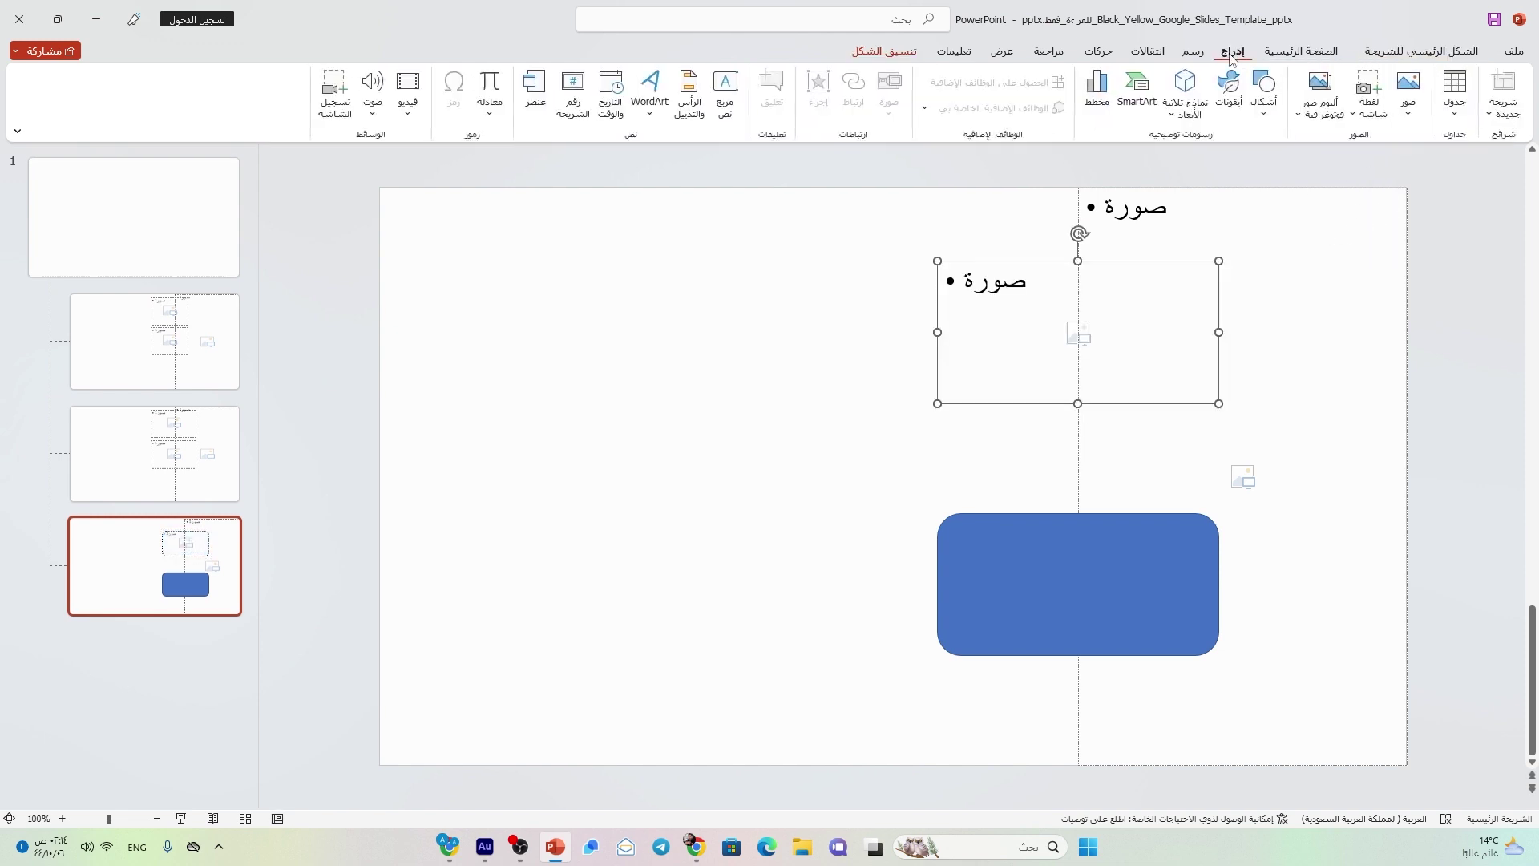
pyautogui.click(1475, 56)
pyautogui.click(1253, 106)
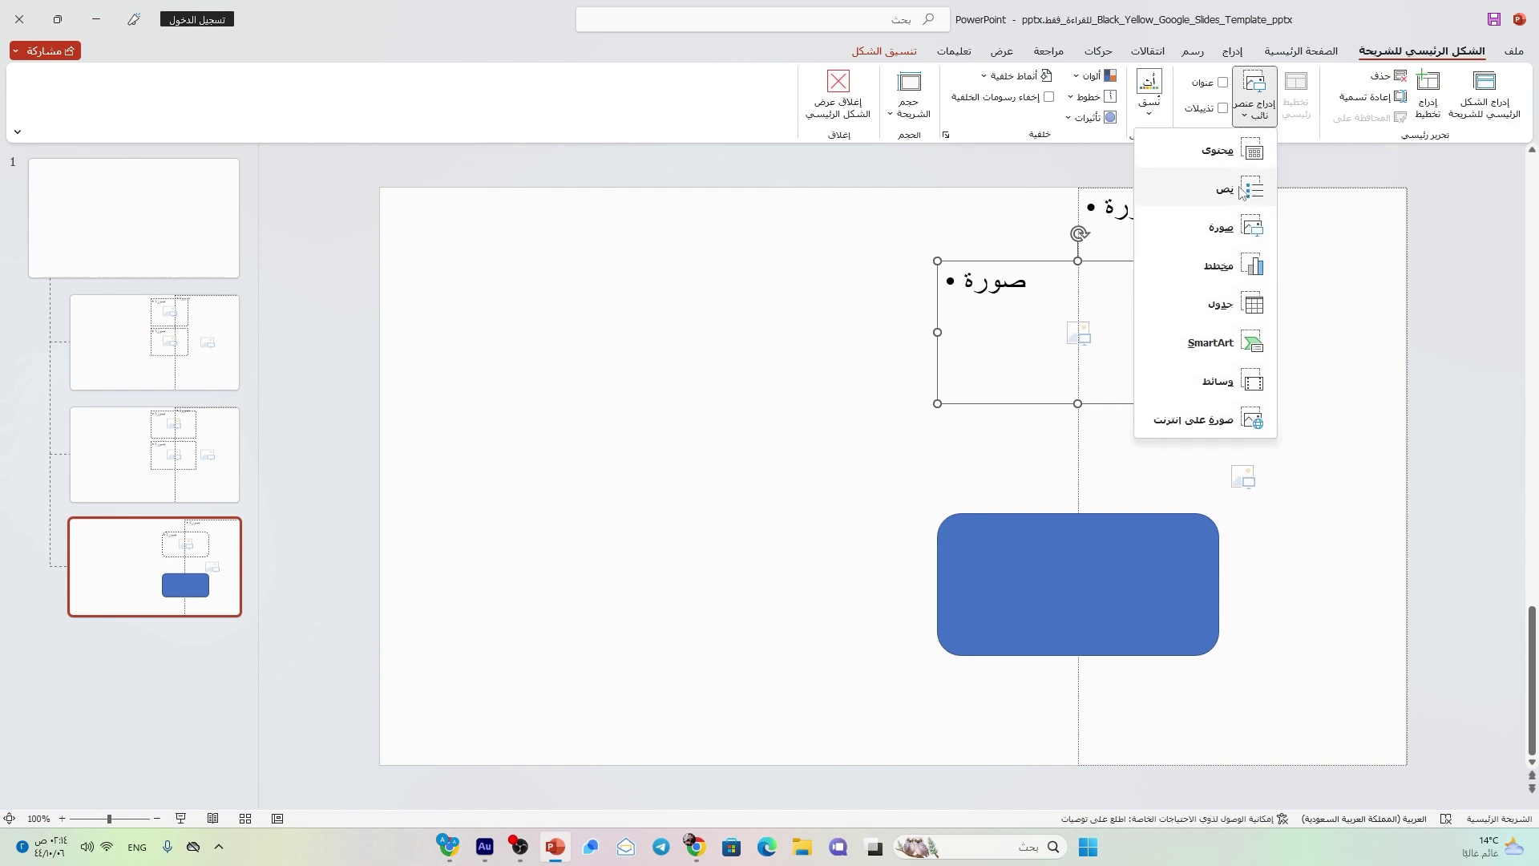
pyautogui.click(1225, 231)
pyautogui.moveTo(931, 501); pyautogui.dragTo(1227, 670)
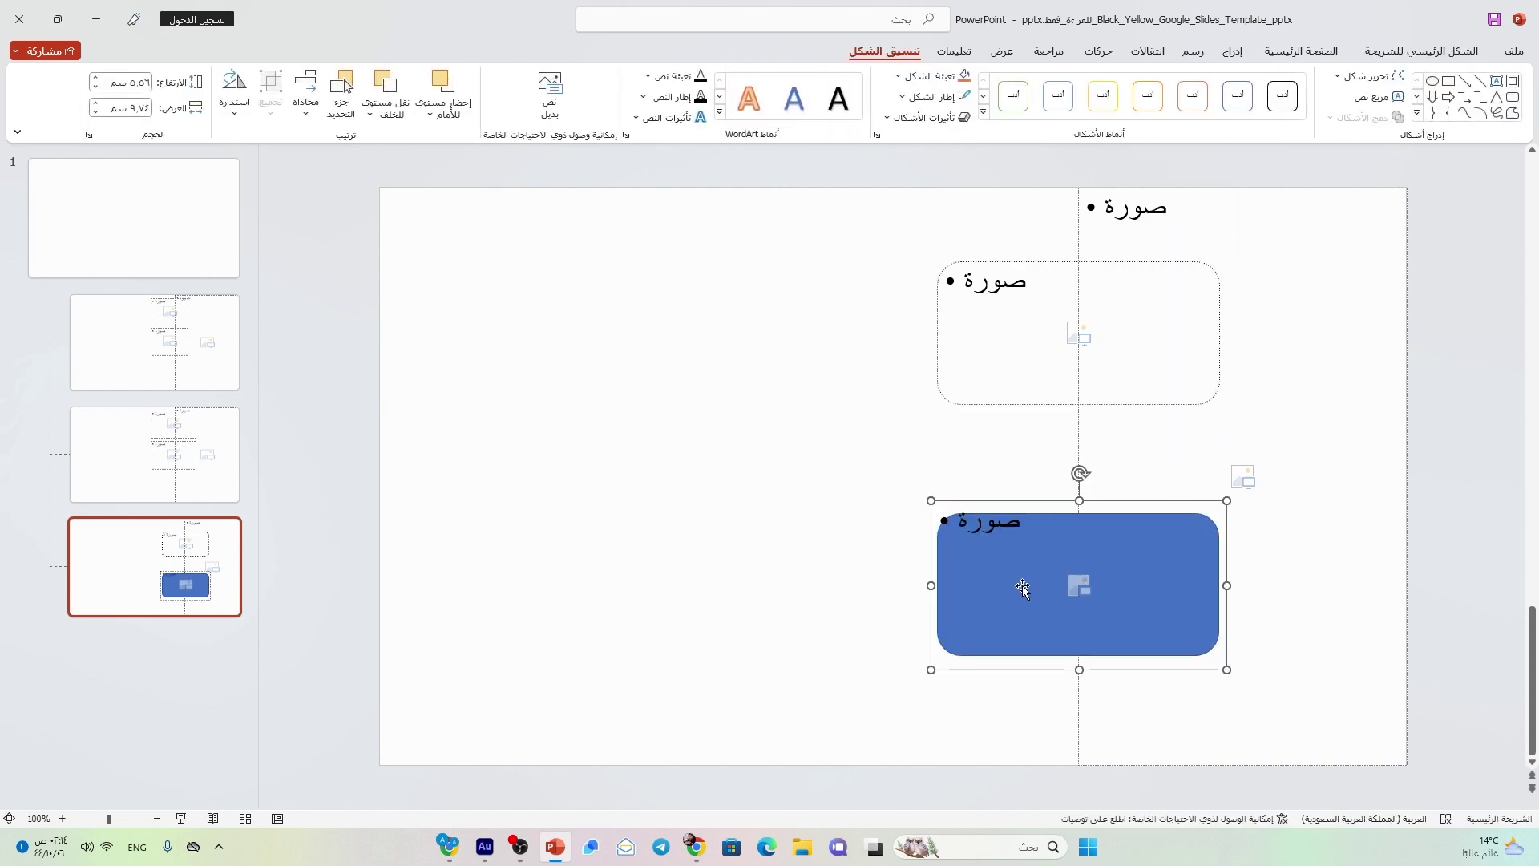
pyautogui.click(371, 114)
pyautogui.click(364, 166)
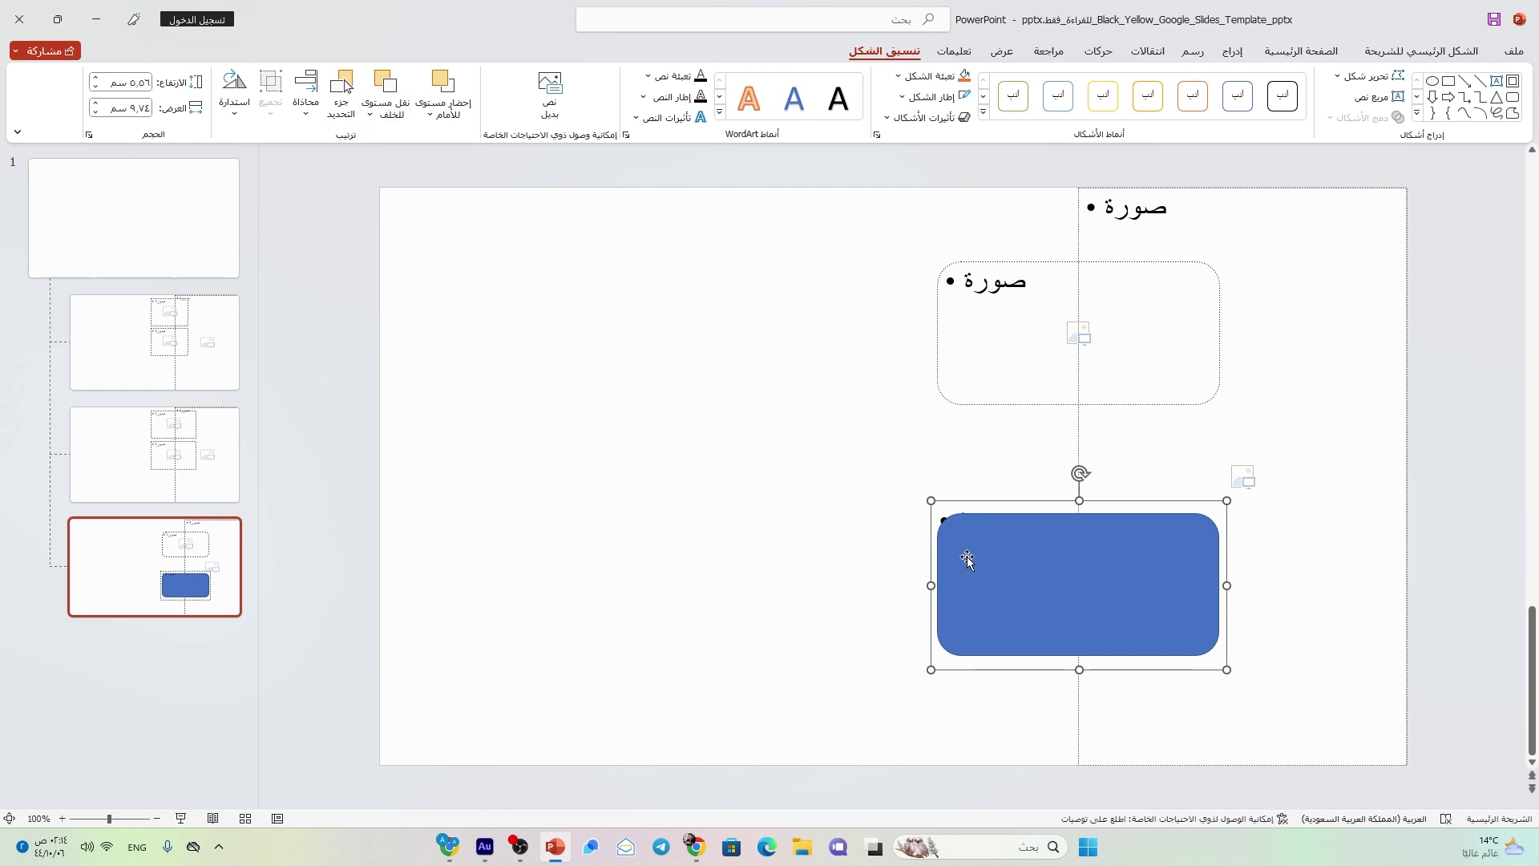
pyautogui.keyDown('shift'); pyautogui.click(1033, 560); pyautogui.keyUp('shift')
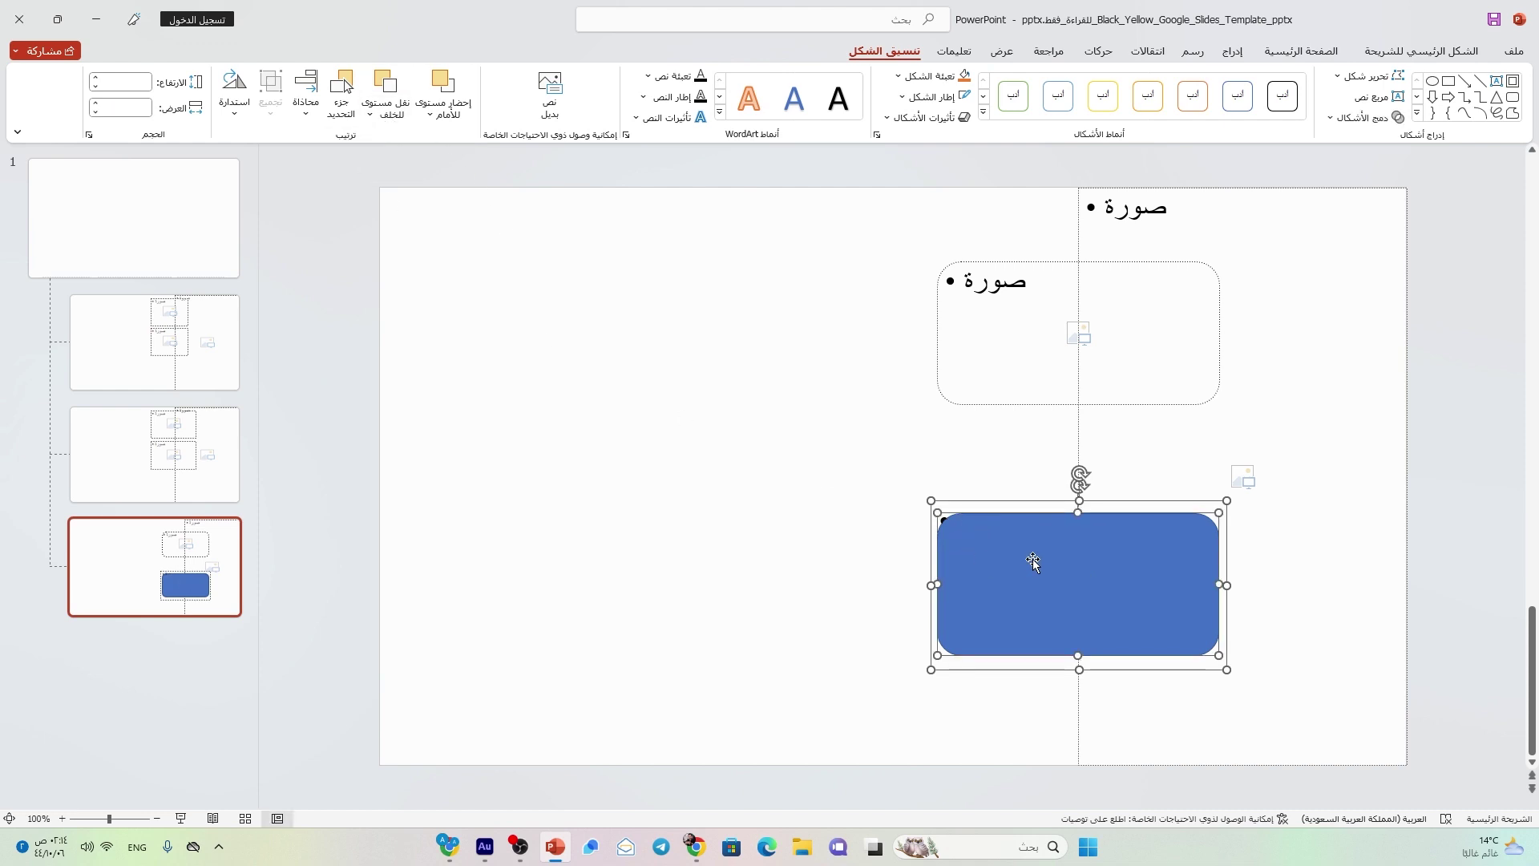
pyautogui.click(1363, 118)
pyautogui.click(1361, 208)
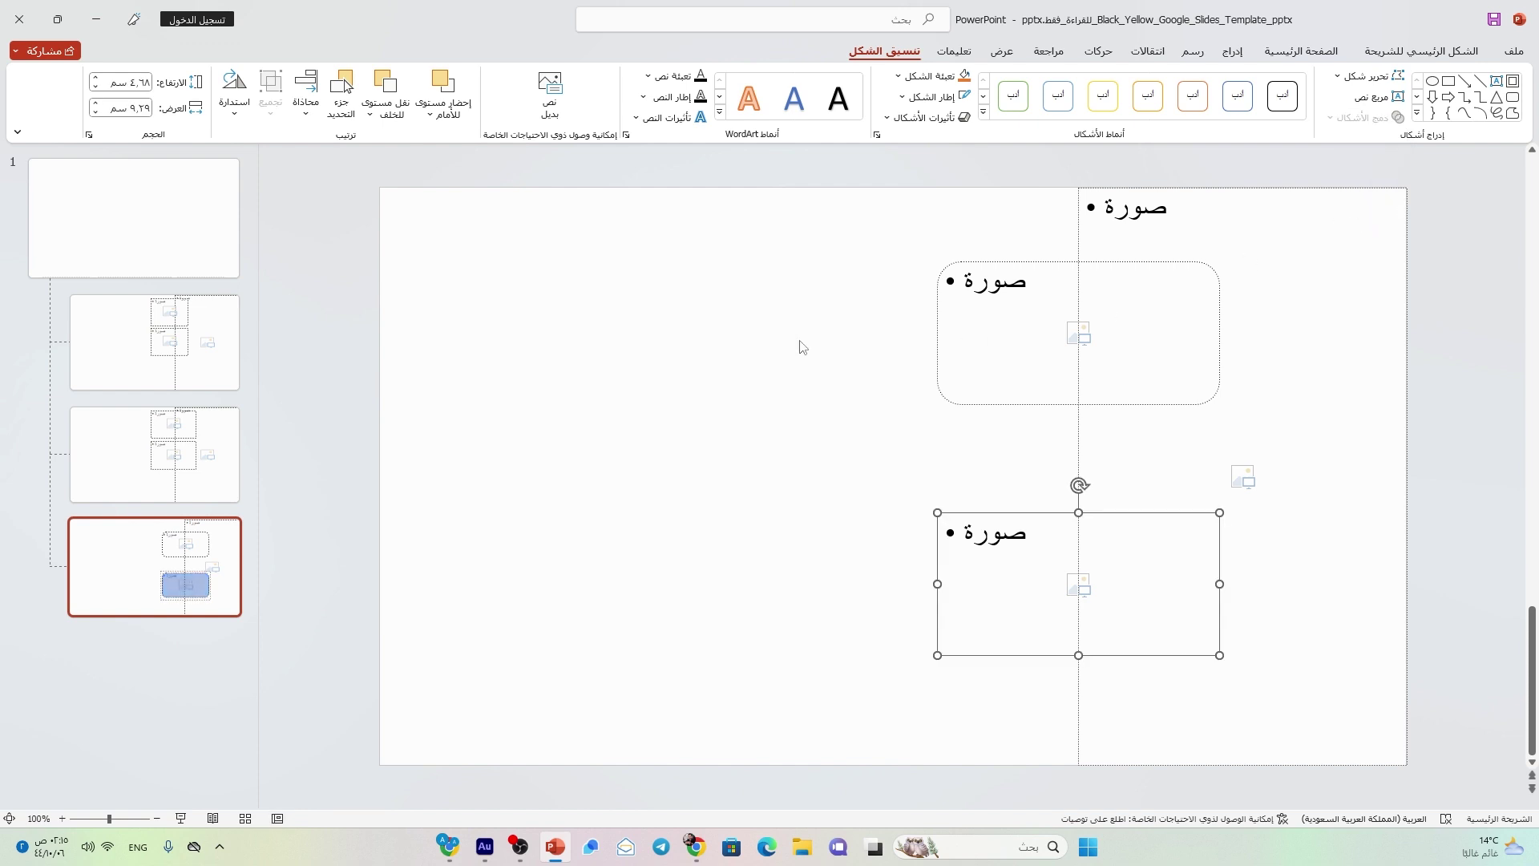
pyautogui.click(797, 343)
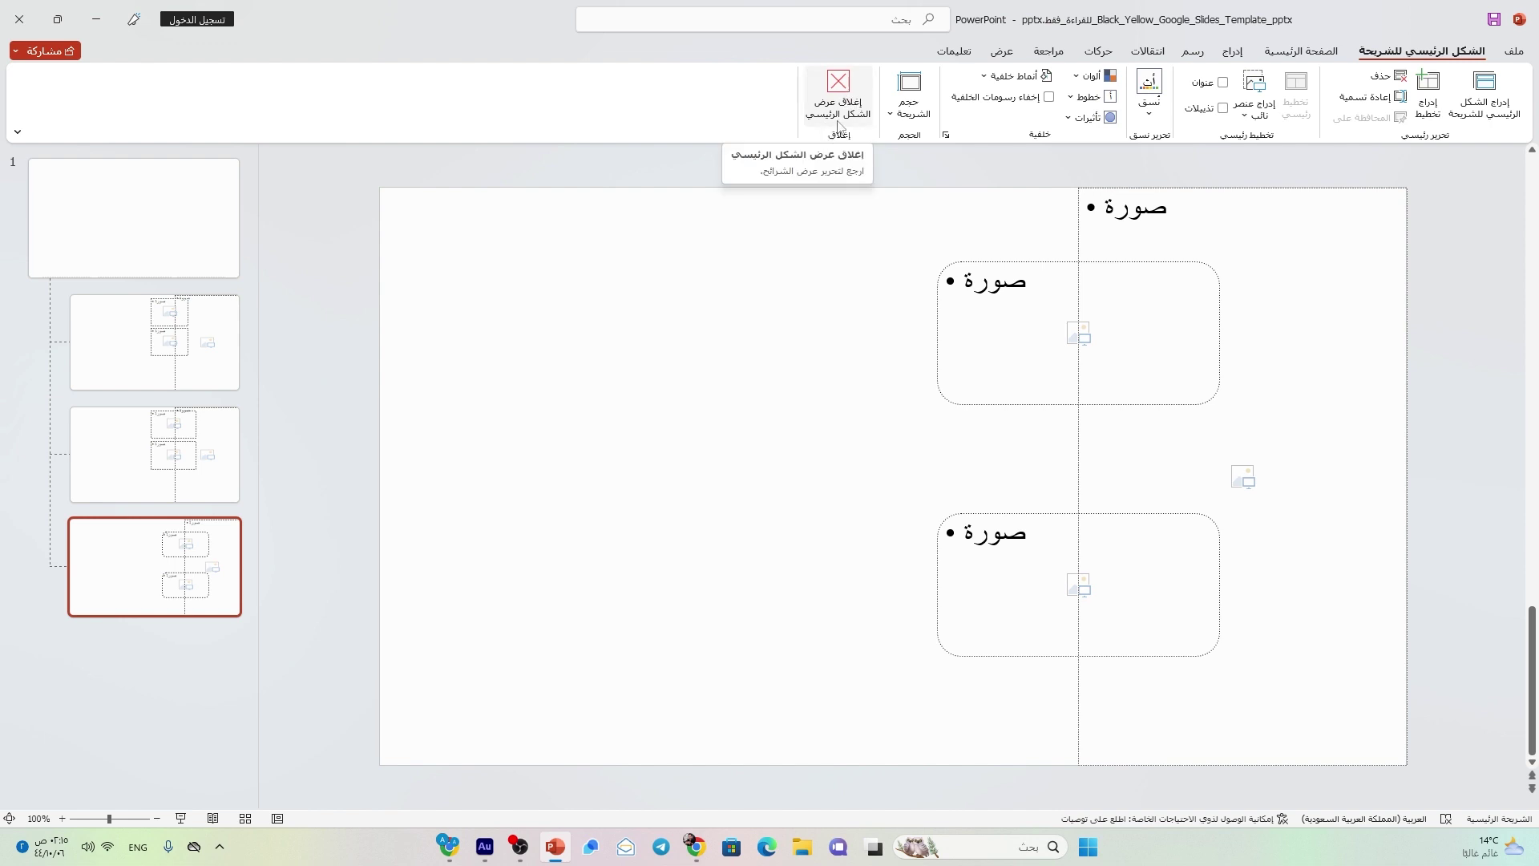
# Close Master View and apply the custom three-picture layout to slide 2
pyautogui.click(850, 96)
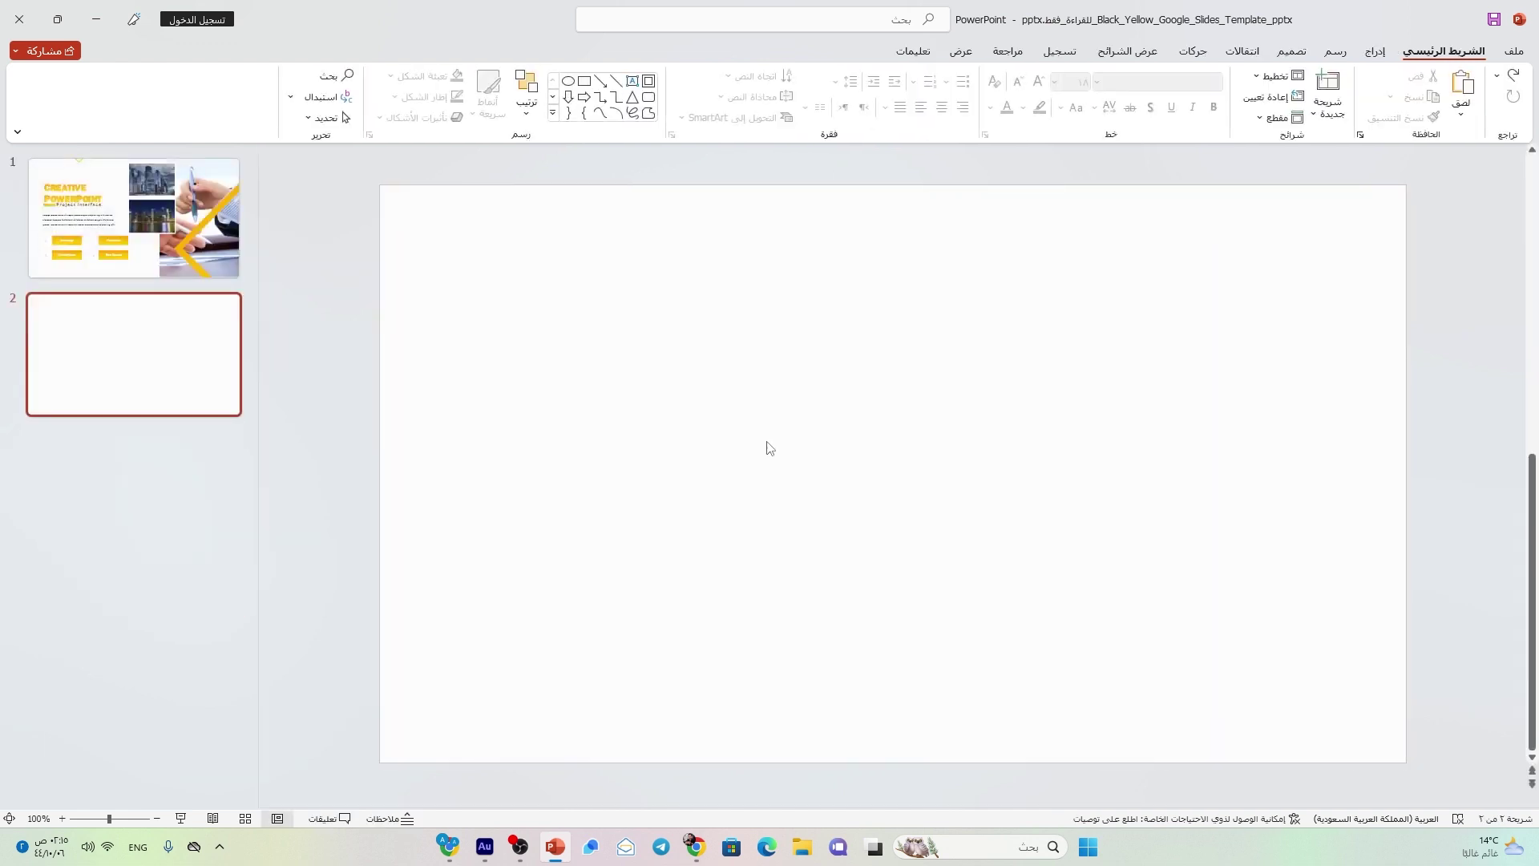
pyautogui.rightClick(799, 358)
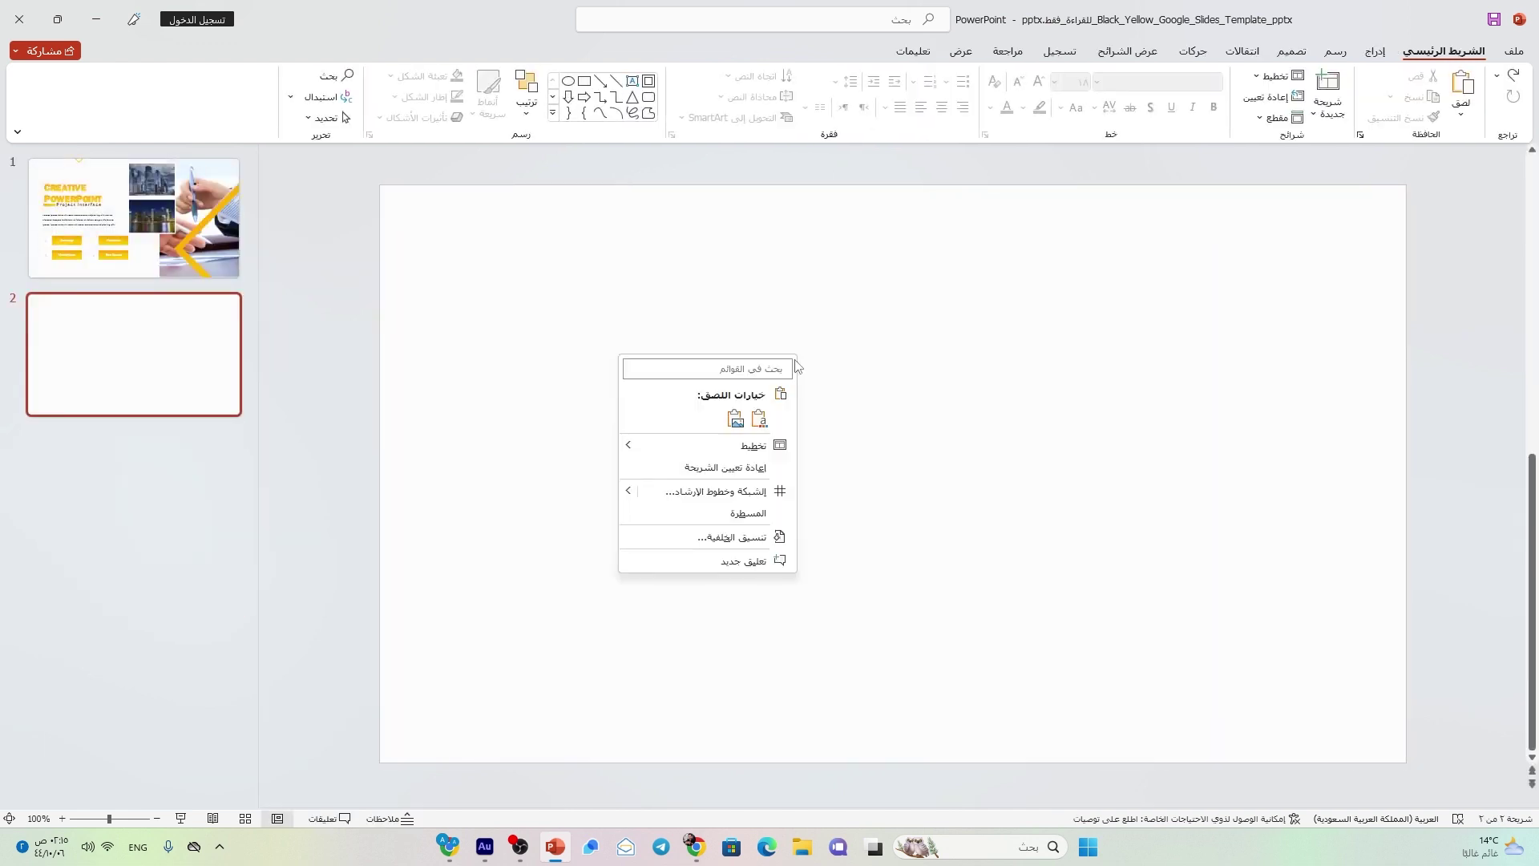
pyautogui.moveTo(745, 445)
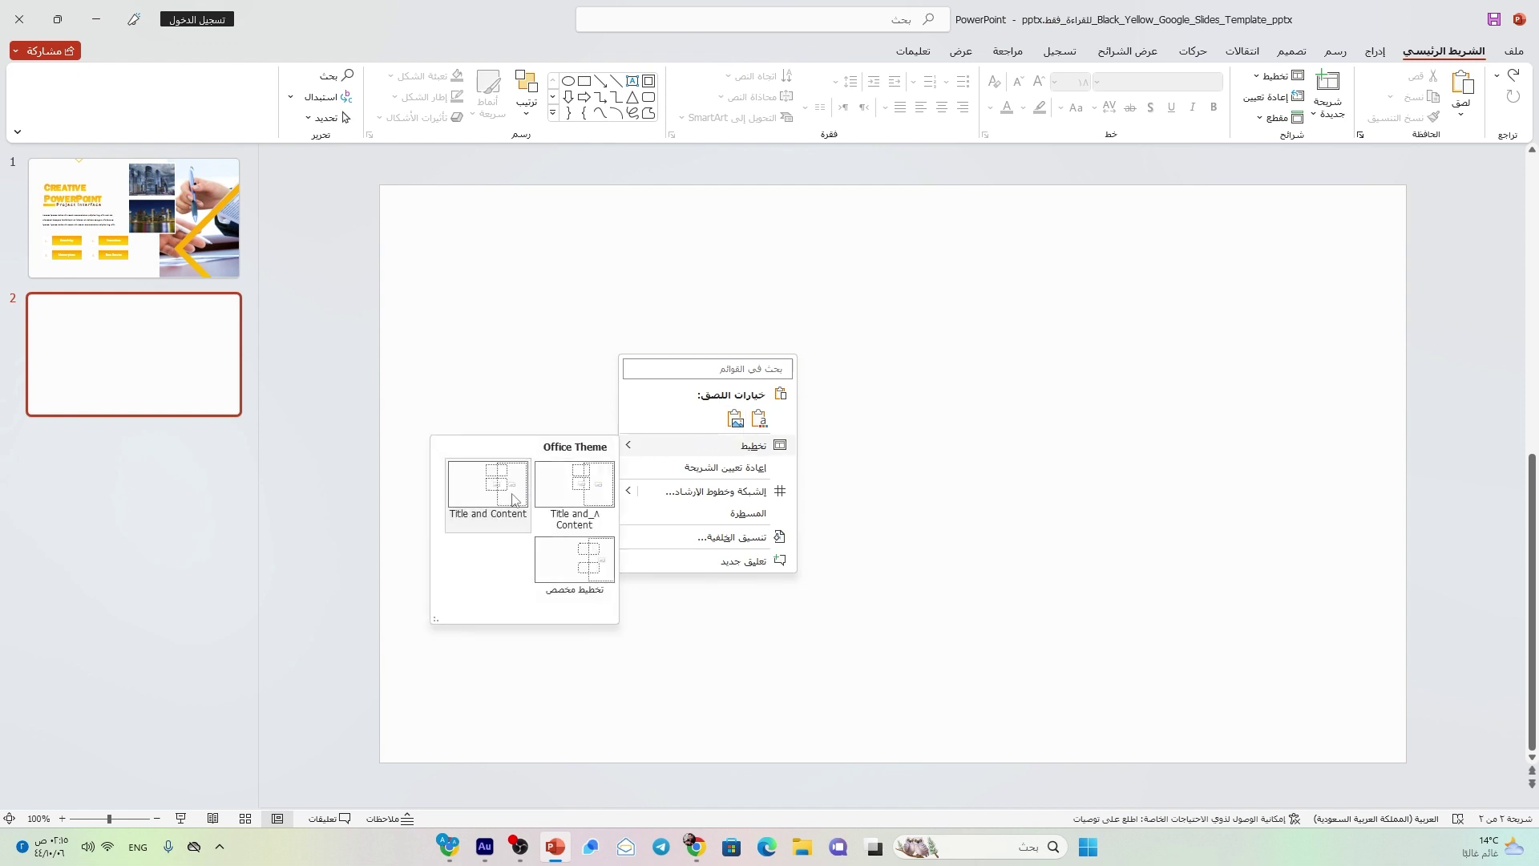
pyautogui.click(581, 556)
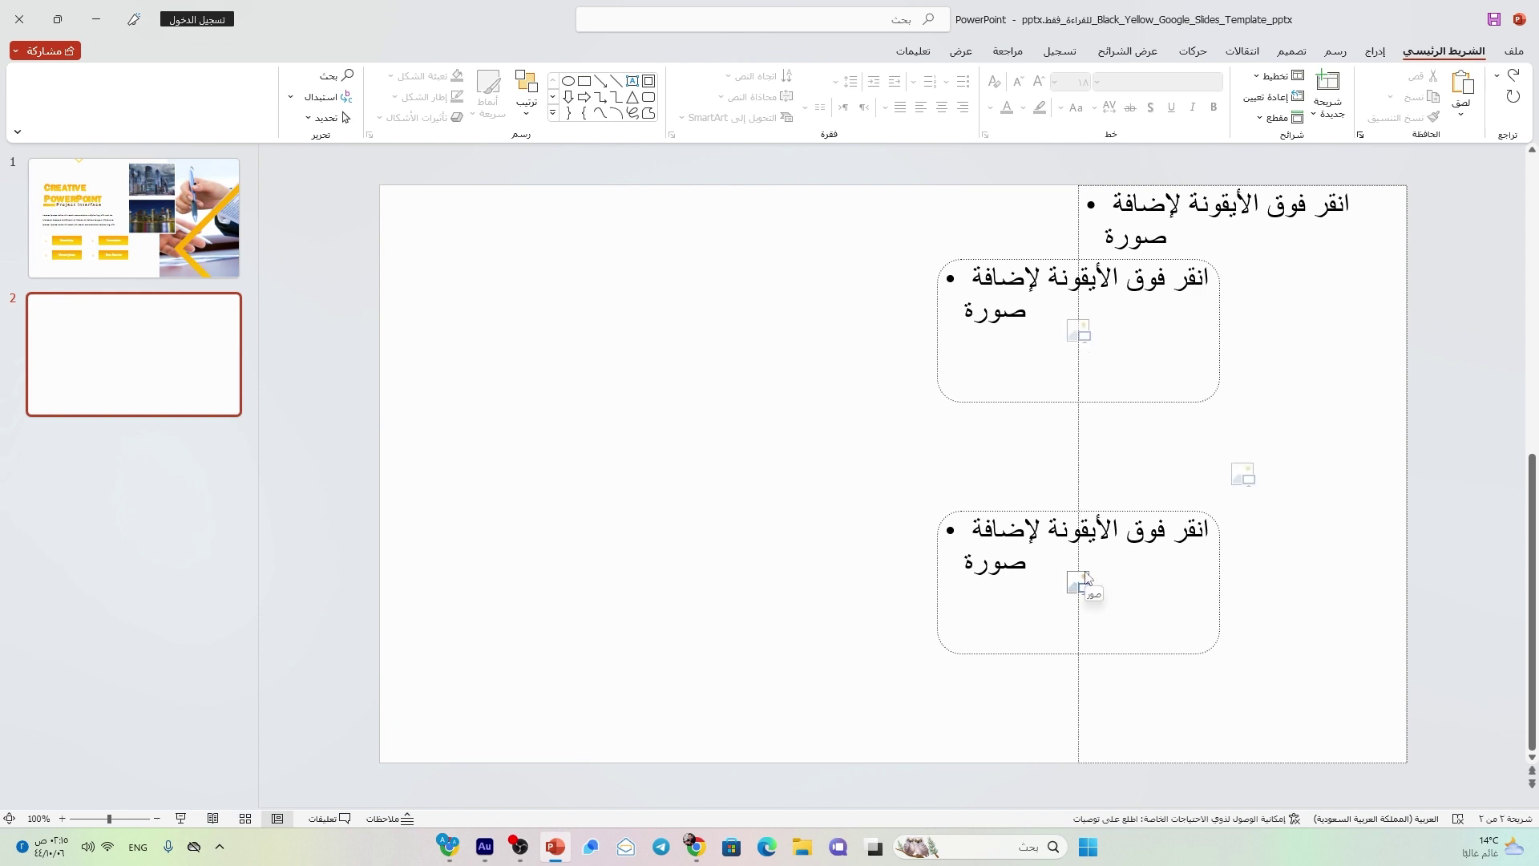
# Put the laptop photo in the tall placeholder, the skyscraper and night skyline photos in the tabs
pyautogui.click(1244, 474)
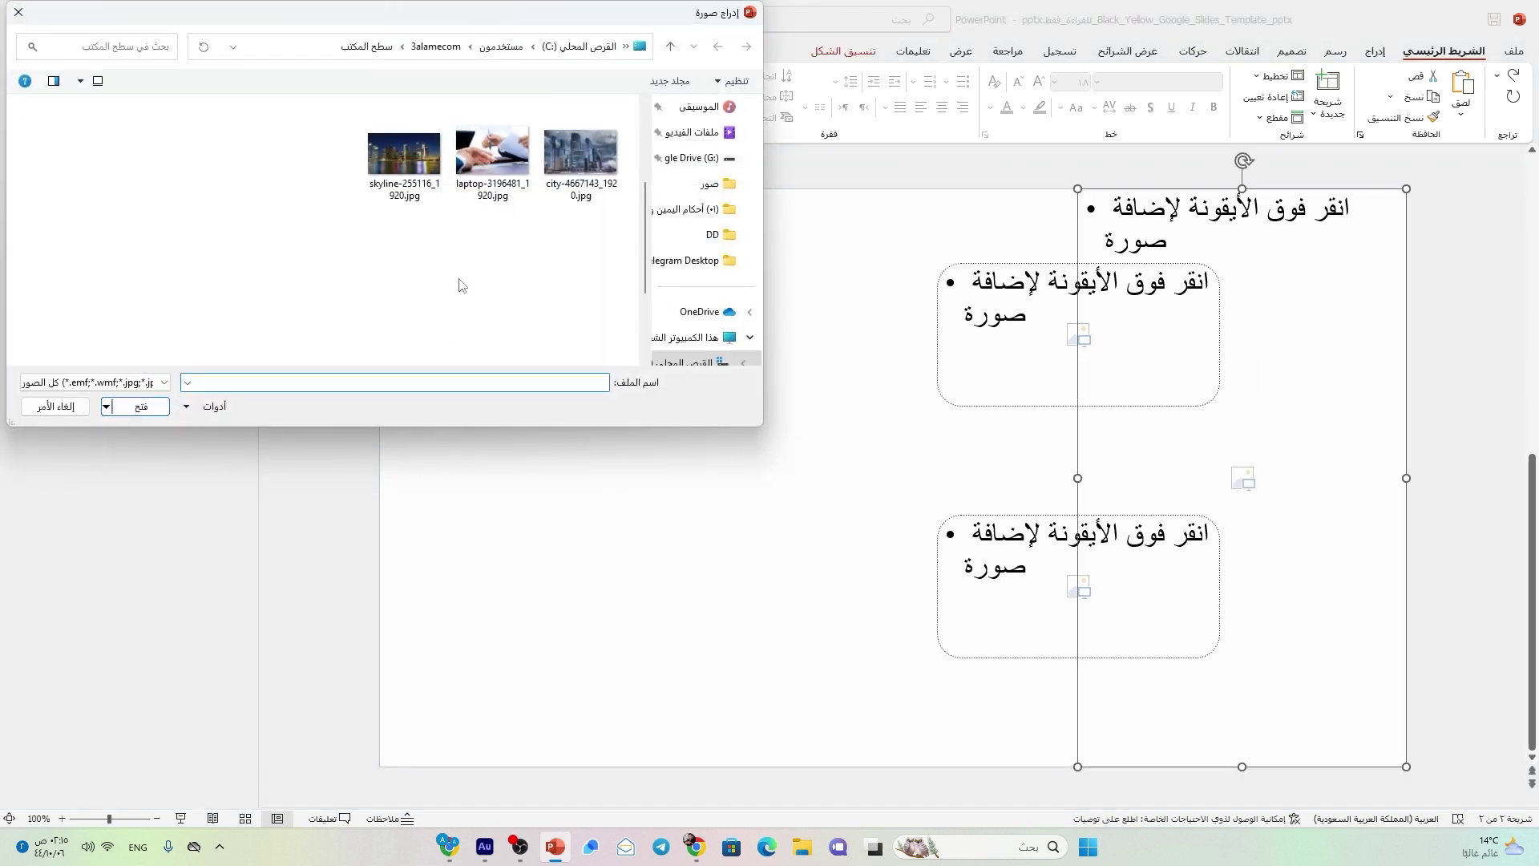
pyautogui.click(492, 154)
pyautogui.click(133, 407)
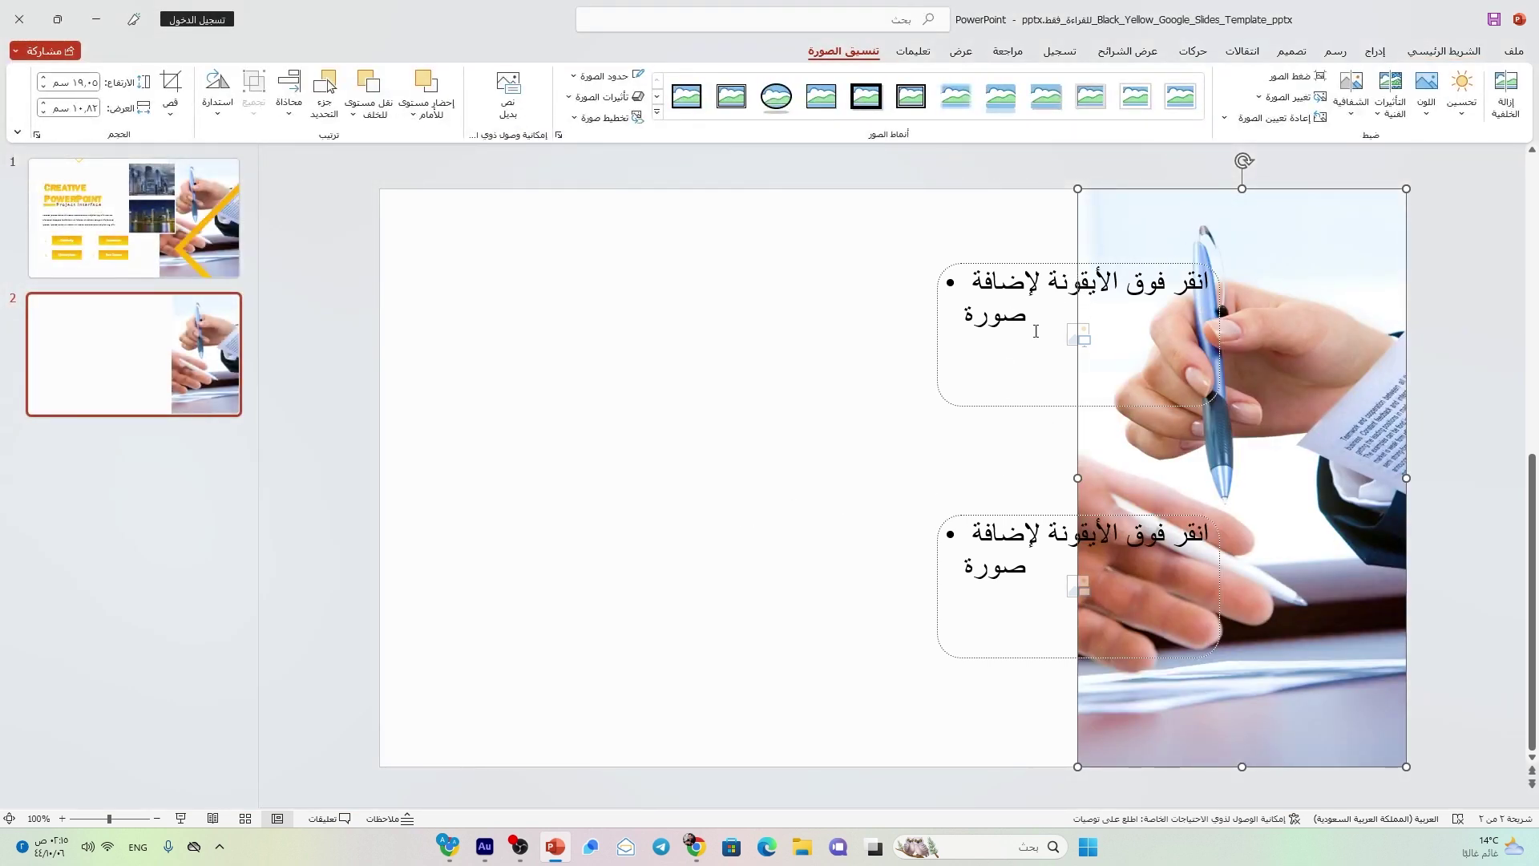
pyautogui.click(1079, 337)
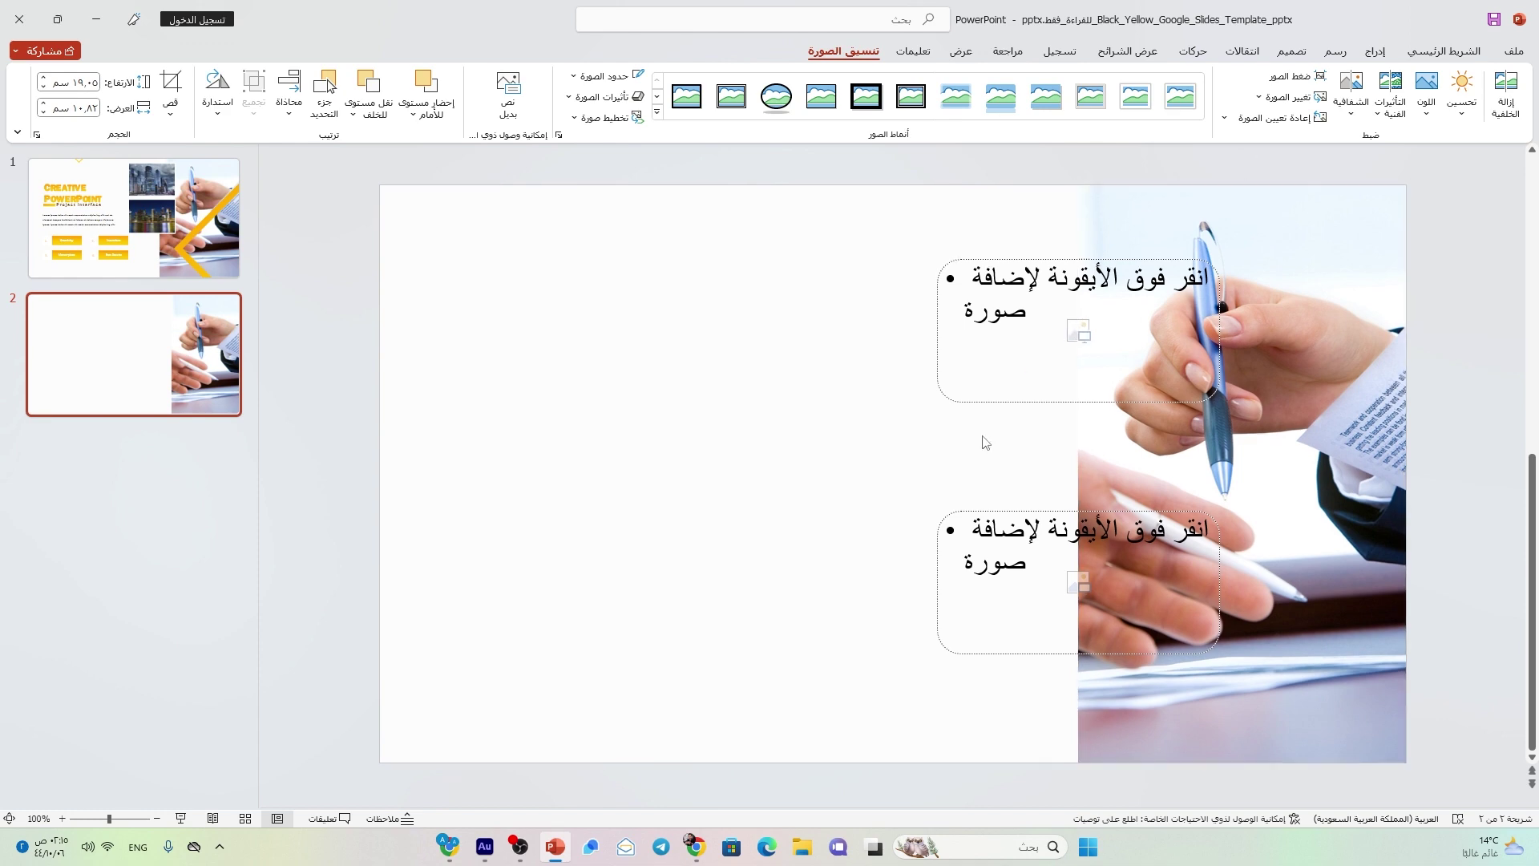
pyautogui.click(569, 146)
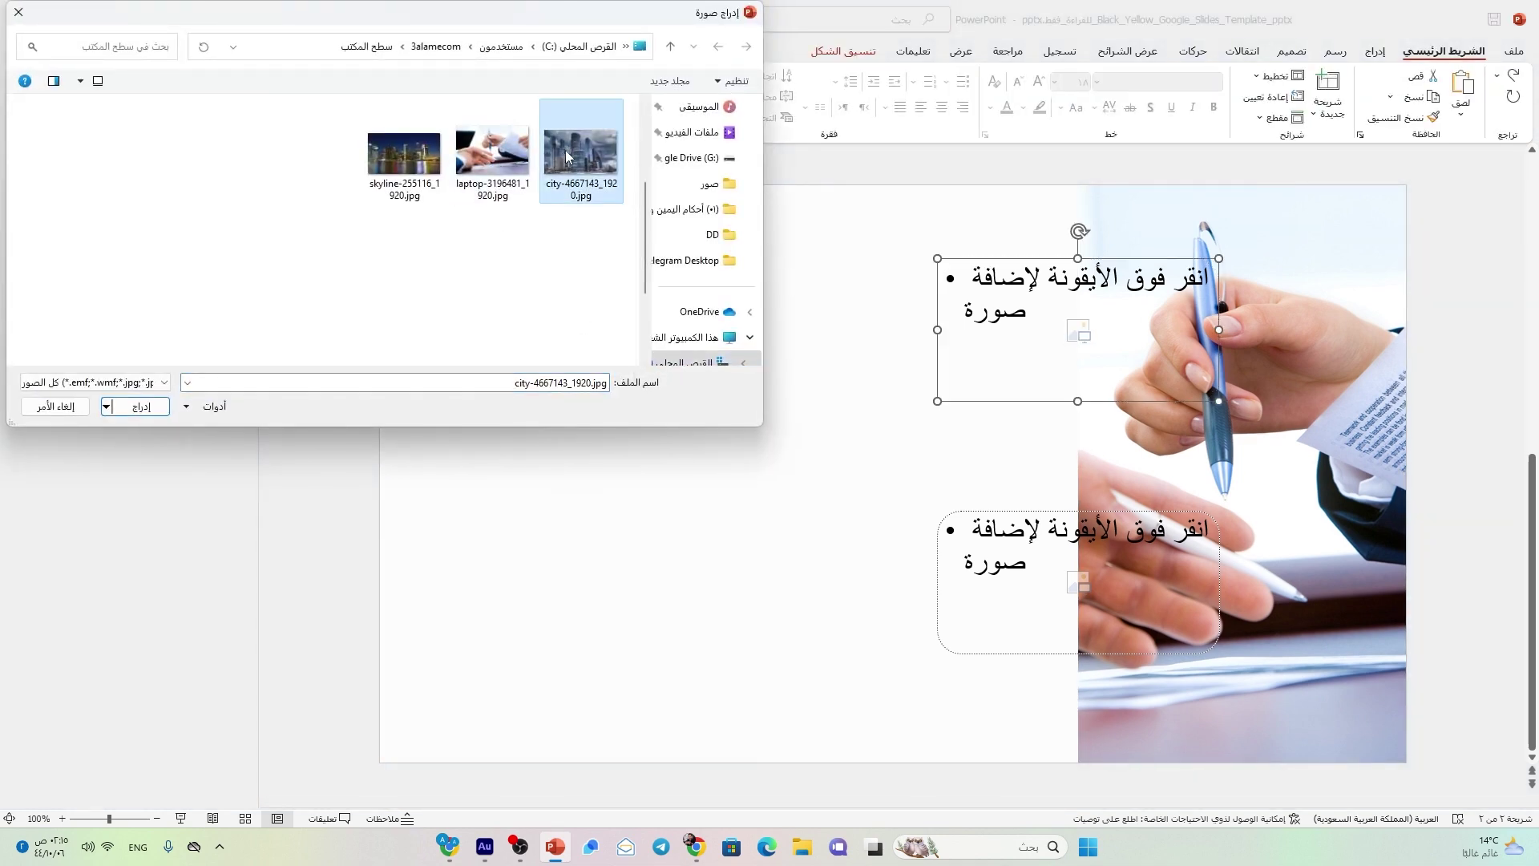
pyautogui.doubleClick(554, 164)
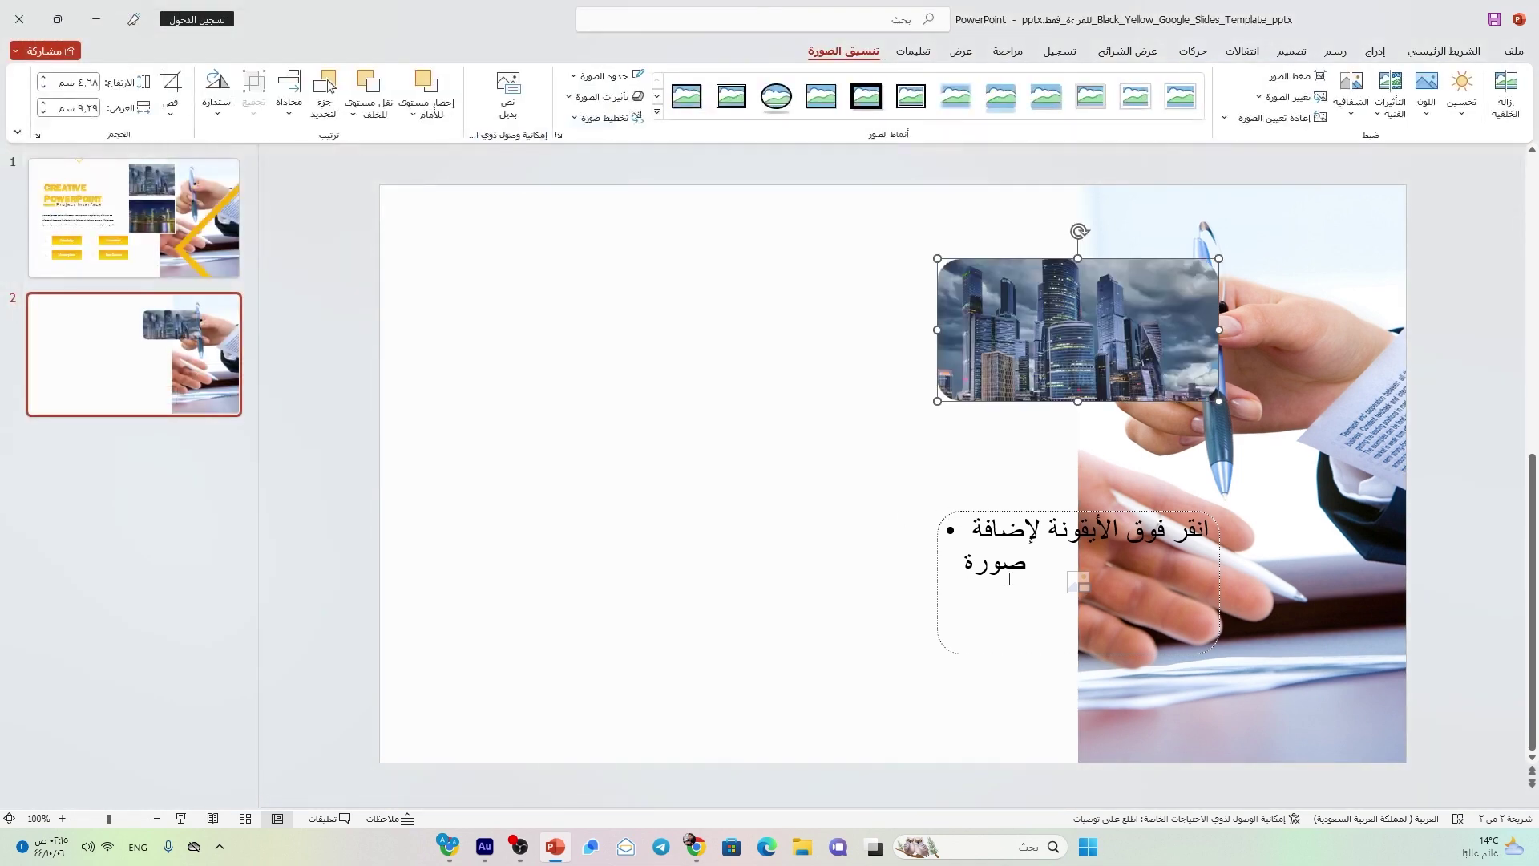
pyautogui.click(1079, 582)
pyautogui.doubleClick(405, 156)
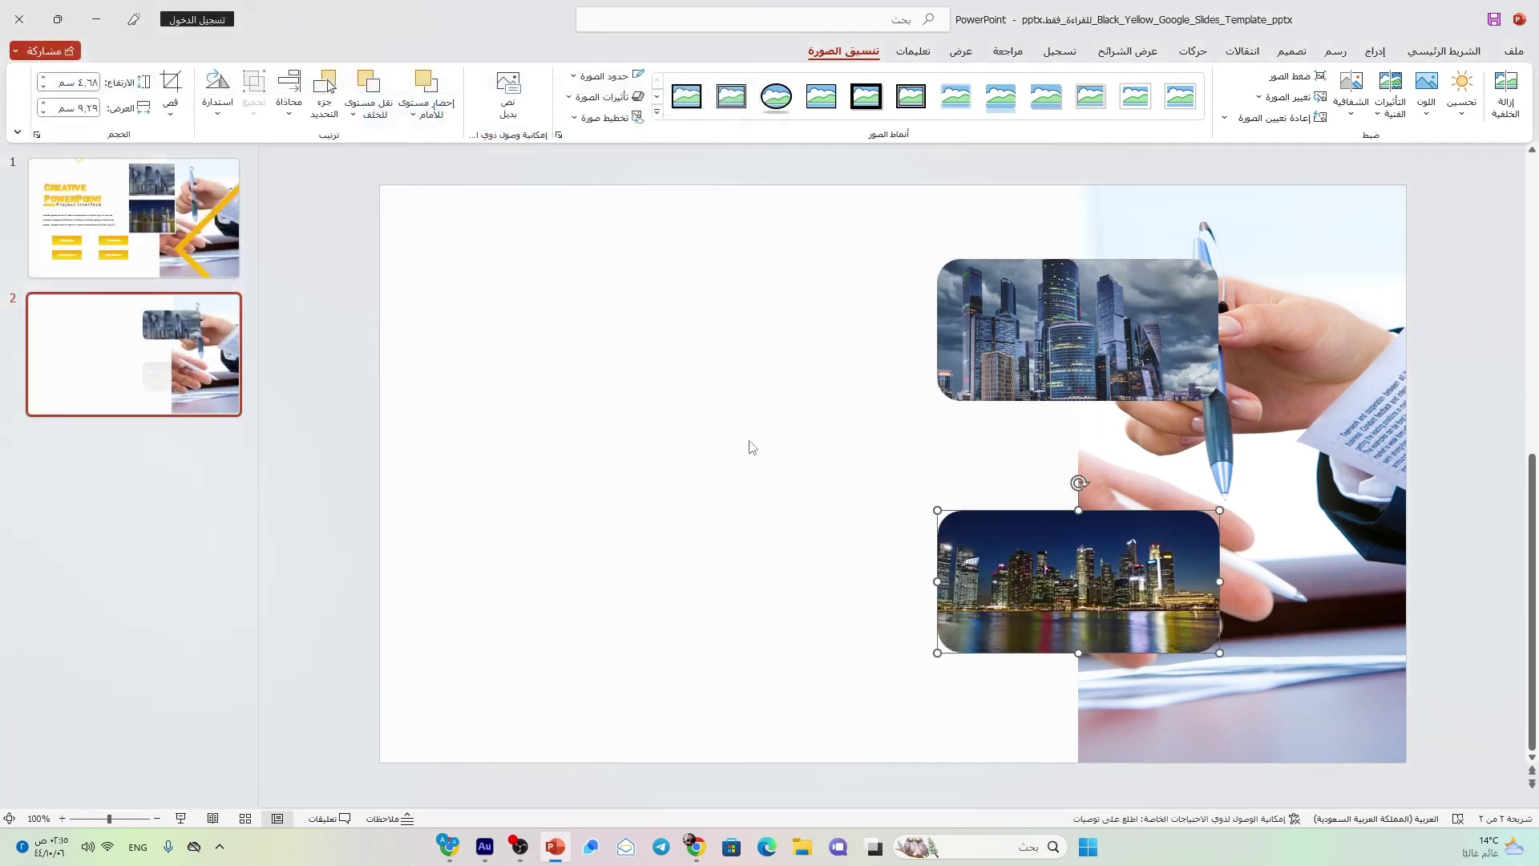
pyautogui.click(1022, 311)
# Give both city photos a white 6 pt picture border
pyautogui.keyDown('shift'); pyautogui.click(1023, 553); pyautogui.keyUp('shift')
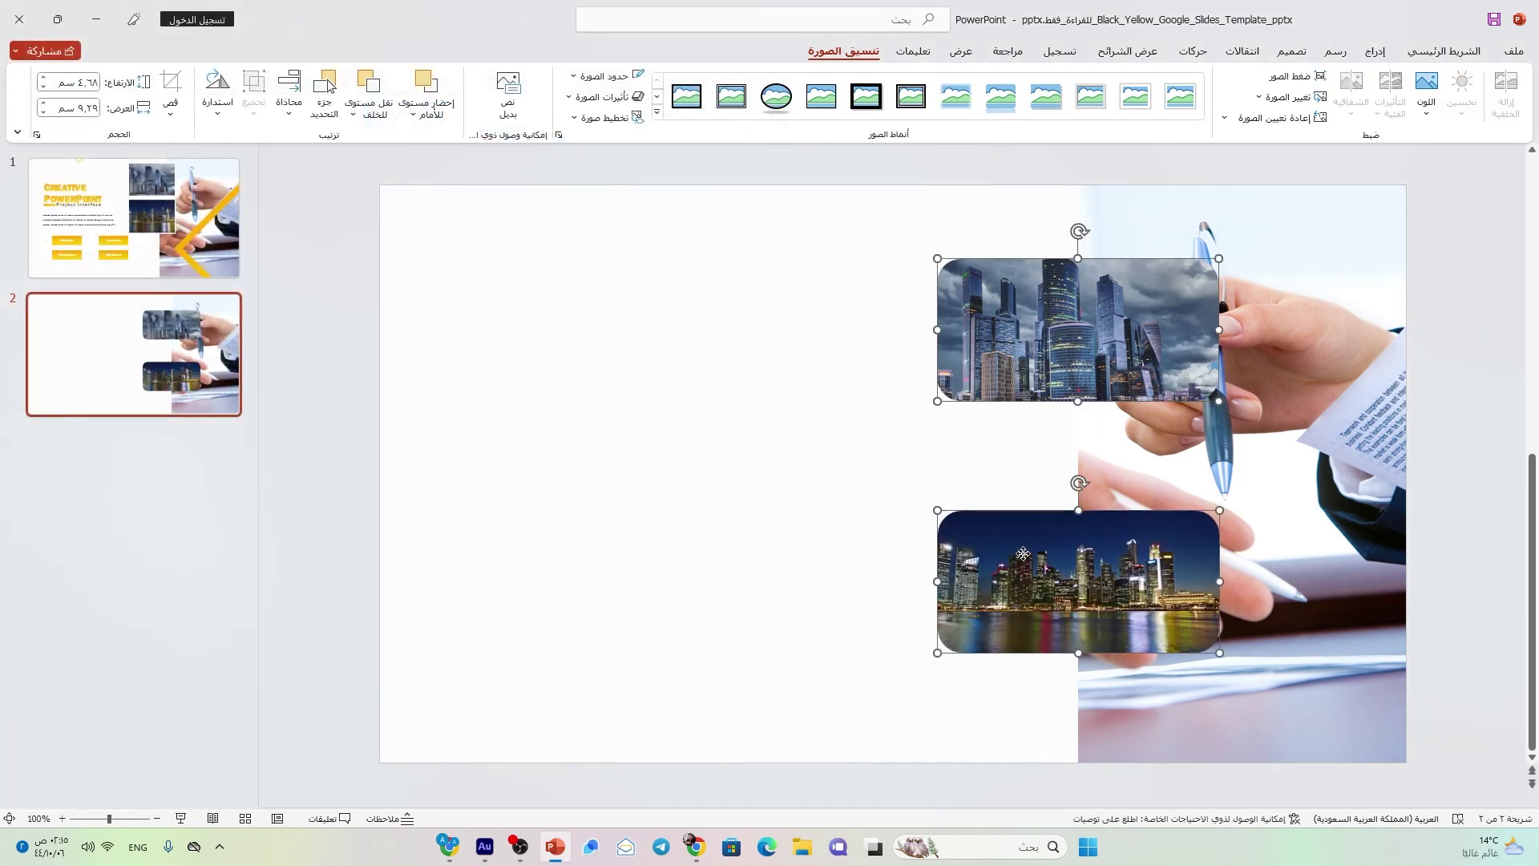
pyautogui.click(583, 77)
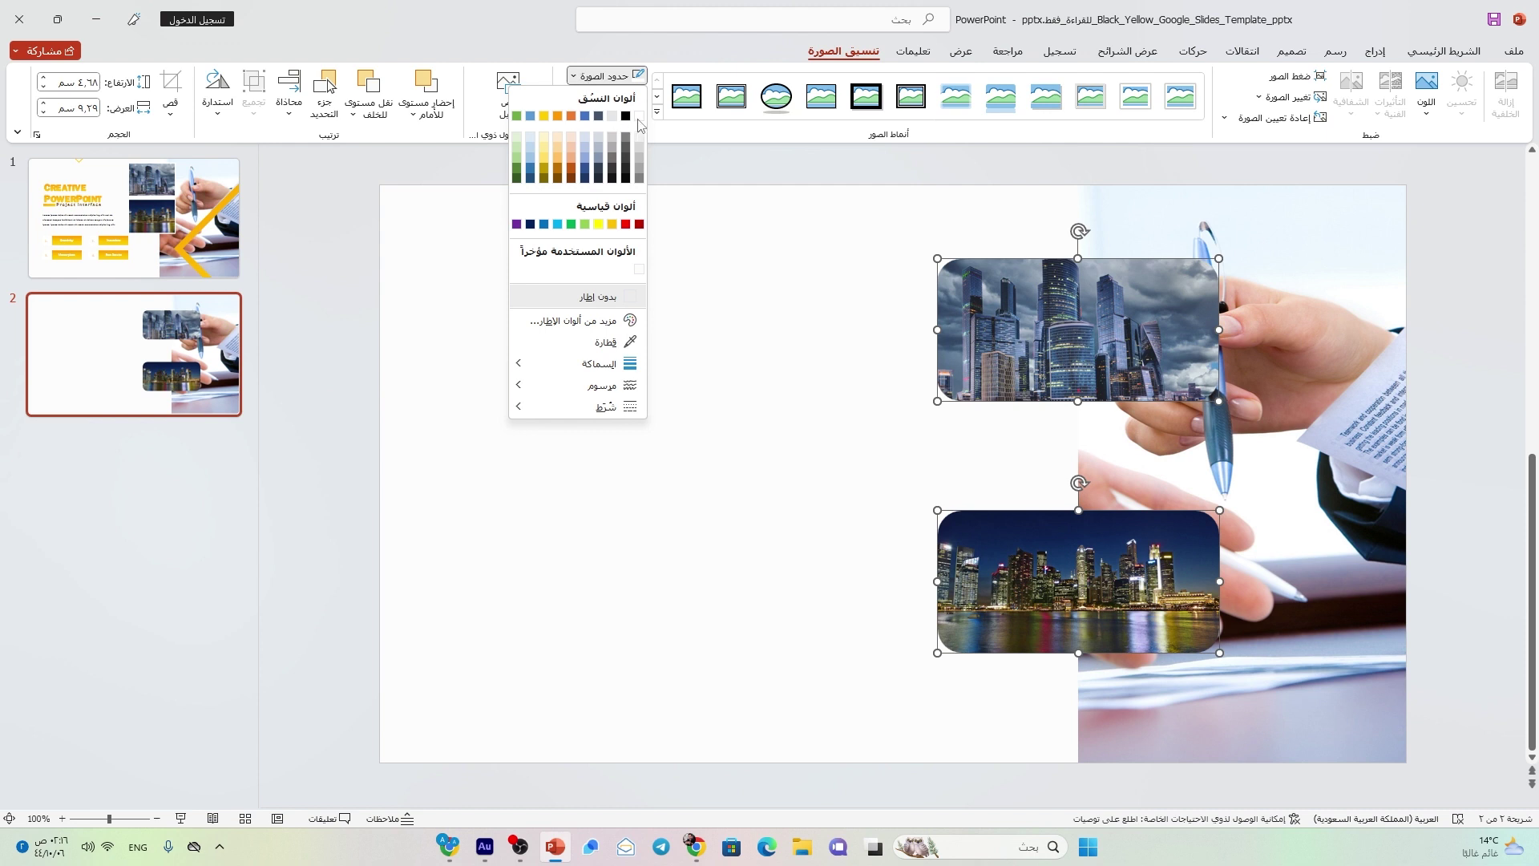
pyautogui.click(639, 115)
pyautogui.click(606, 77)
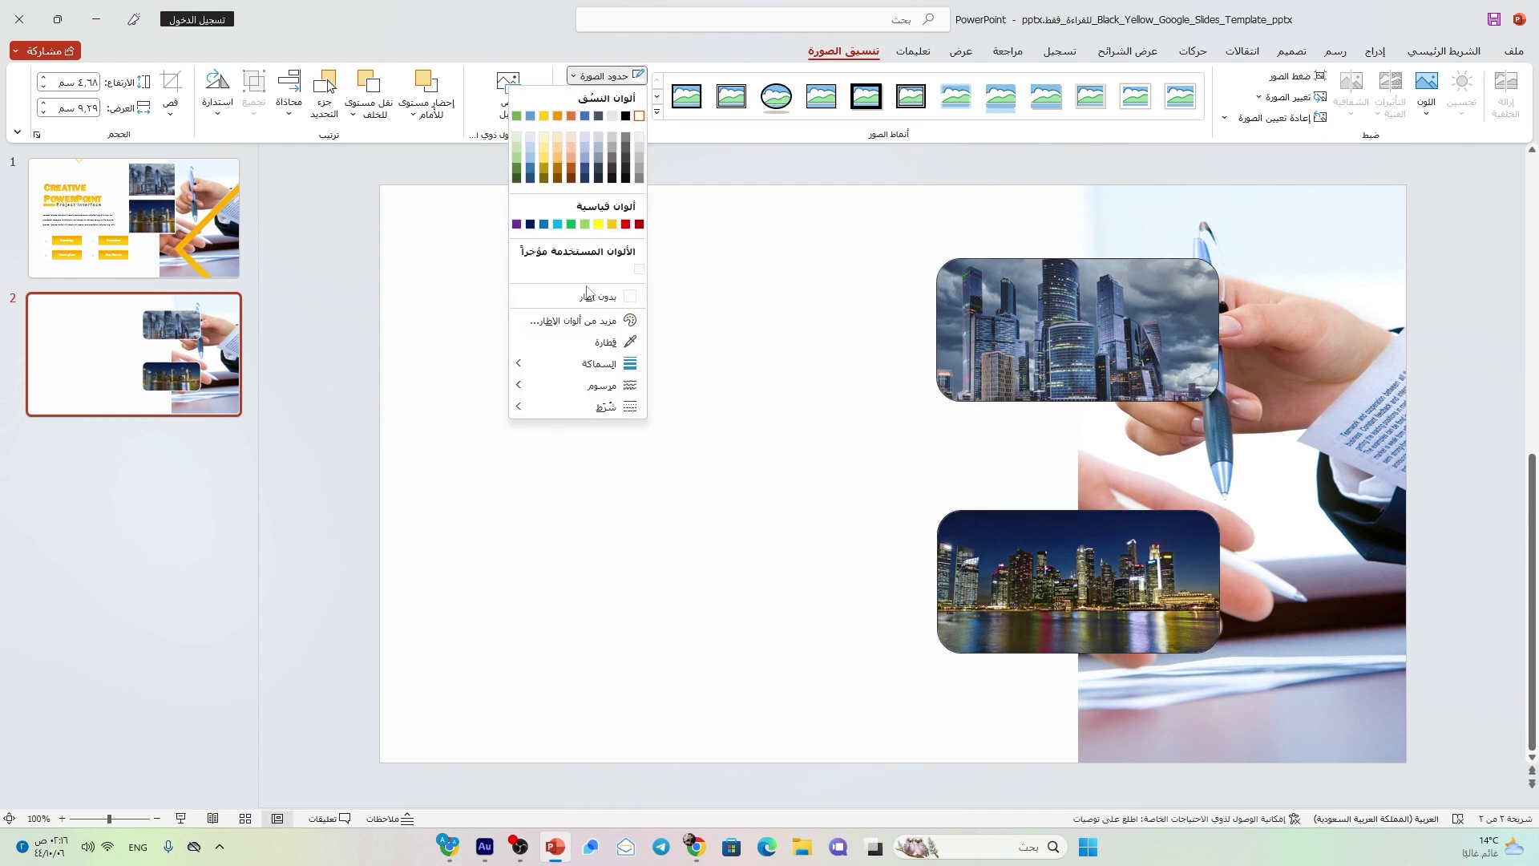
pyautogui.moveTo(589, 363)
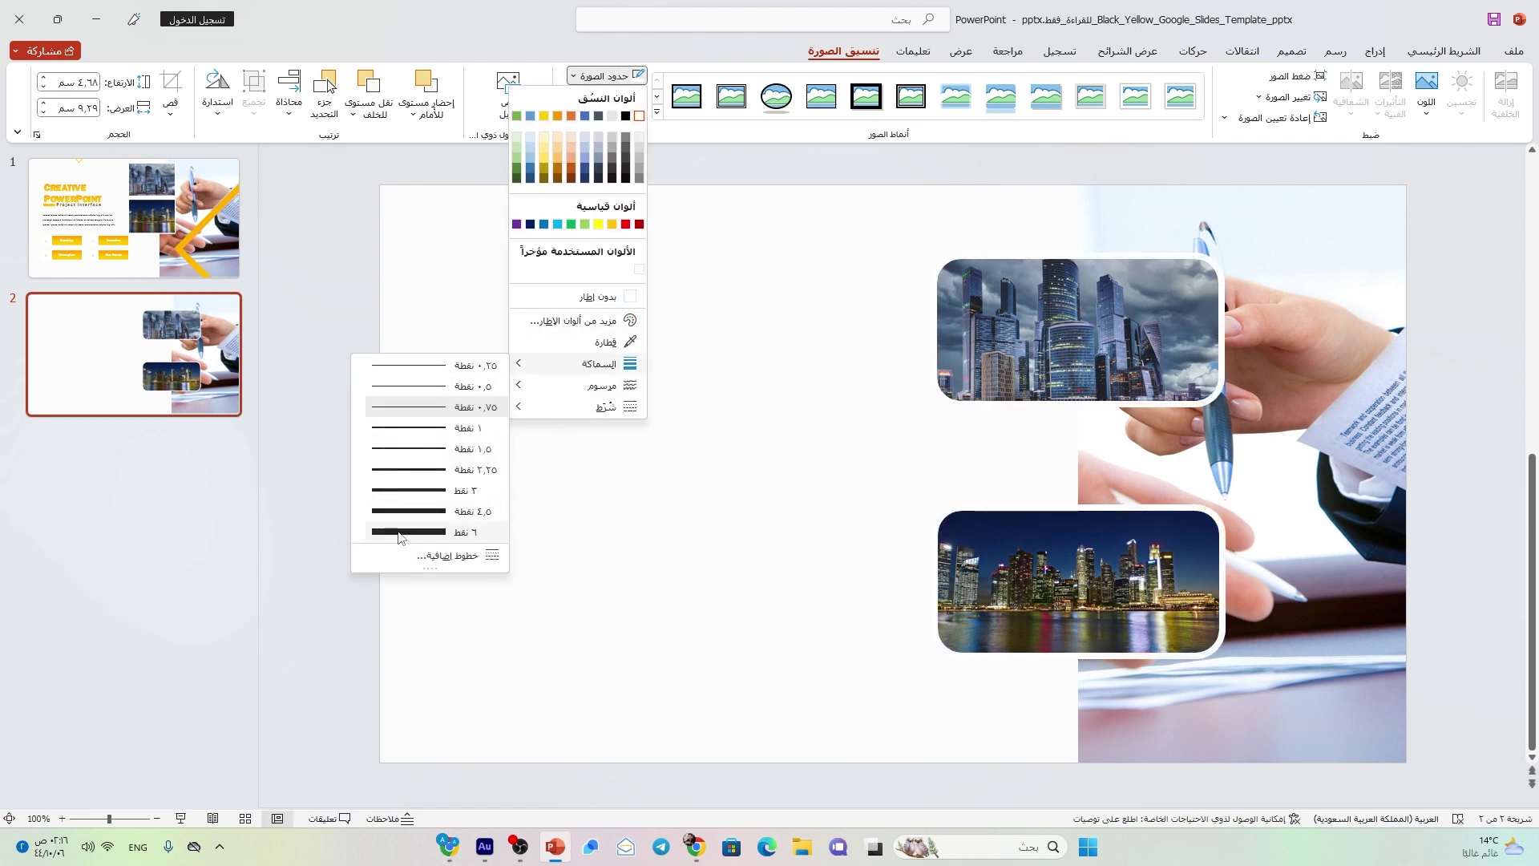
pyautogui.click(401, 533)
# Apply an outer shadow to both photos, about 46% transparency with more blur
pyautogui.rightClick(1060, 328)
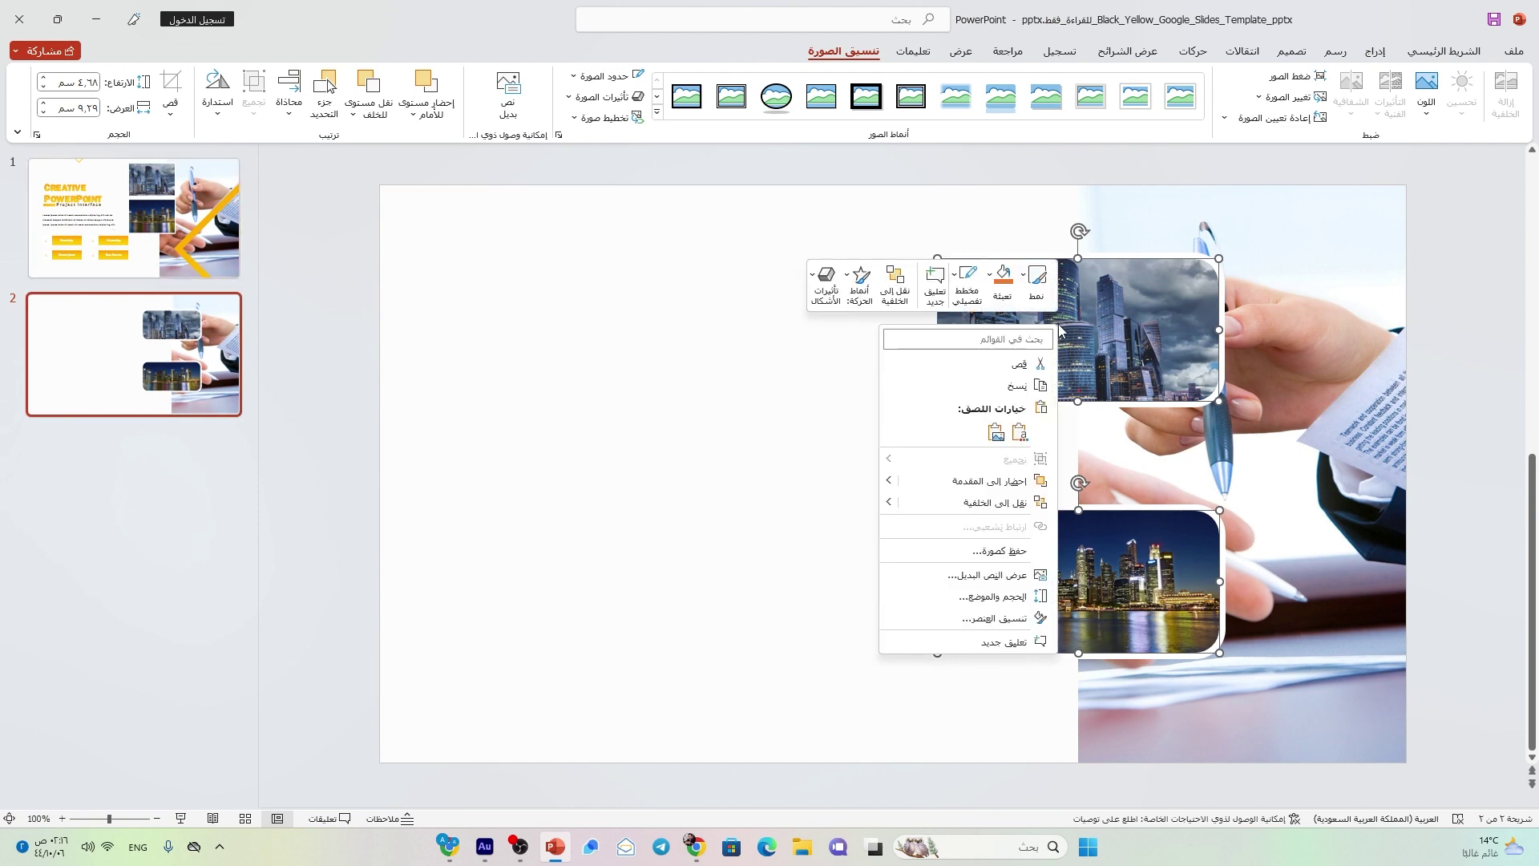
pyautogui.click(994, 618)
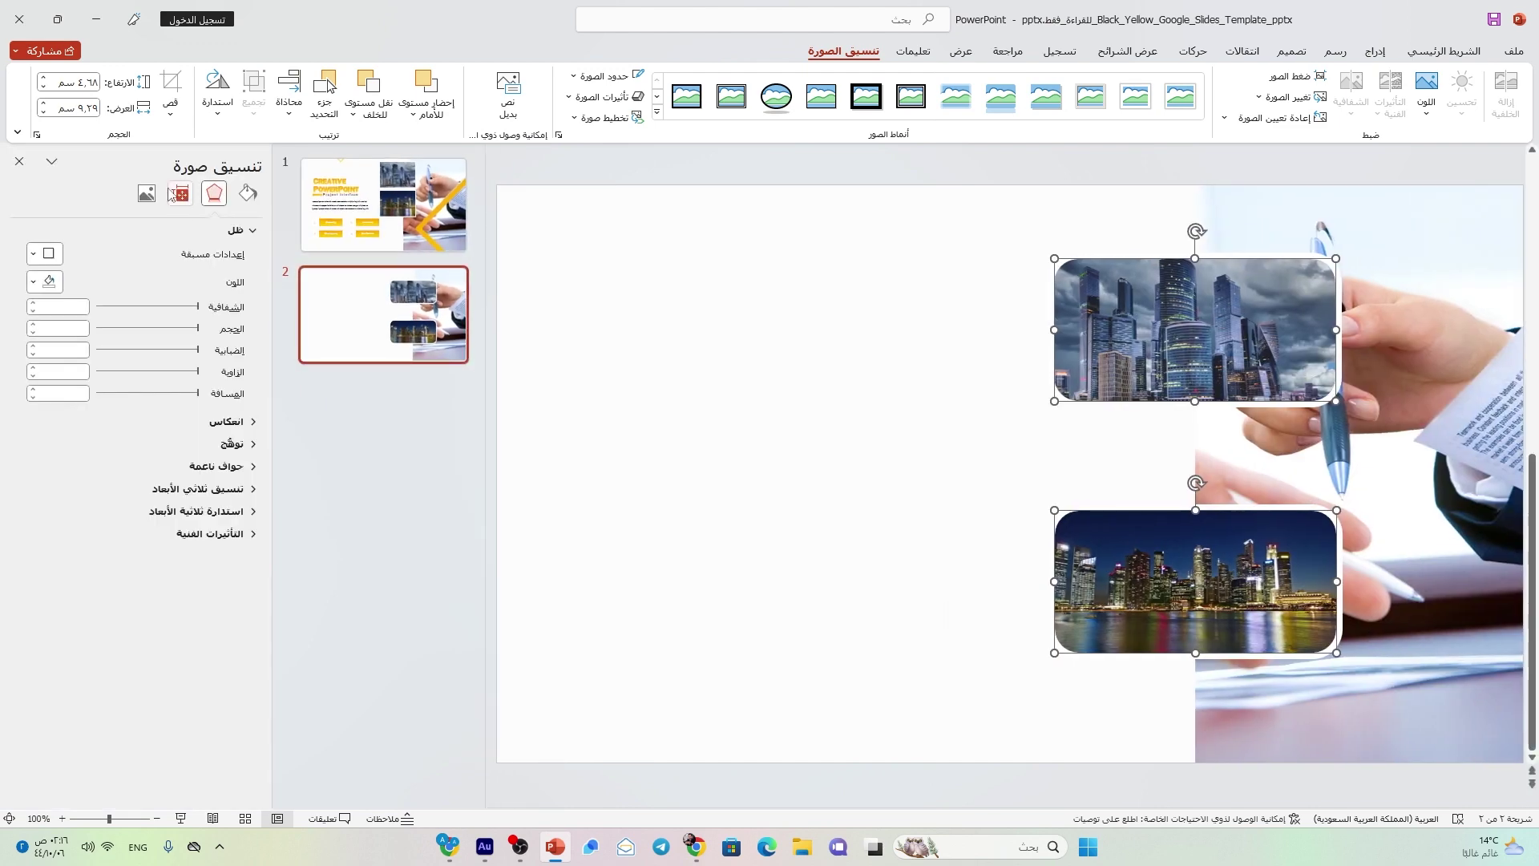
pyautogui.click(44, 253)
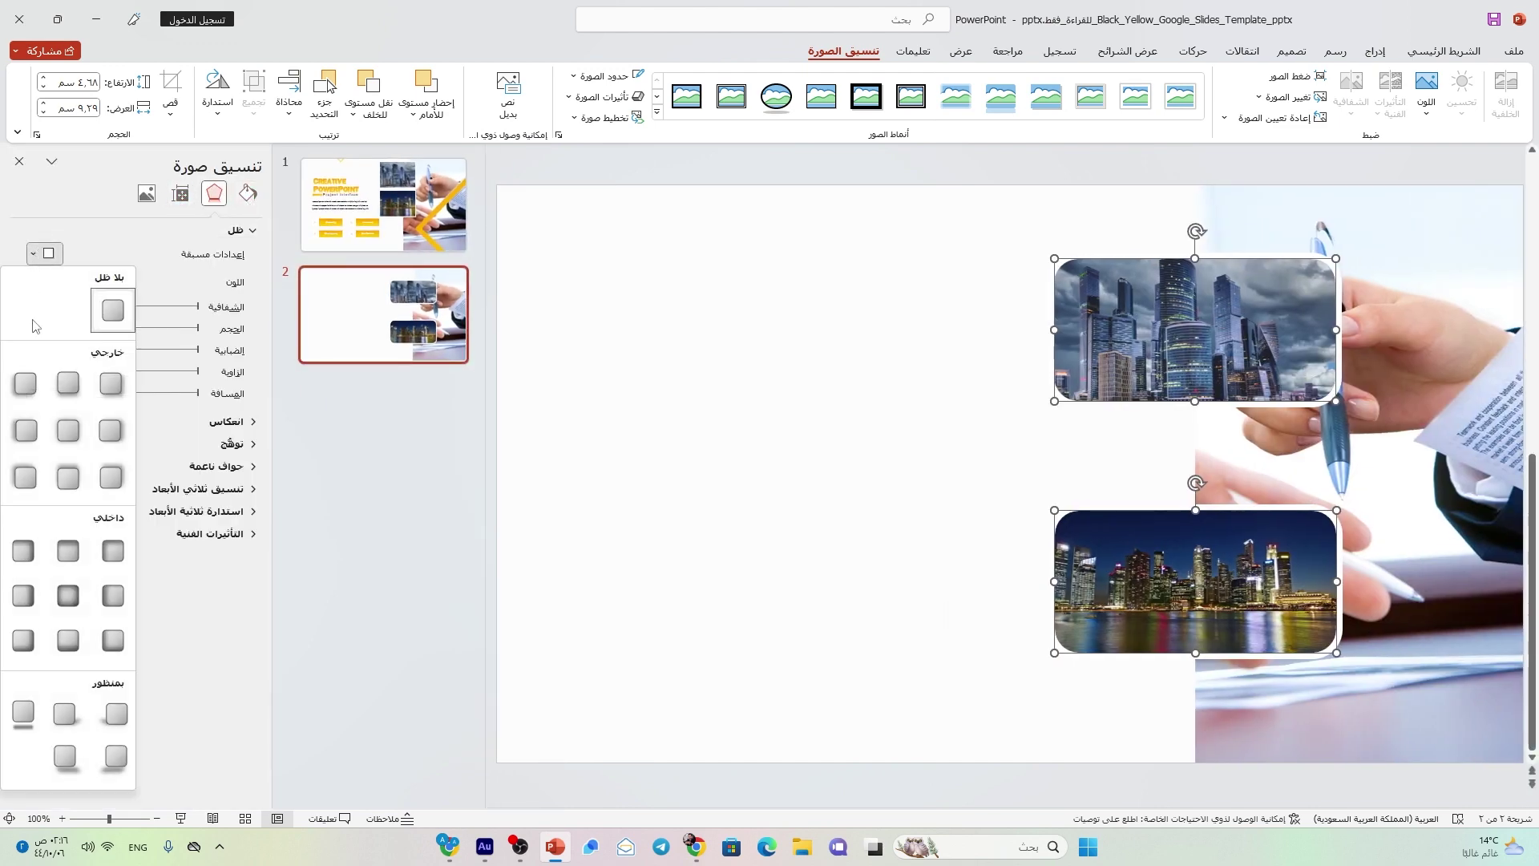
pyautogui.click(118, 391)
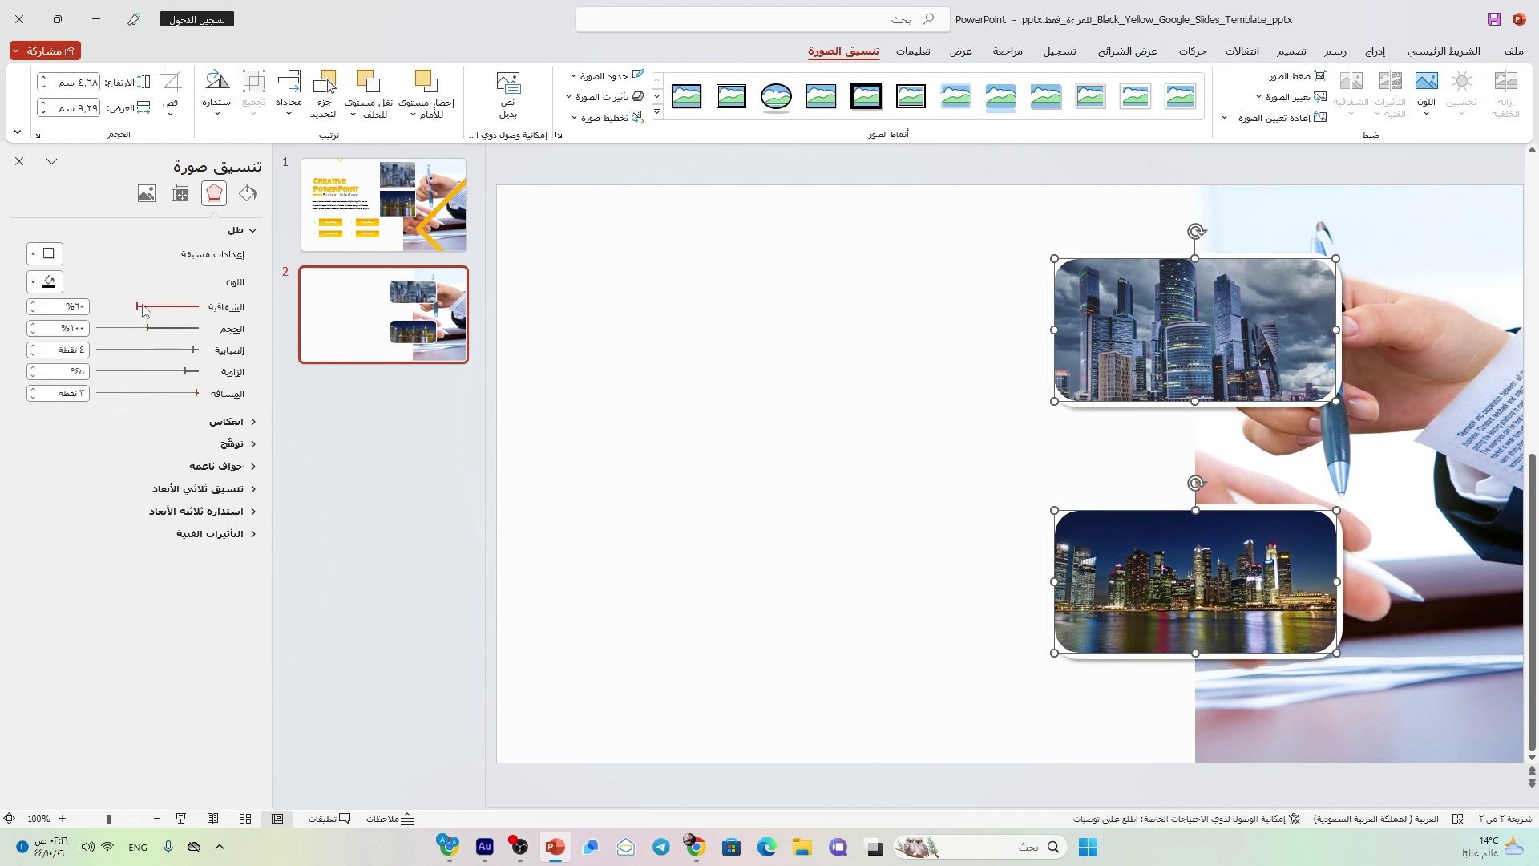
pyautogui.moveTo(137, 306); pyautogui.dragTo(151, 306)
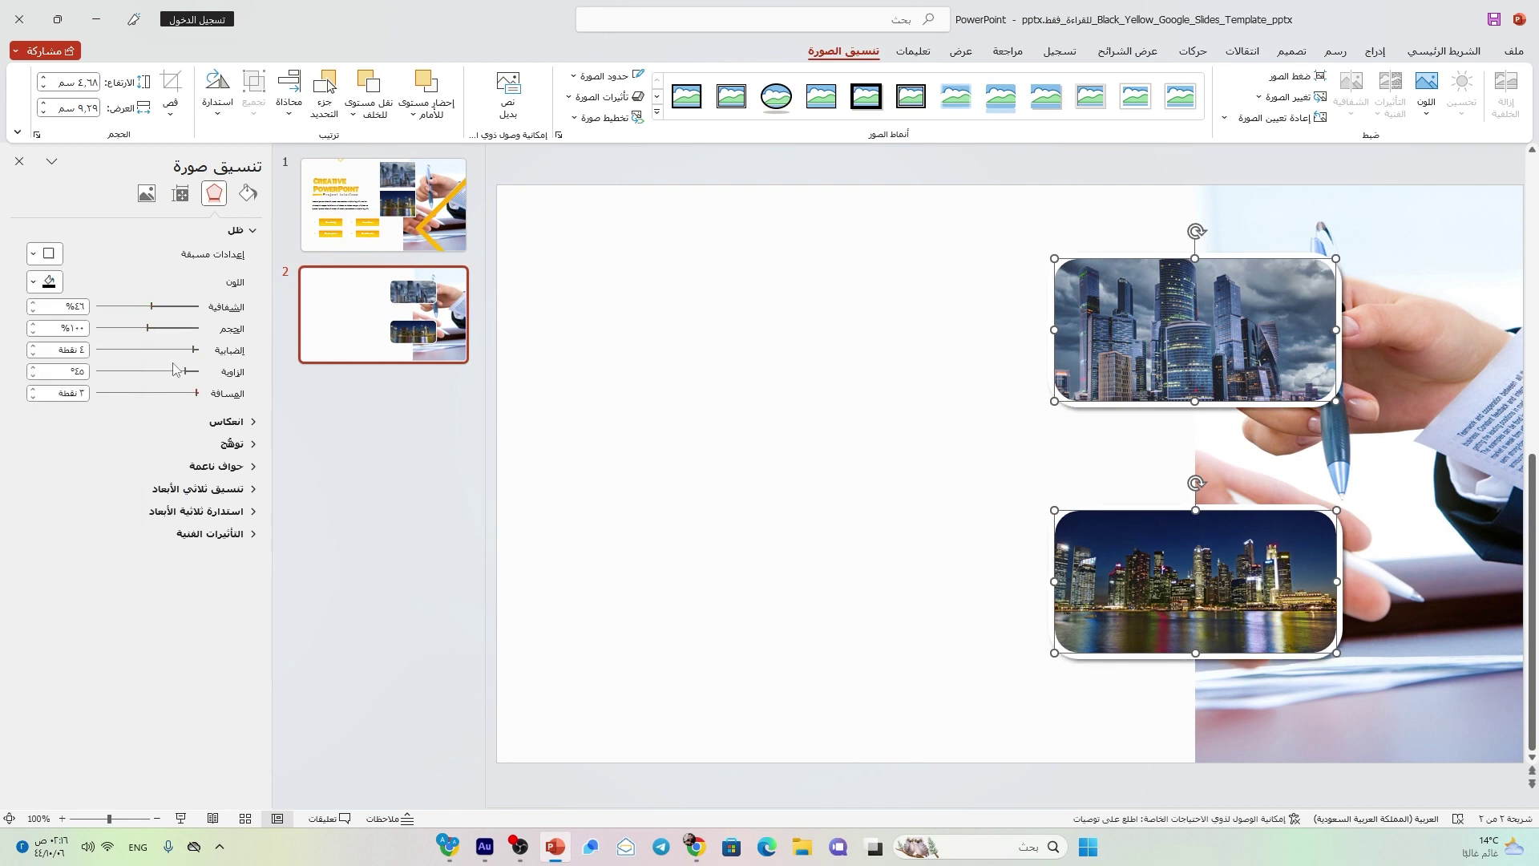
pyautogui.moveTo(198, 356); pyautogui.dragTo(187, 355)
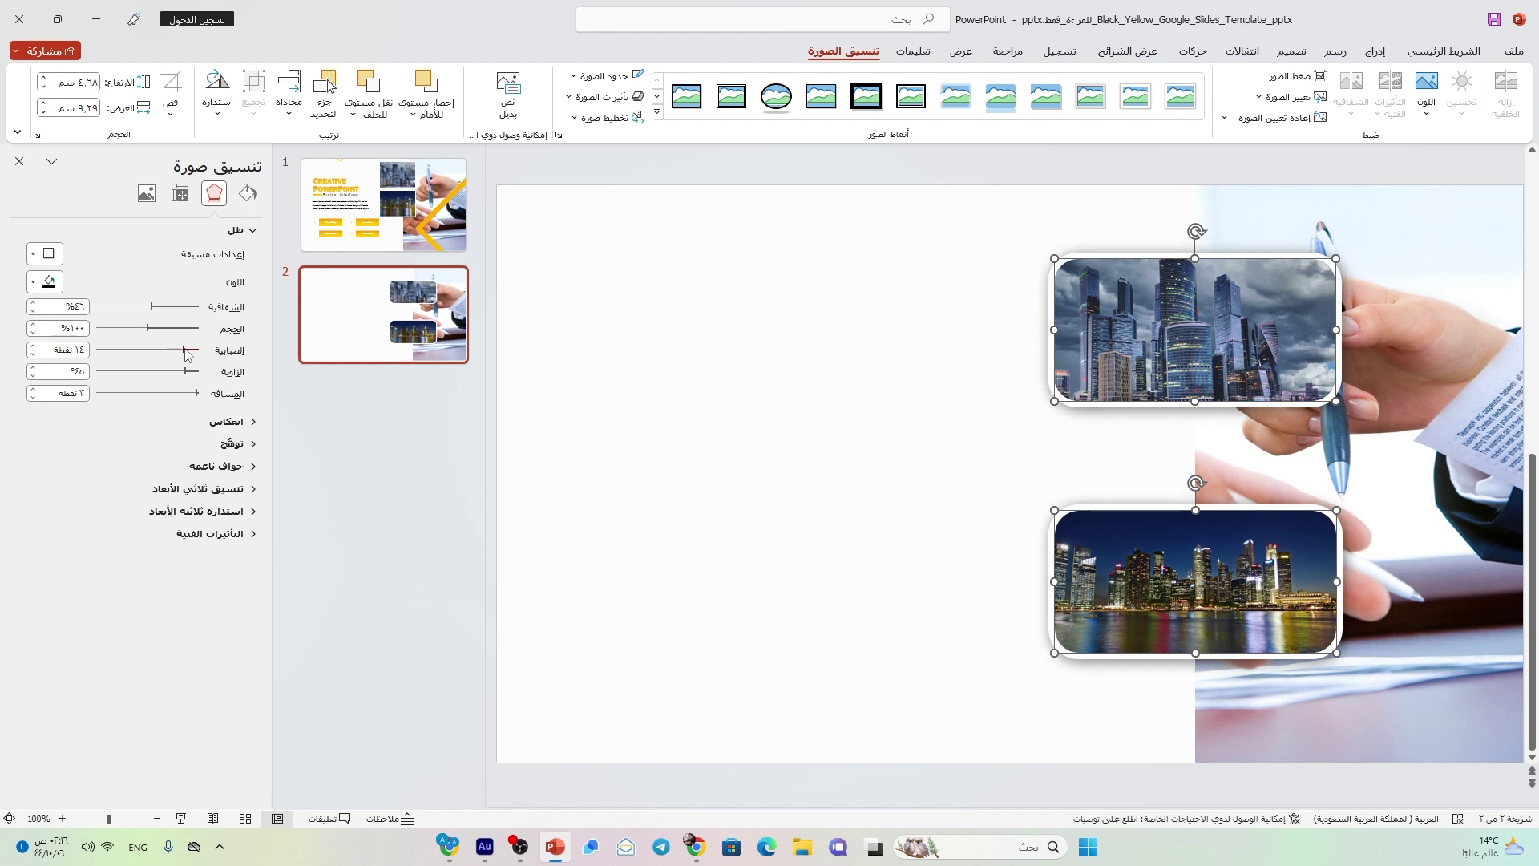
# Deselect the photos and bring up slide 1
pyautogui.click(887, 354)
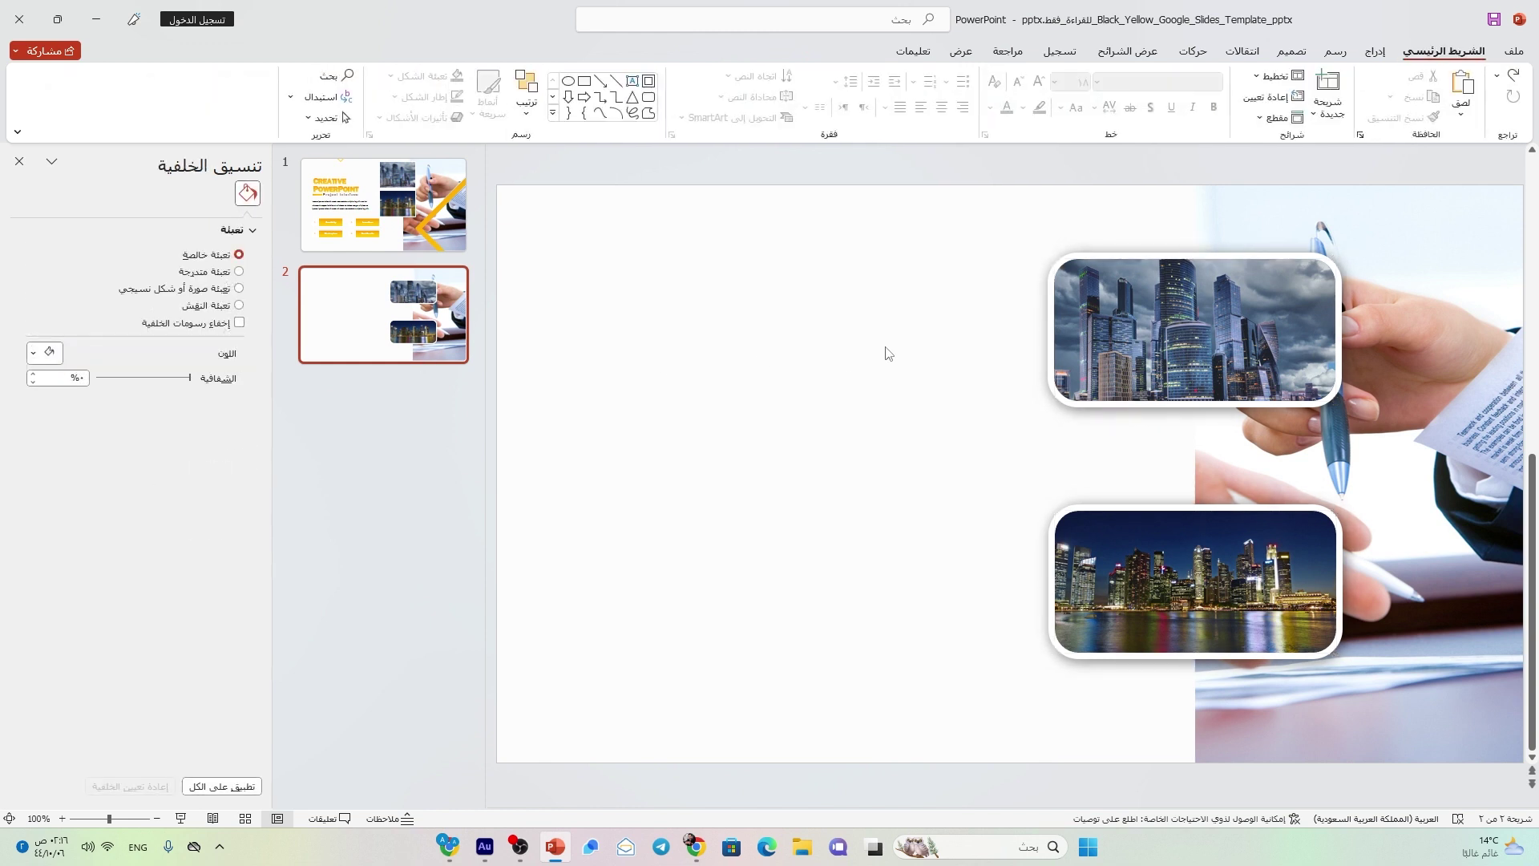
pyautogui.scroll(-3, 887, 353)
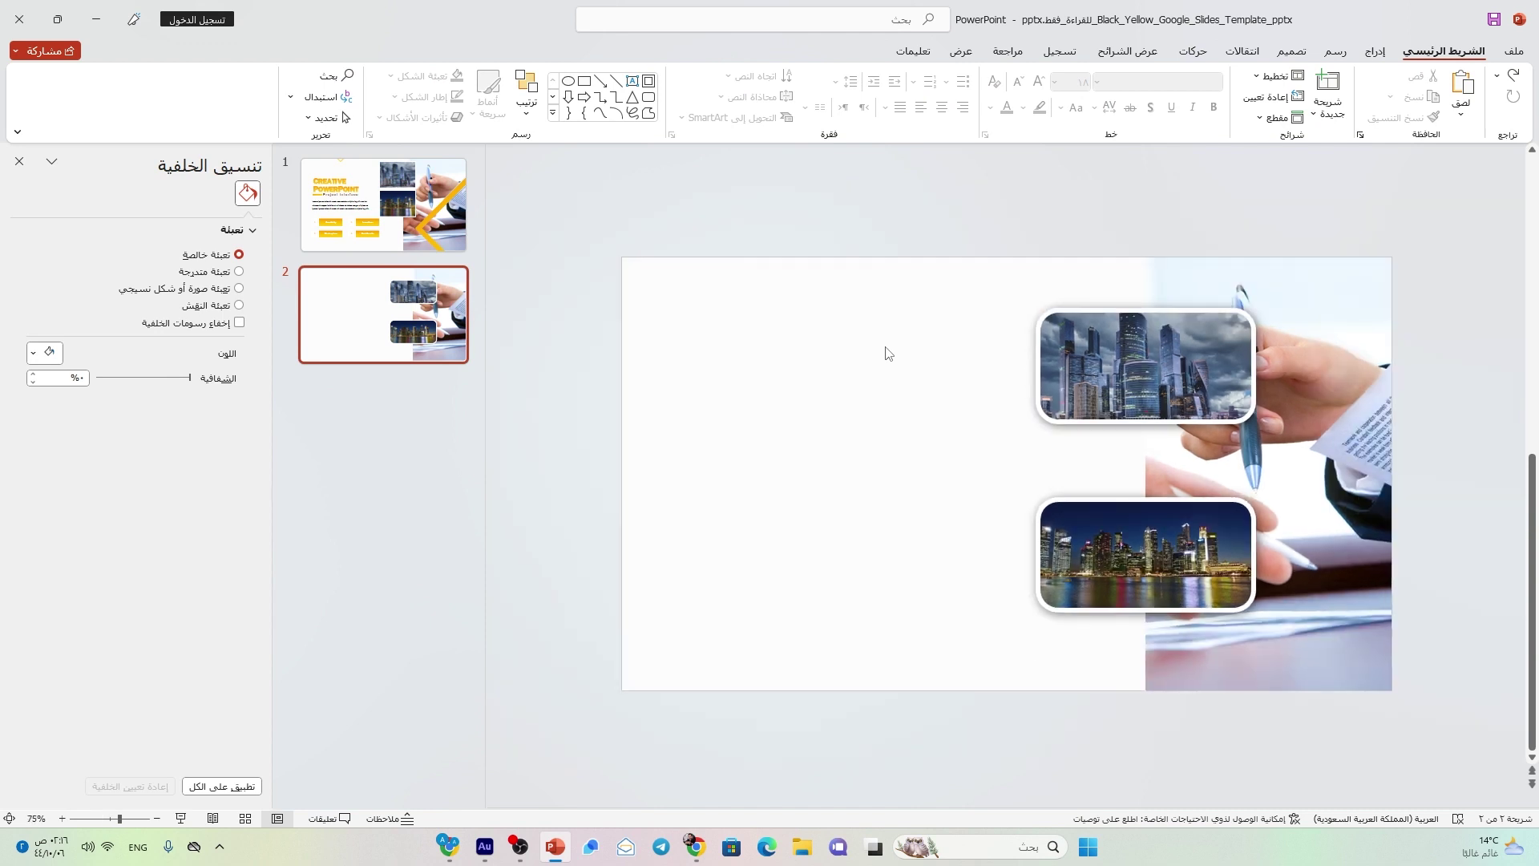
pyautogui.scroll(1, 887, 353)
pyautogui.scroll(-1, 887, 353)
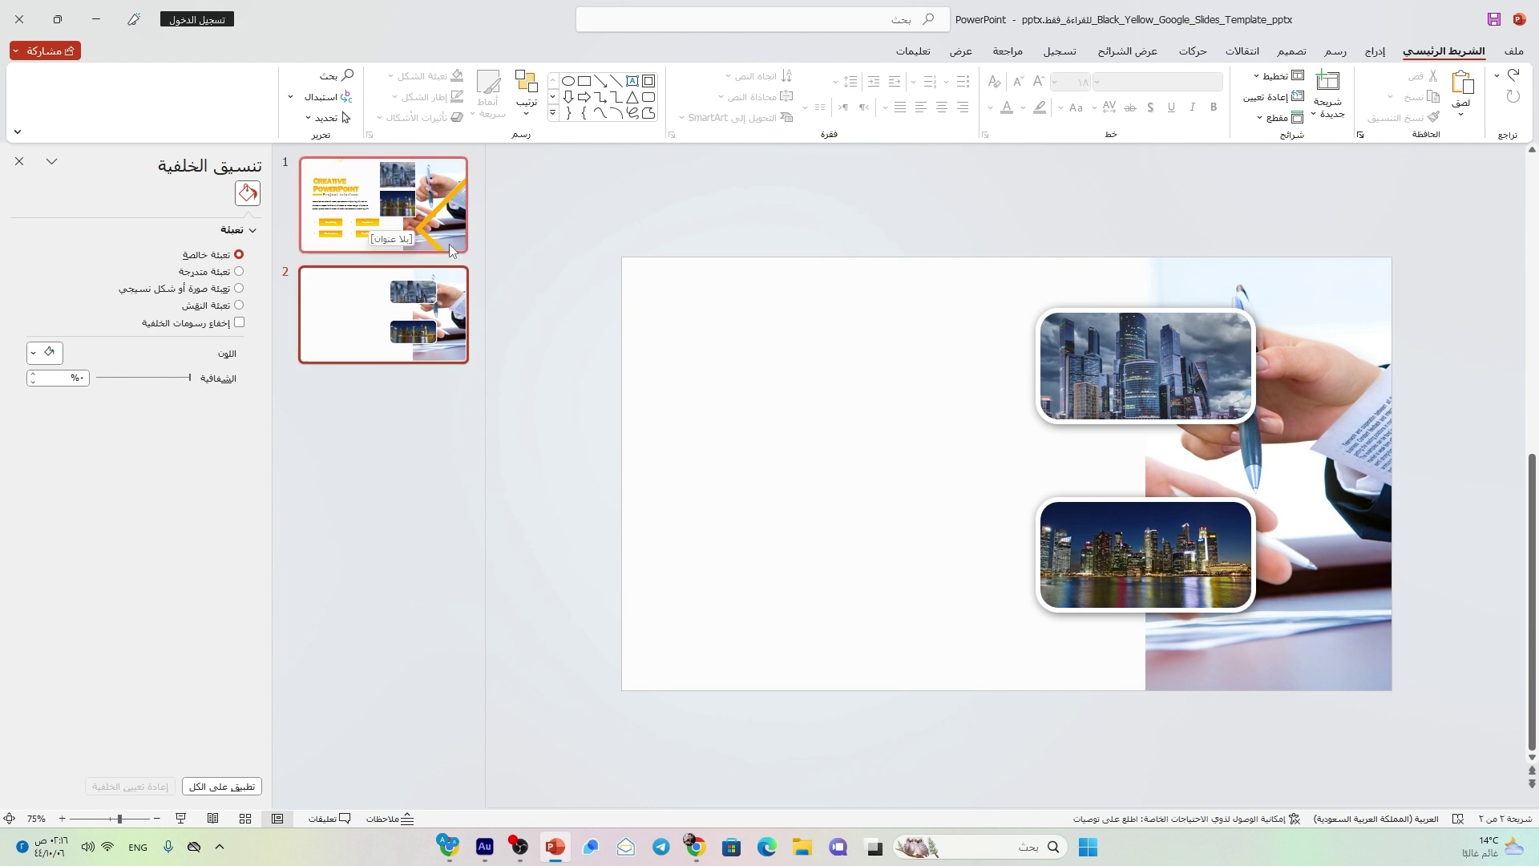
pyautogui.click(398, 230)
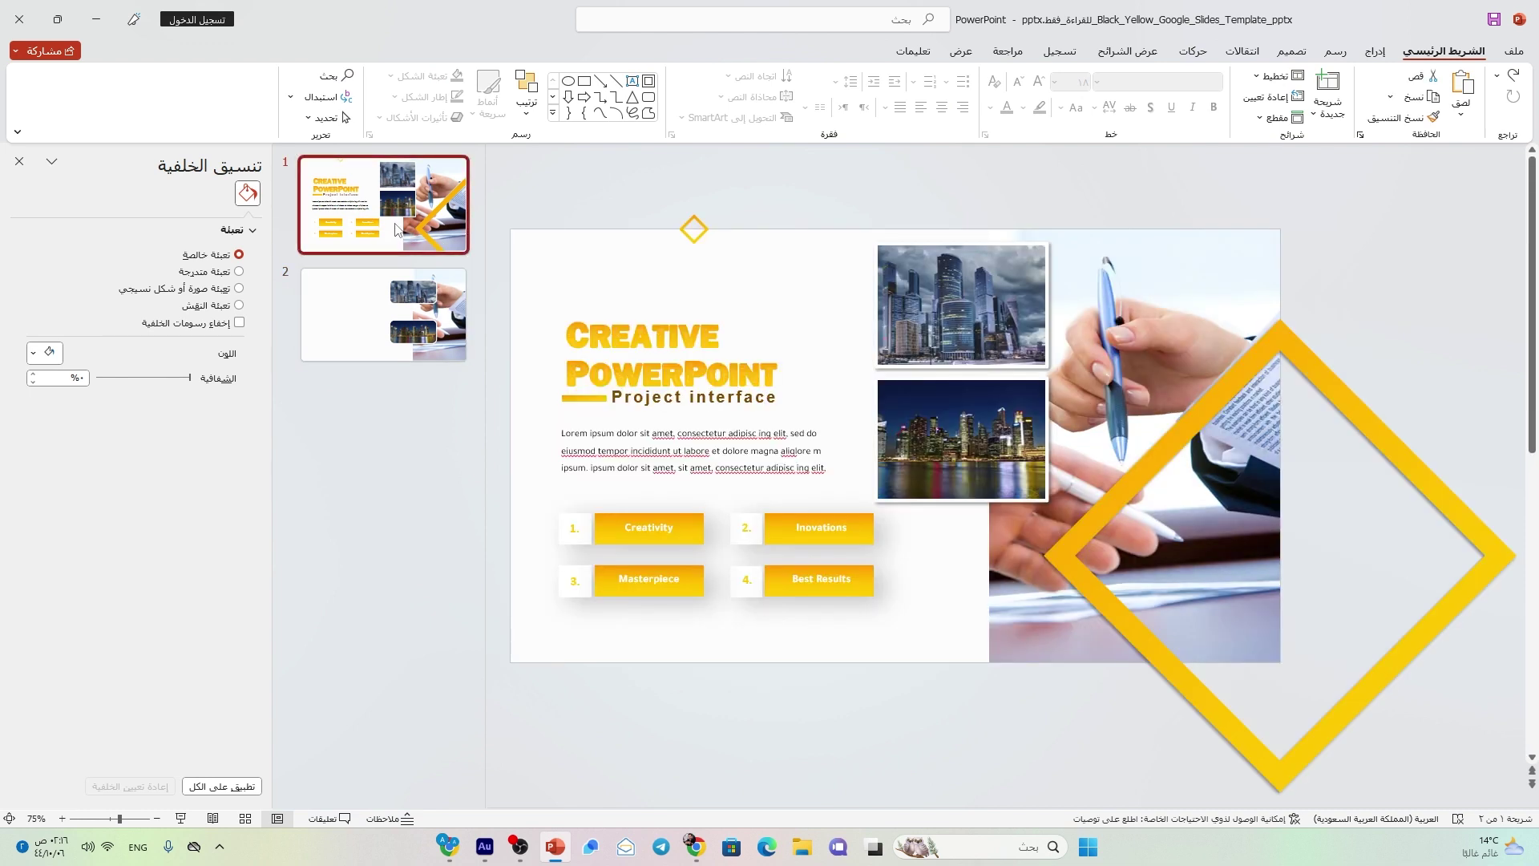
# Select the CREATIVE POWERPOINT title and lorem ipsum paragraph boxes together on slide 1
pyautogui.click(711, 330)
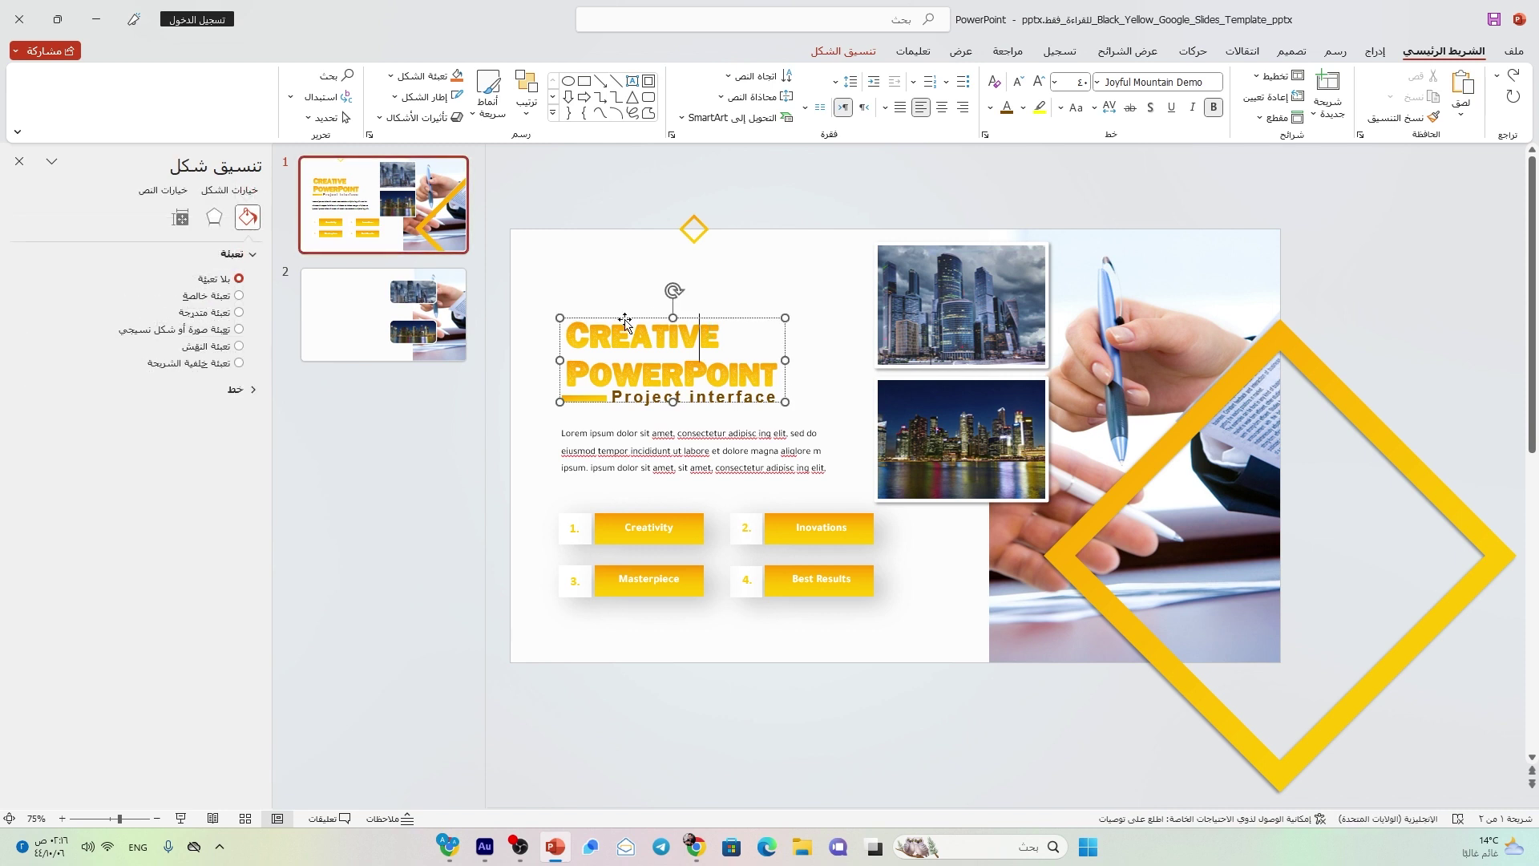
pyautogui.moveTo(597, 337); pyautogui.dragTo(706, 373)
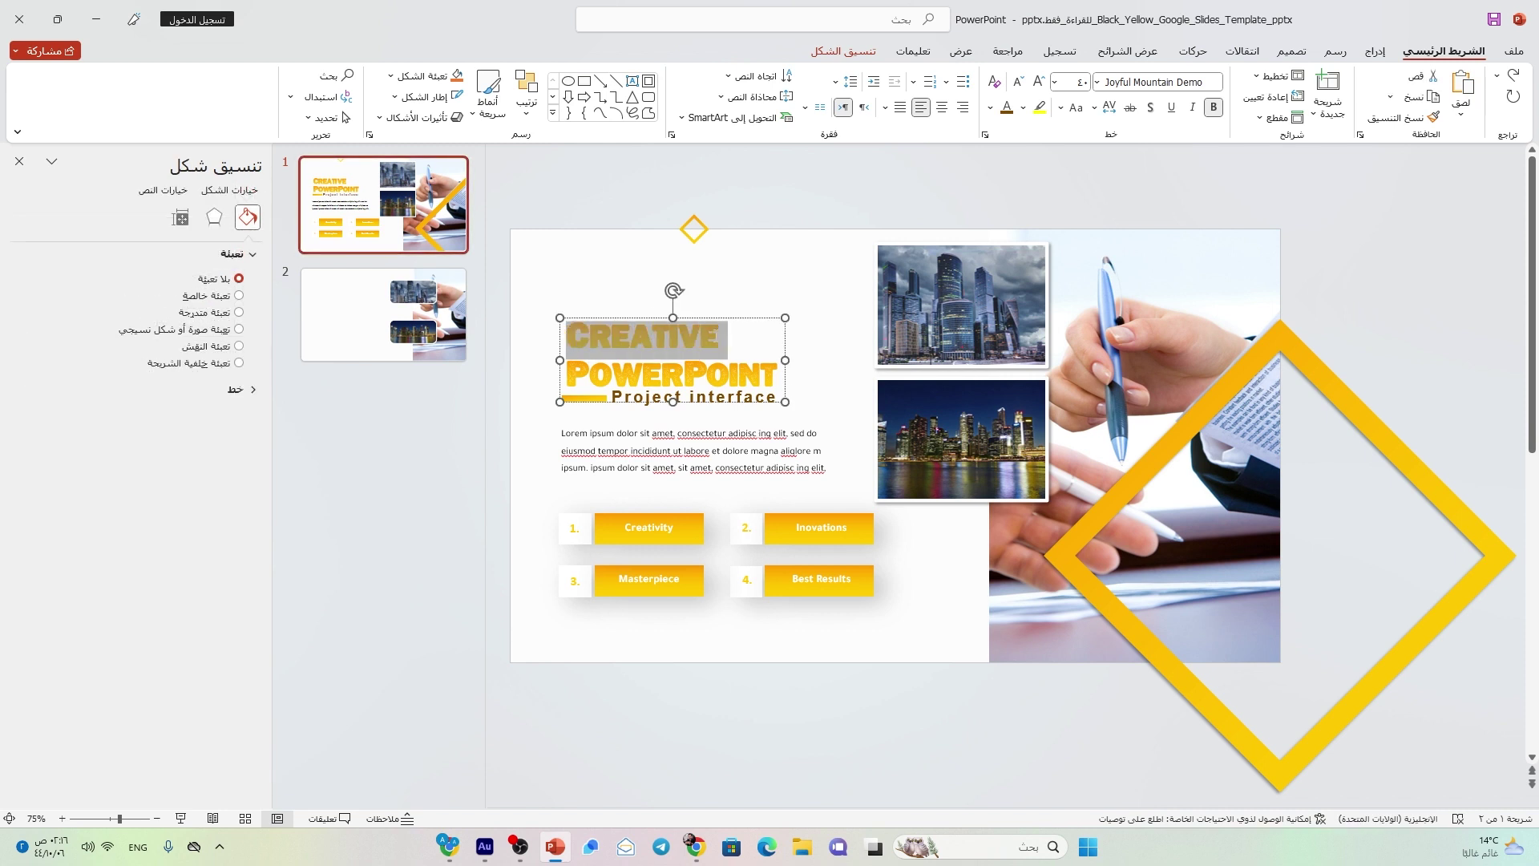
pyautogui.click(682, 371)
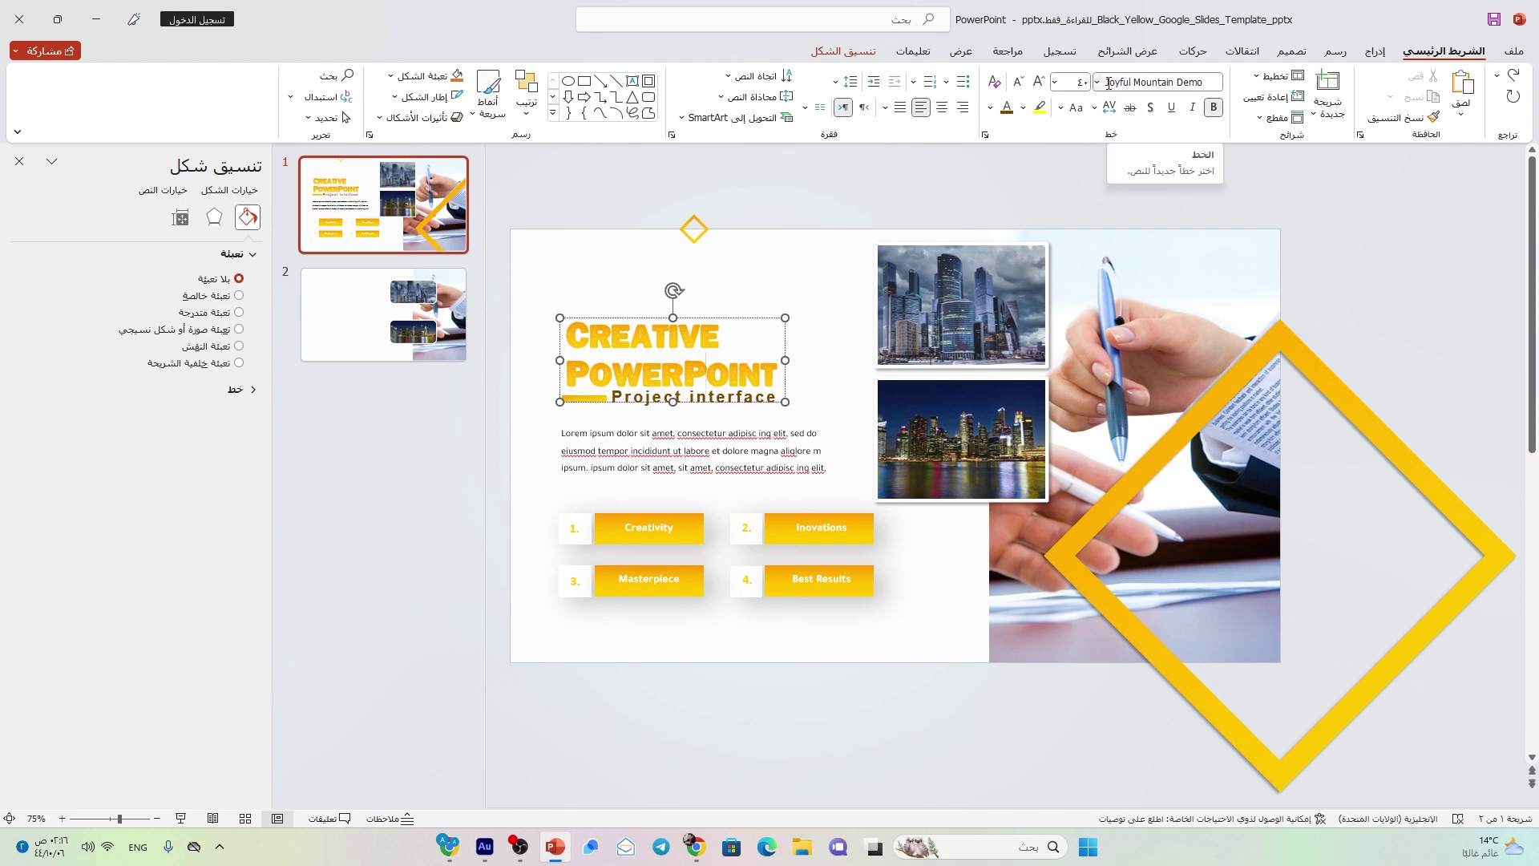
pyautogui.press('Escape')
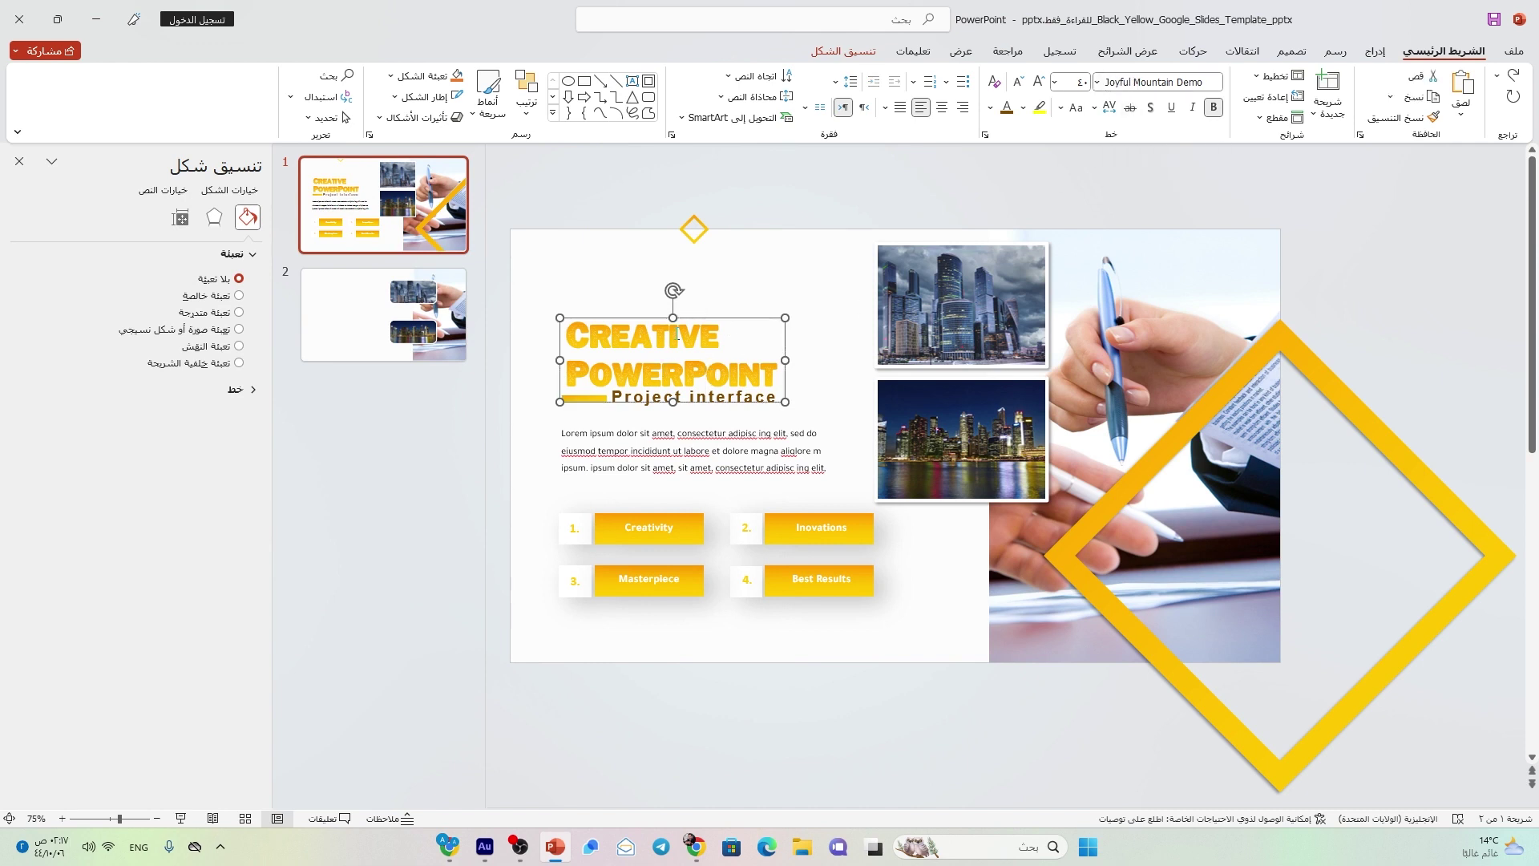
pyautogui.click(573, 305)
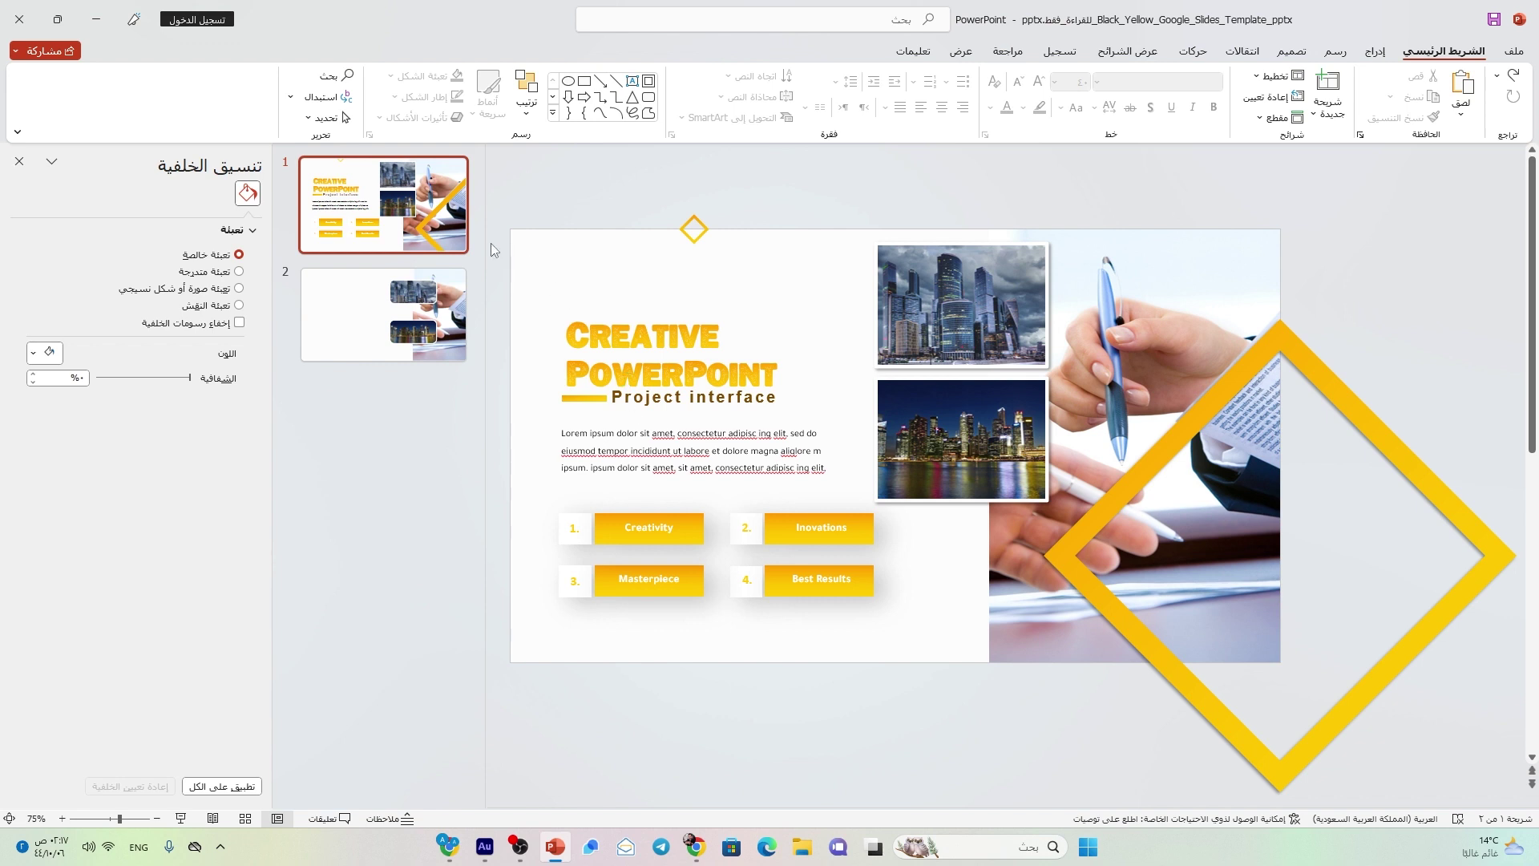
pyautogui.moveTo(490, 243); pyautogui.dragTo(922, 526)
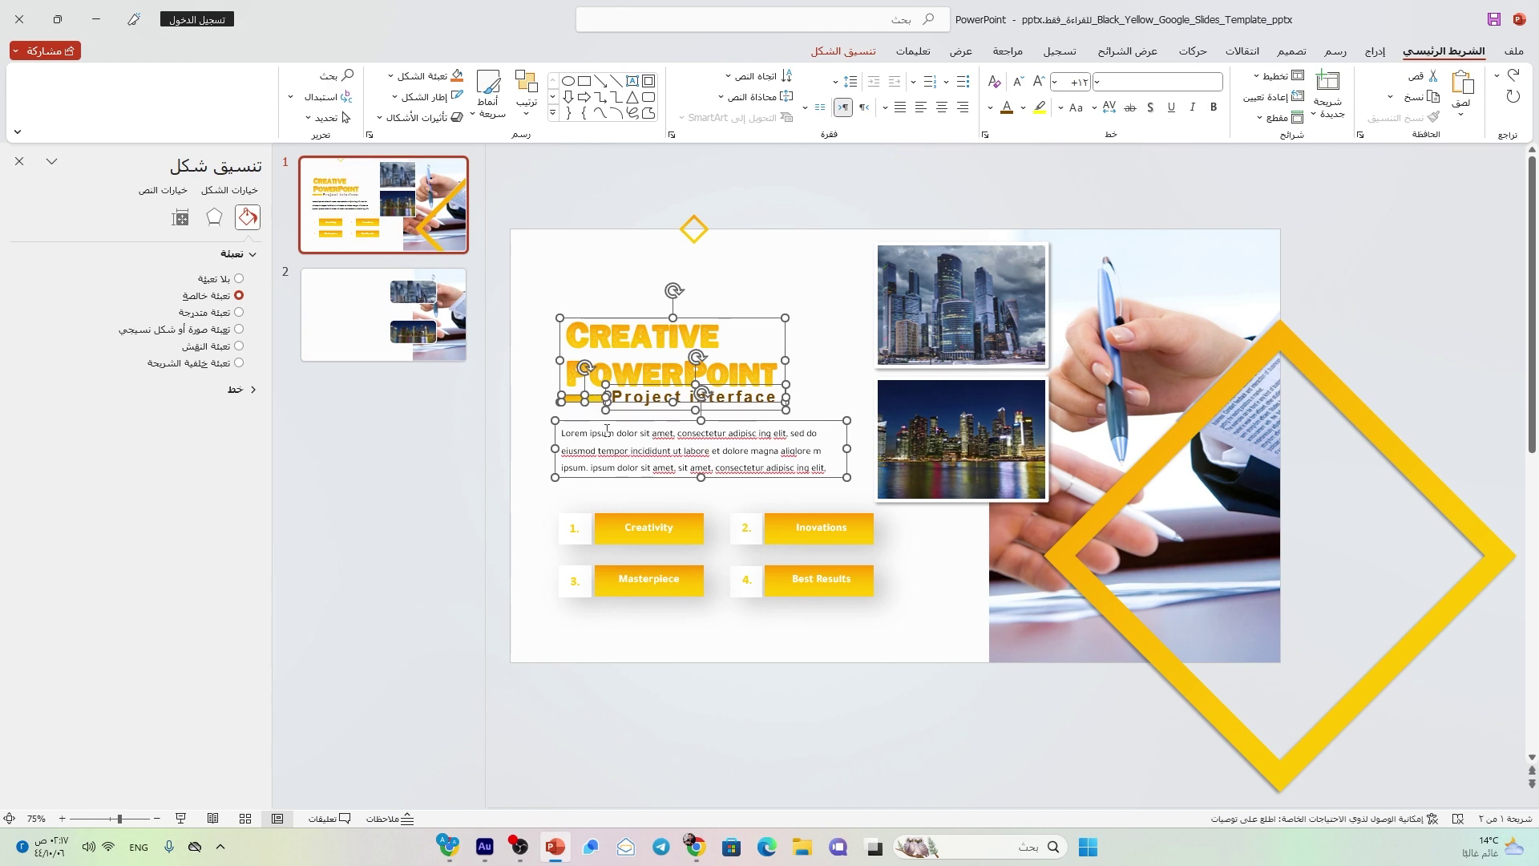
# Paste the title and paragraph onto slide 2, then copy over the four numbered yellow buttons
pyautogui.click(367, 318)
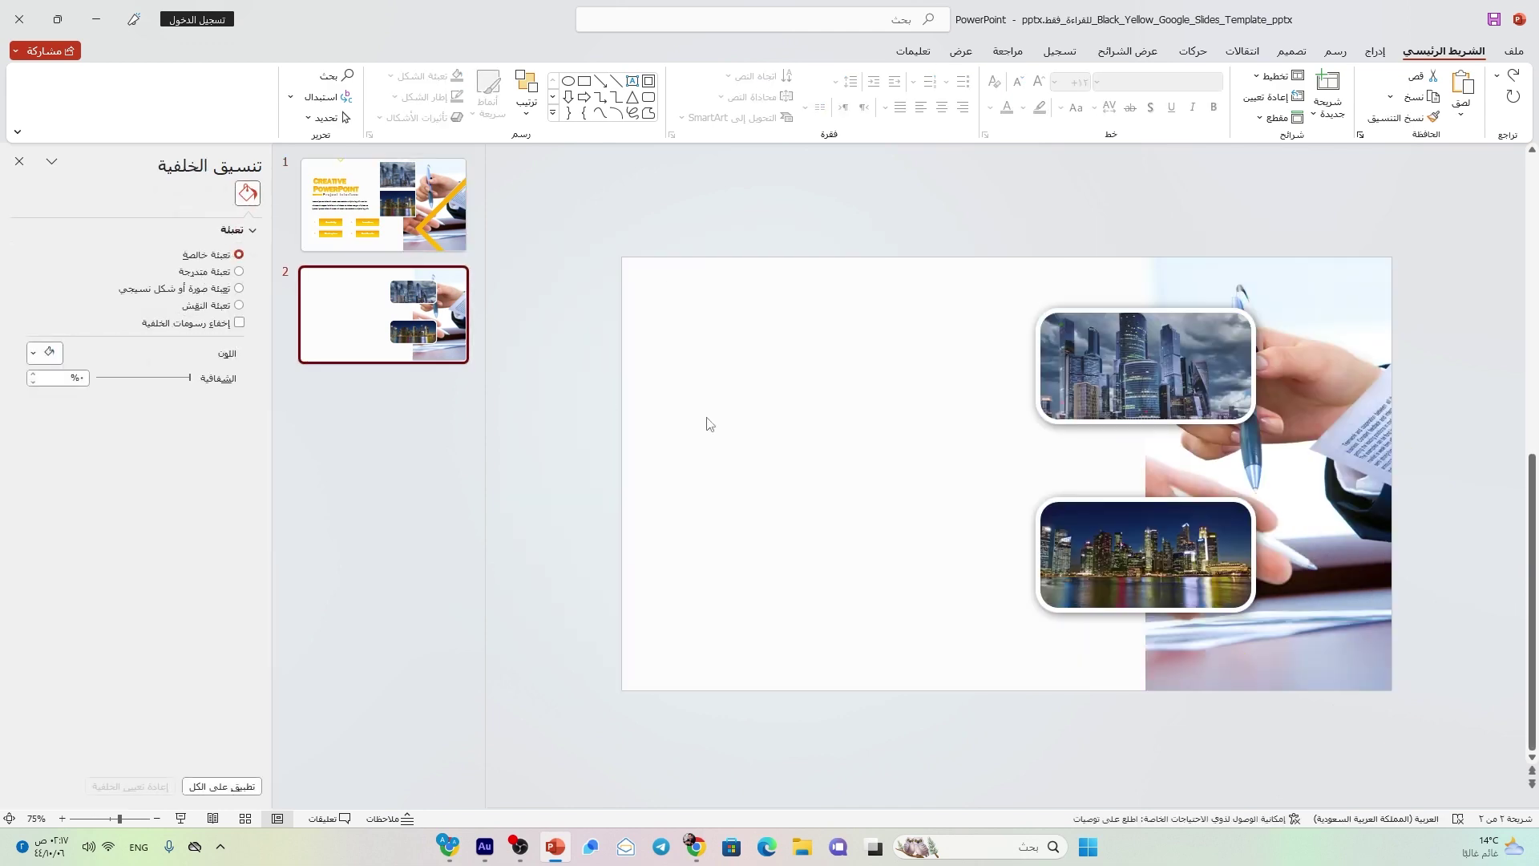
pyautogui.hotkey('ctrl', 'v')
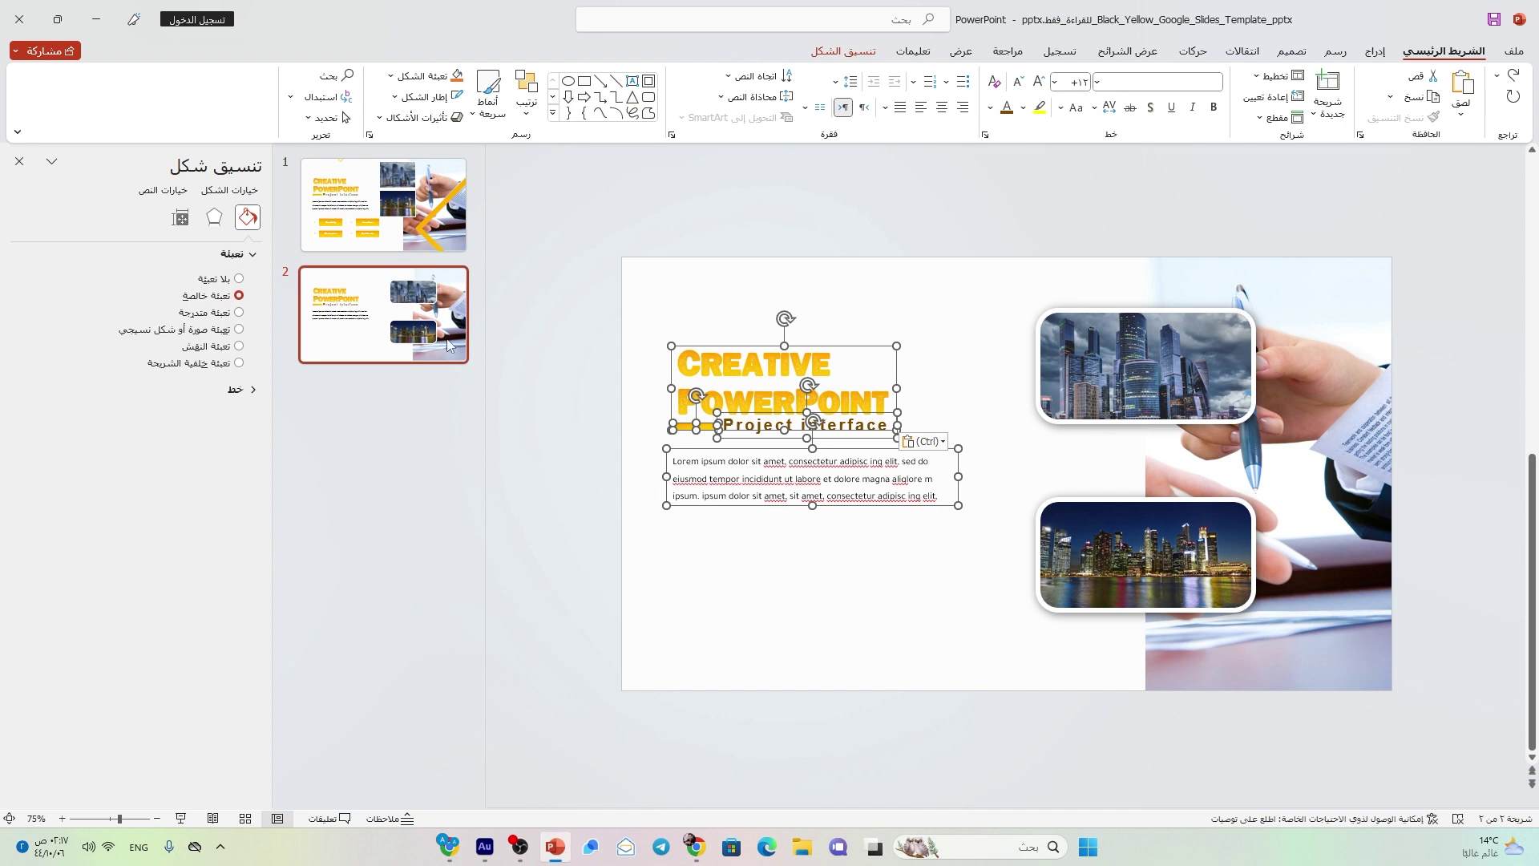
pyautogui.press('pageup')
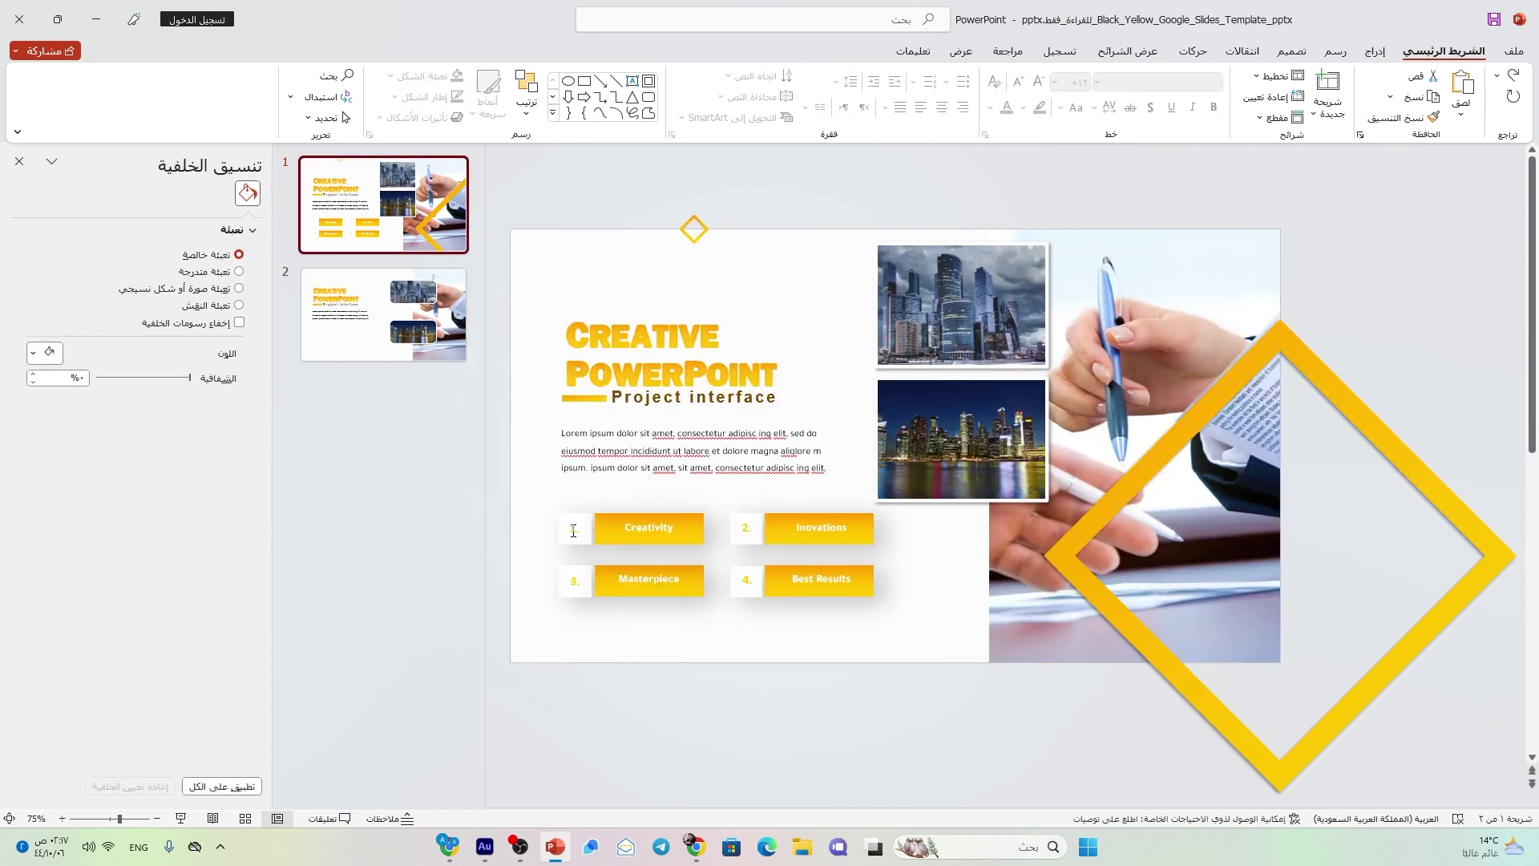
pyautogui.click(574, 530)
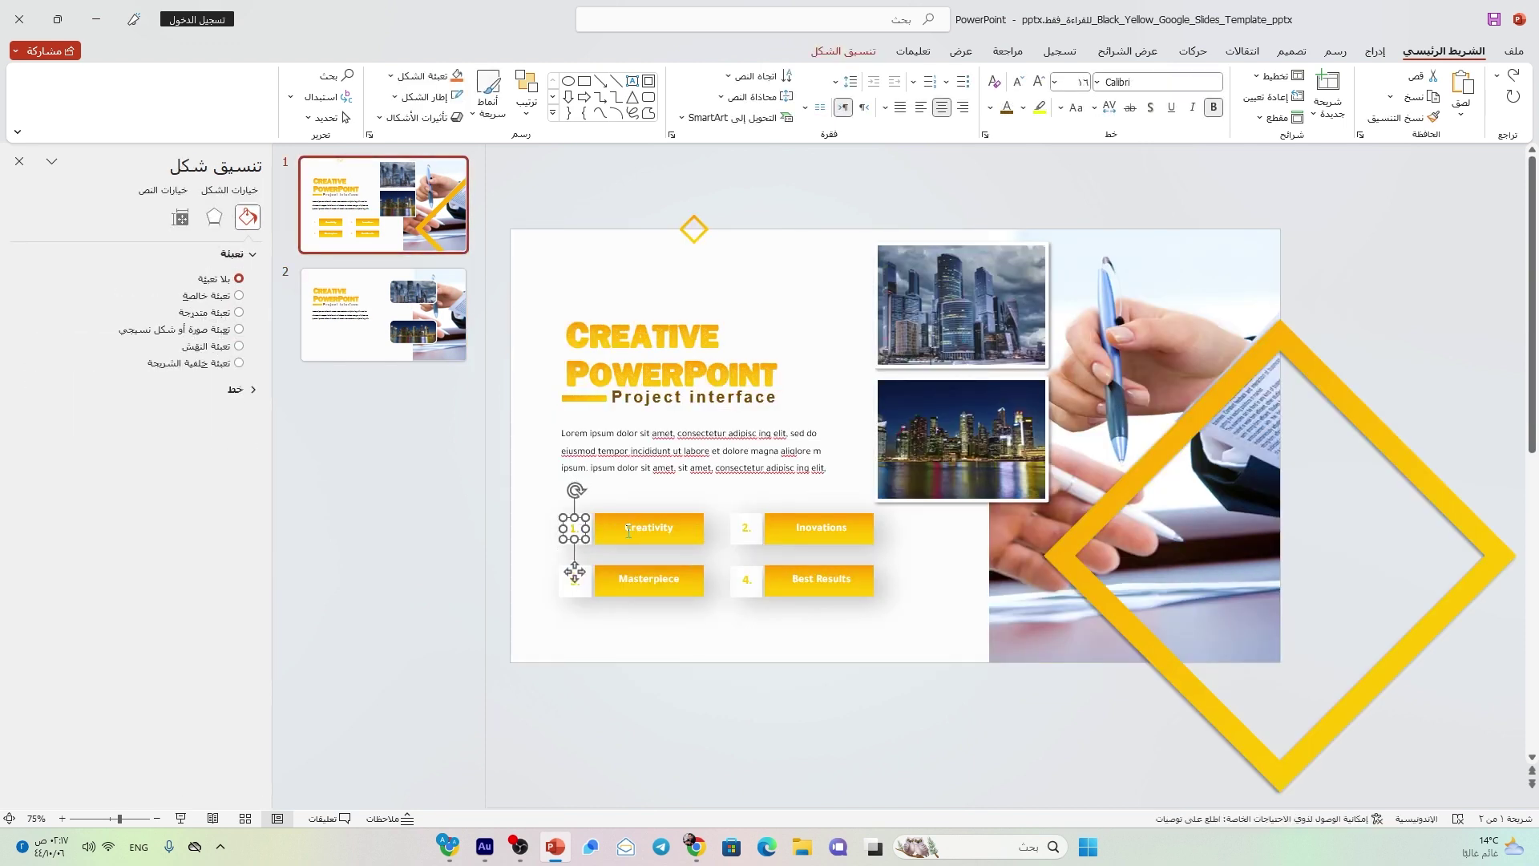
pyautogui.click(628, 531)
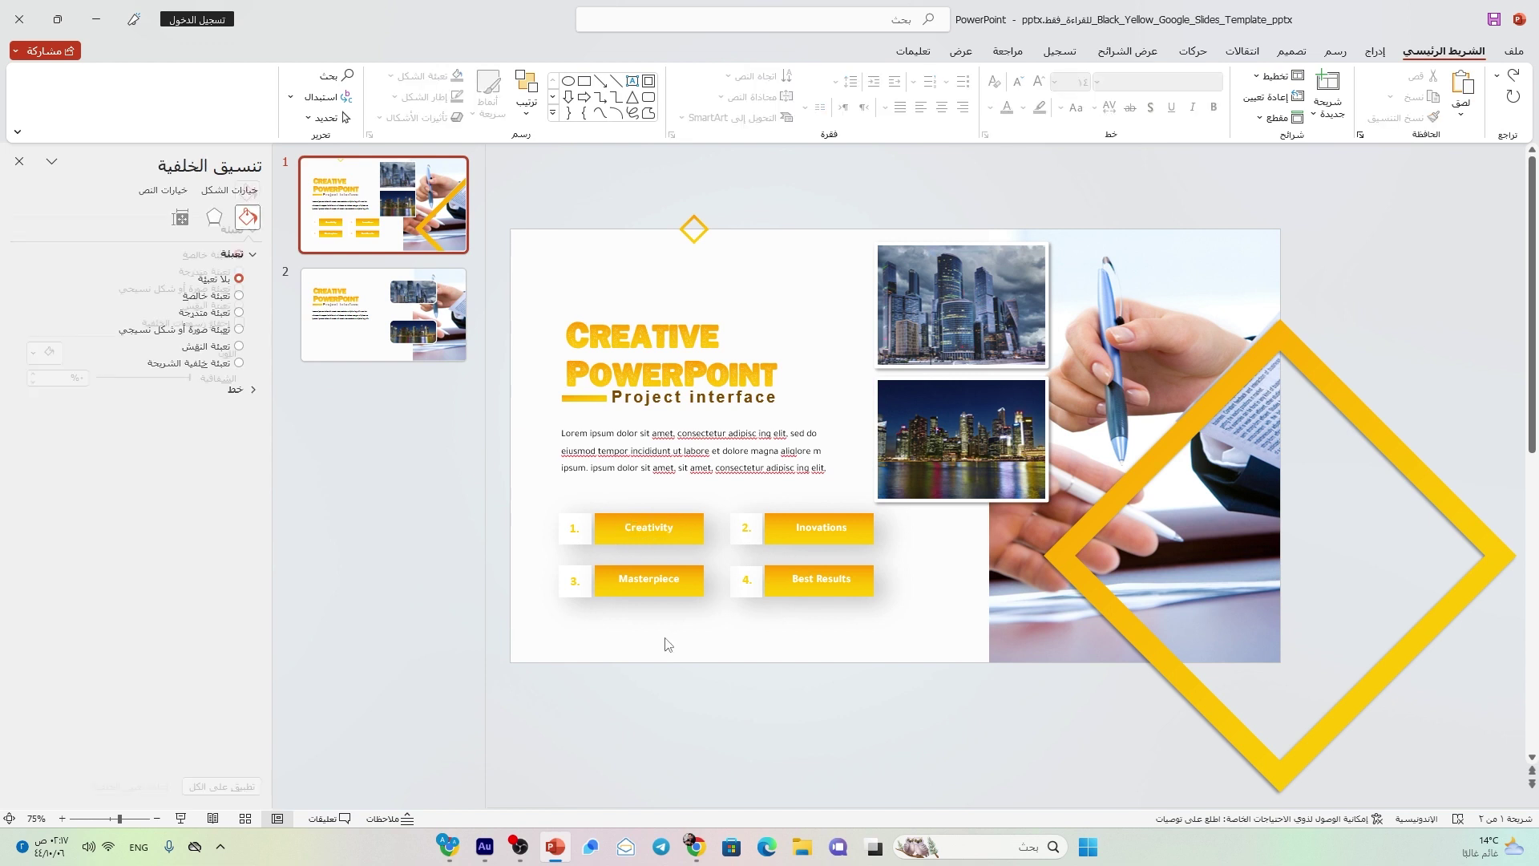
pyautogui.moveTo(489, 660); pyautogui.dragTo(1080, 464)
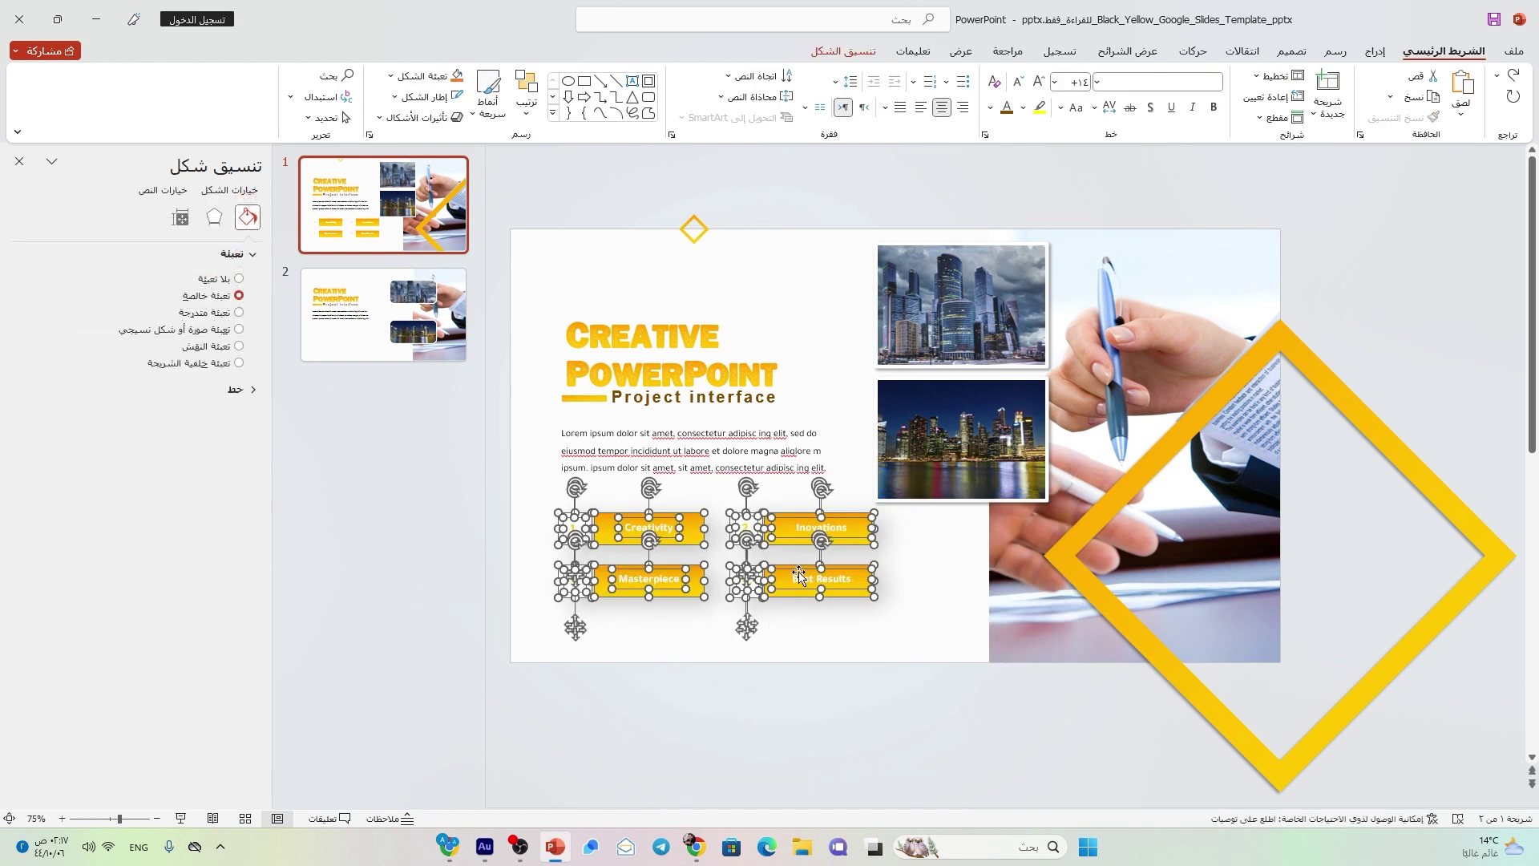
pyautogui.press('pagedown')
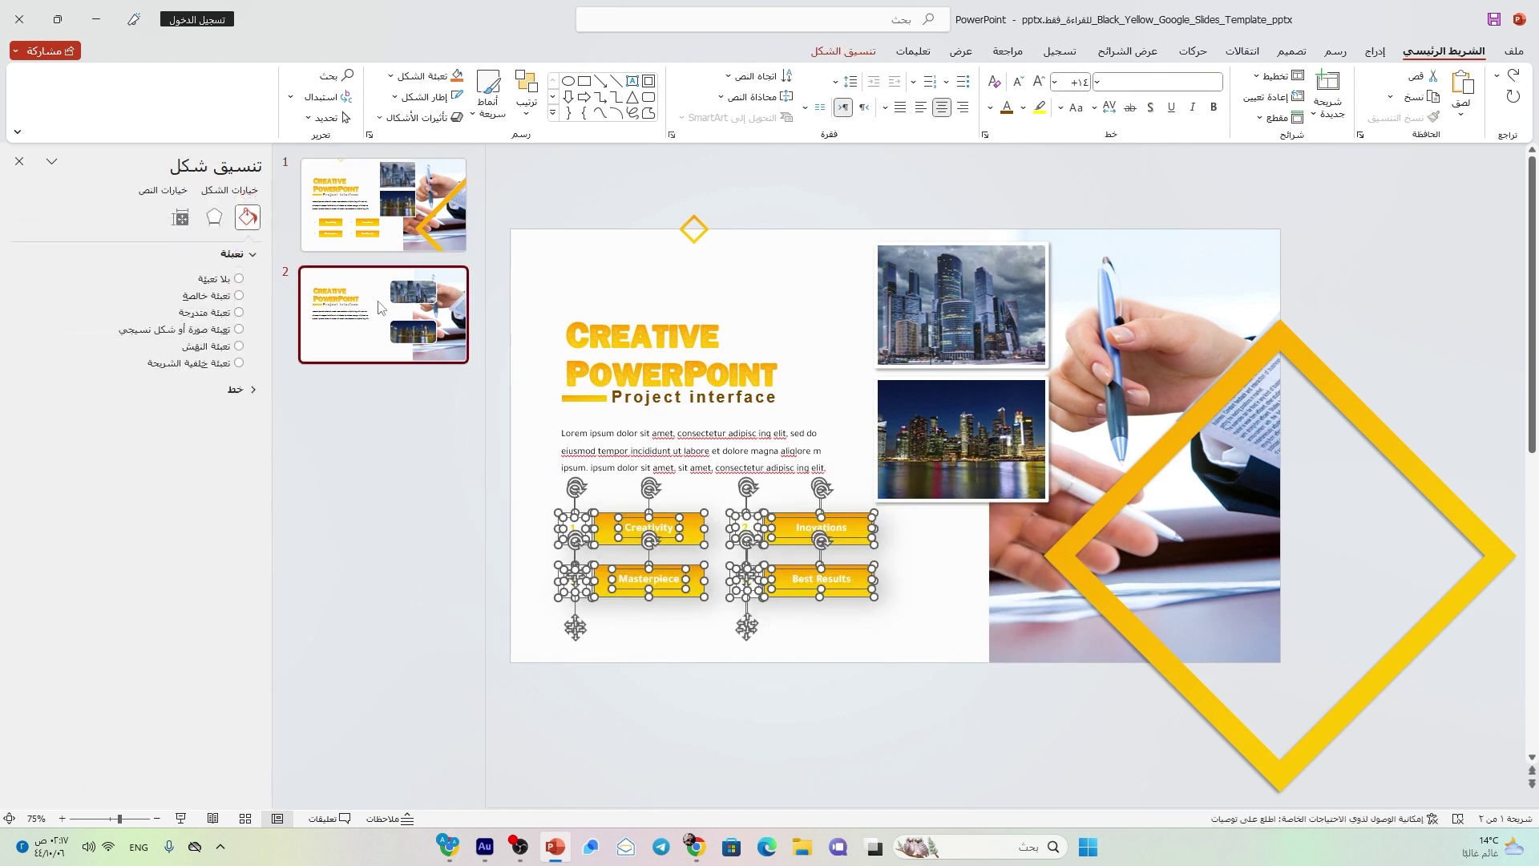
pyautogui.hotkey('ctrl', 'v')
pyautogui.click(766, 662)
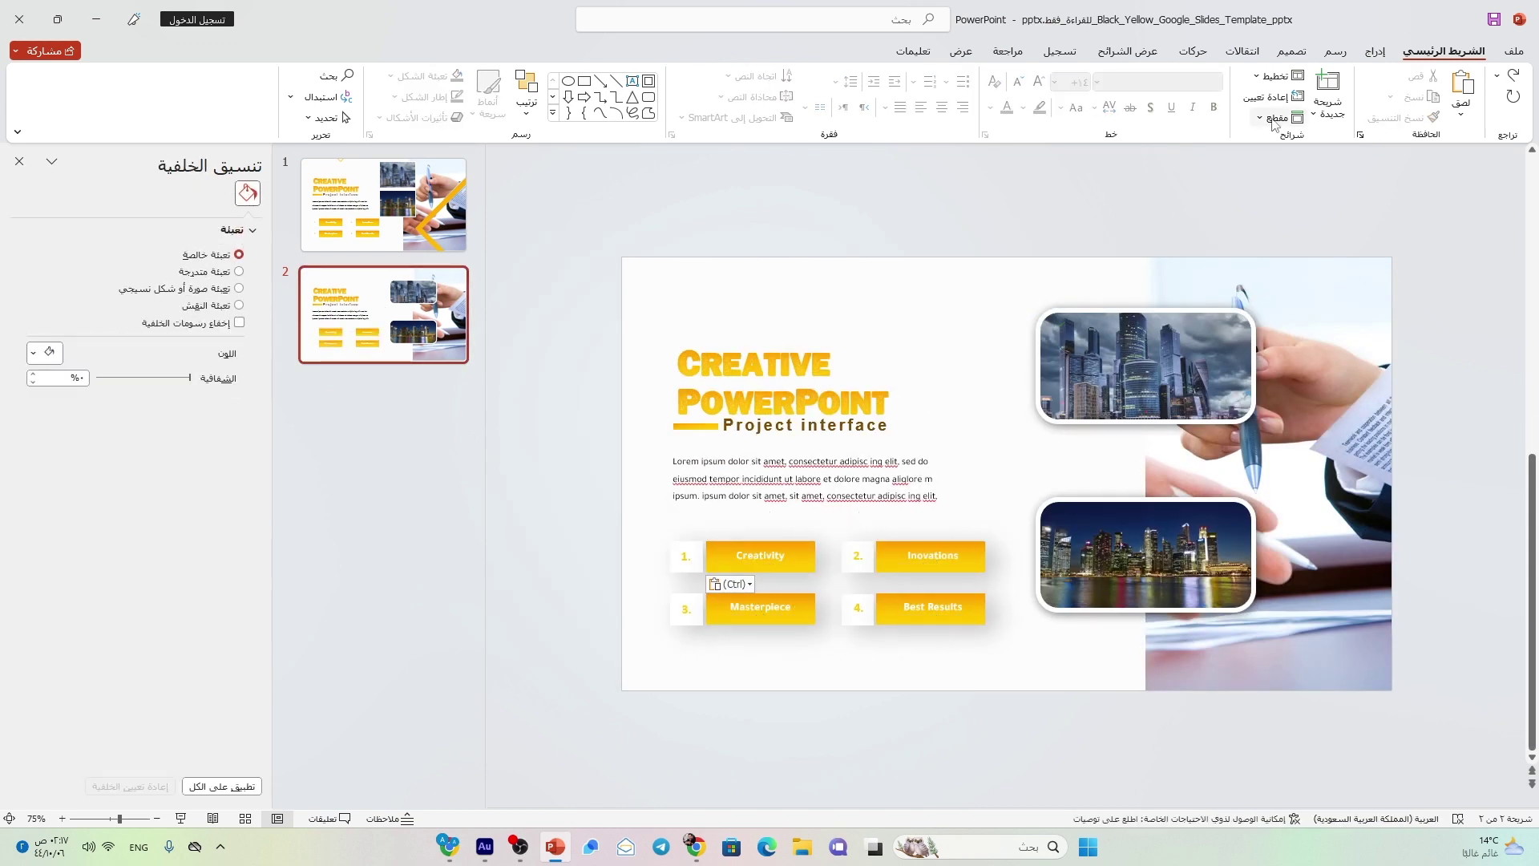
# Draw a new rectangle just below the Masterpiece button on slide 2
pyautogui.click(1376, 51)
pyautogui.click(1264, 101)
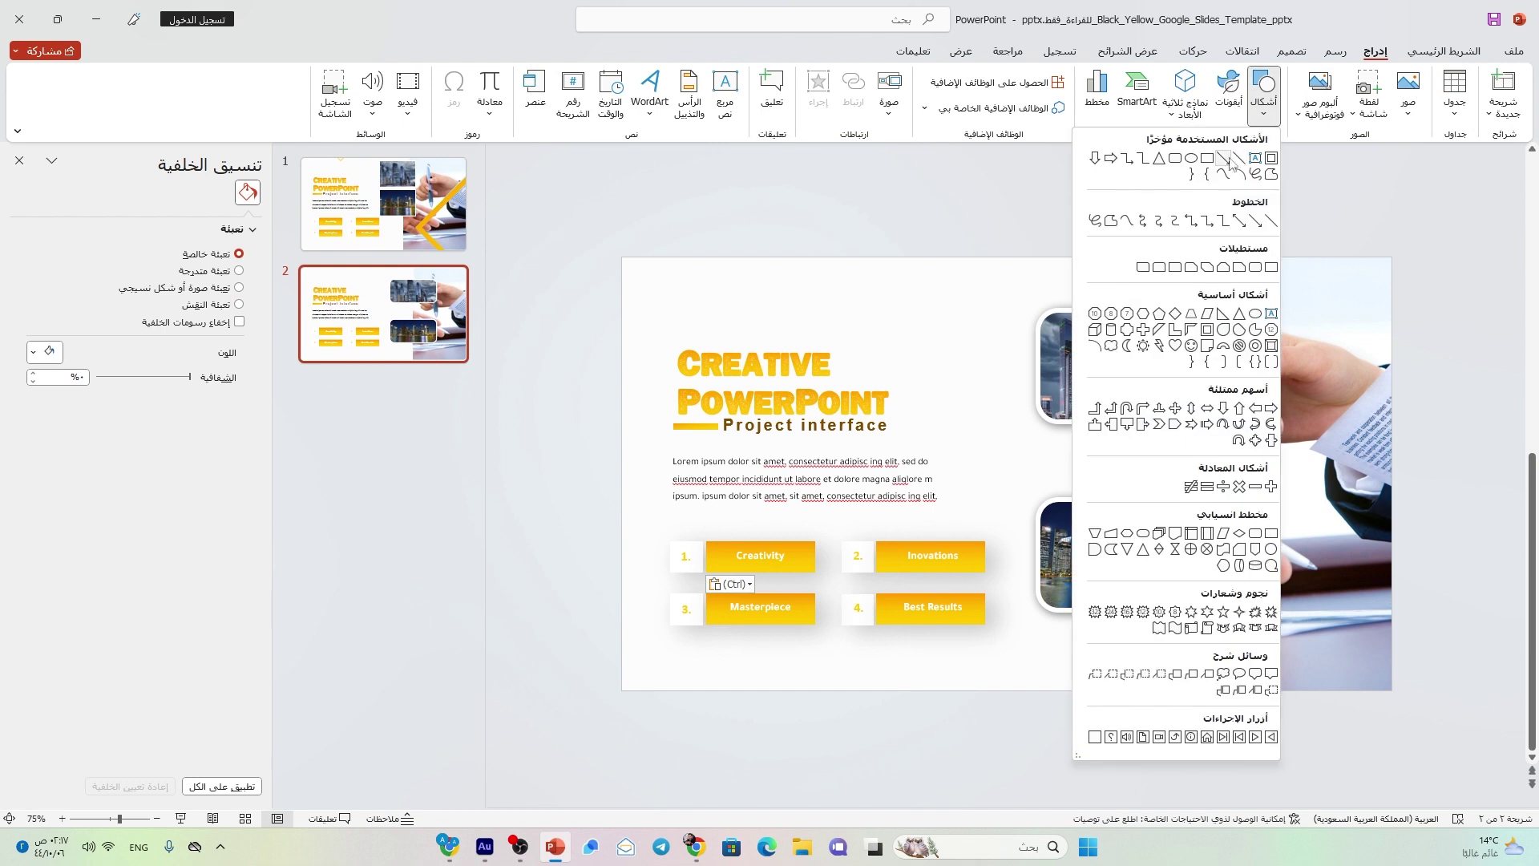
pyautogui.click(1212, 160)
pyautogui.moveTo(703, 637); pyautogui.dragTo(813, 668)
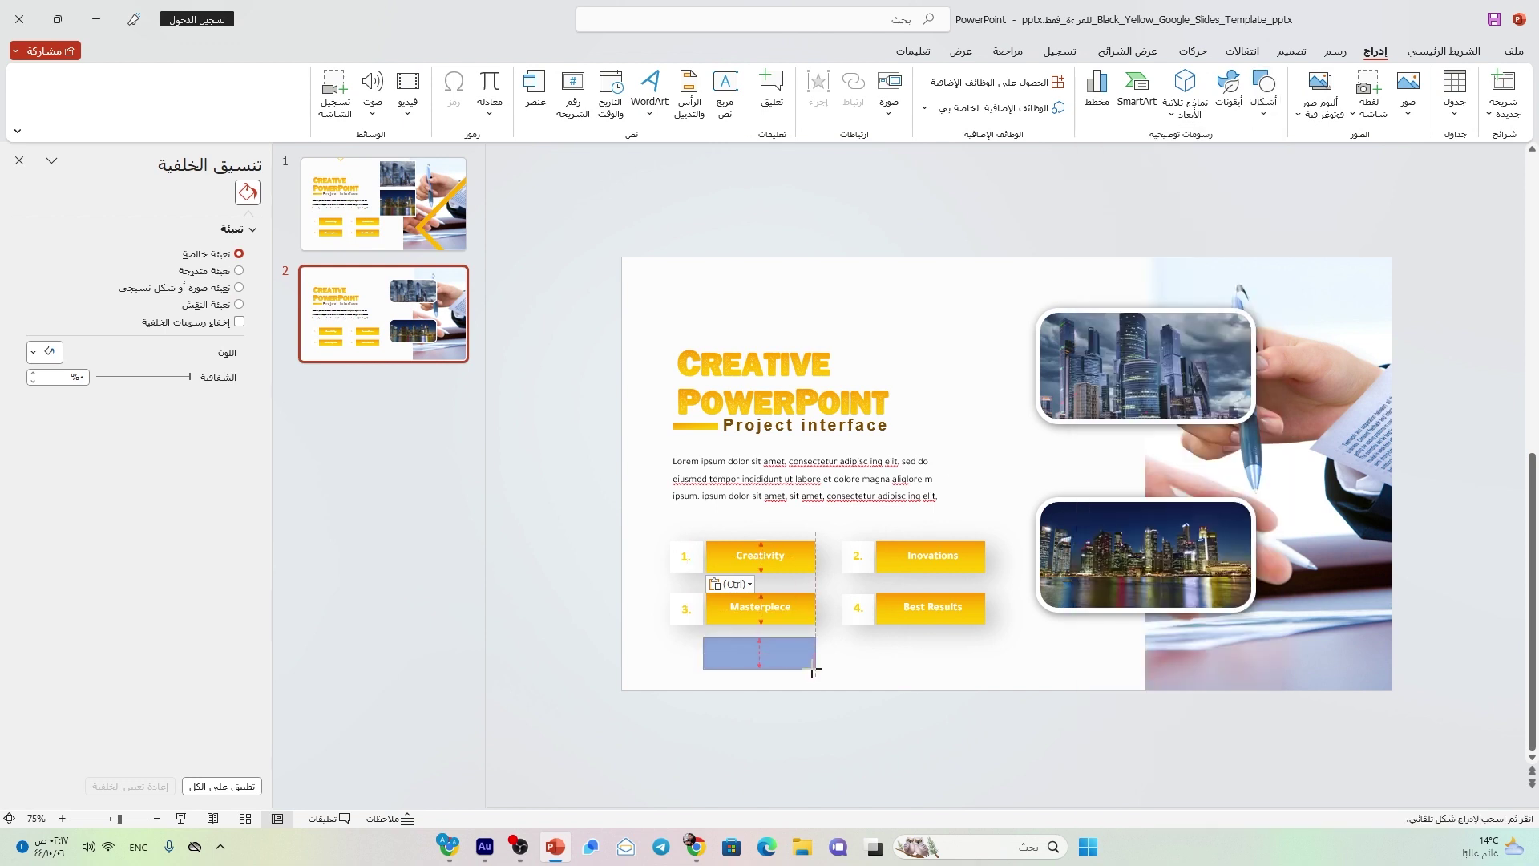
pyautogui.moveTo(814, 668); pyautogui.dragTo(815, 669)
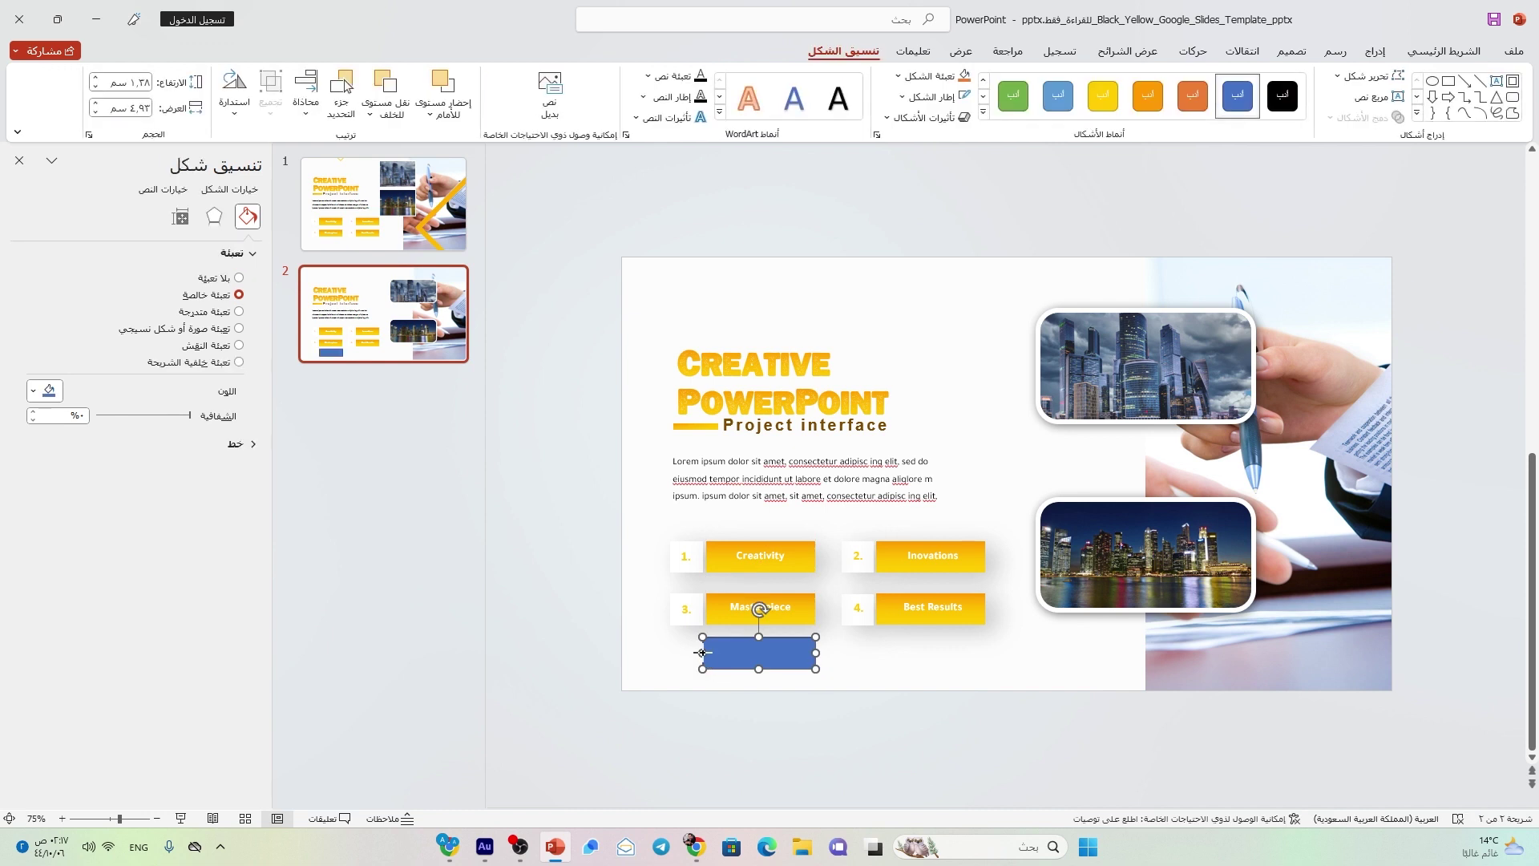
pyautogui.moveTo(707, 656); pyautogui.dragTo(710, 656)
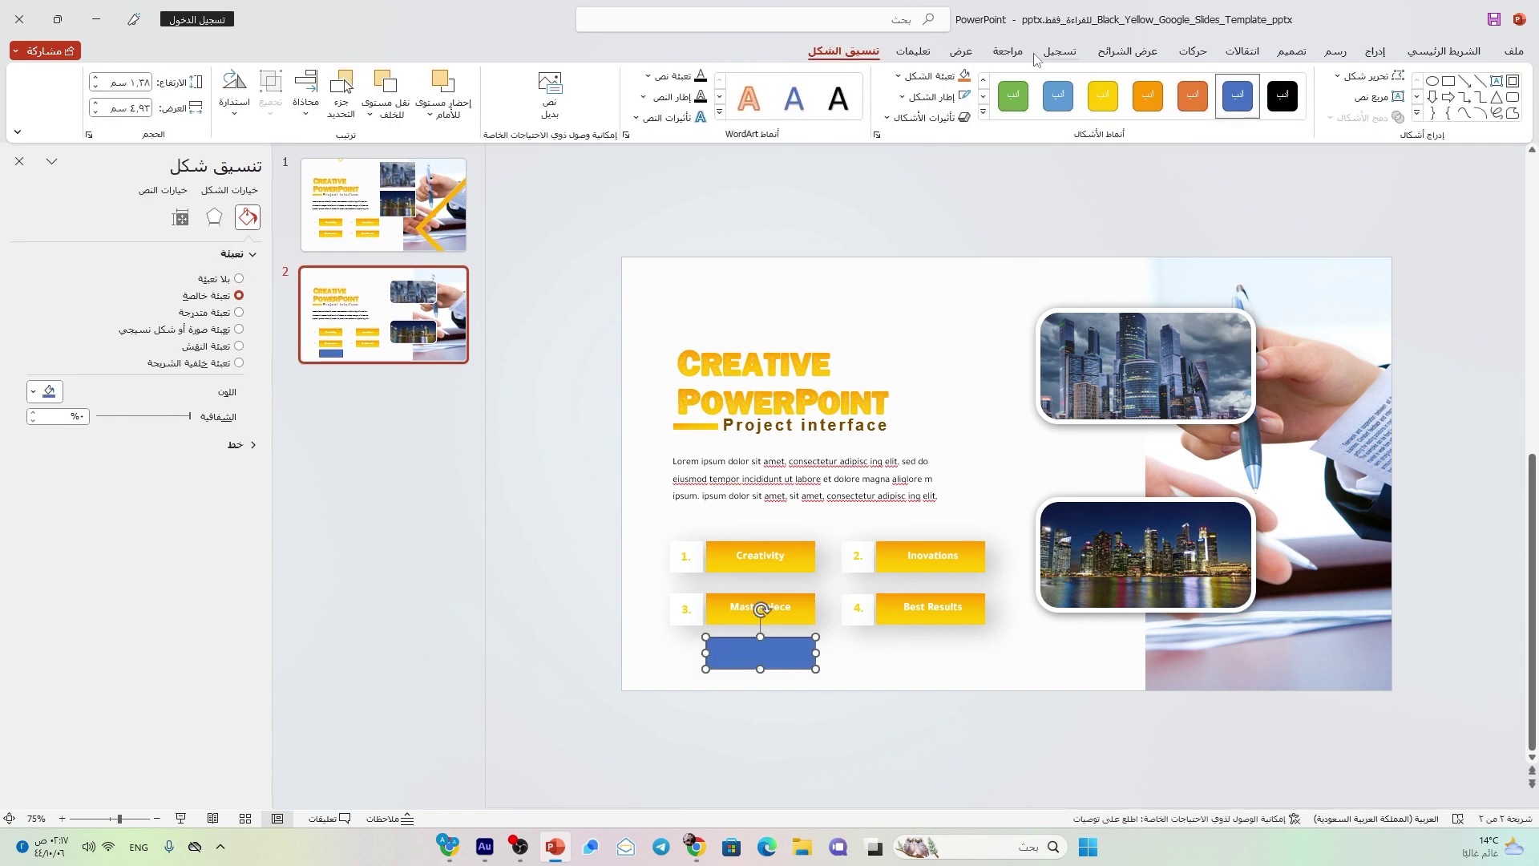
# Remove the rectangle's outline and give it a yellow gradient fill at 270°
pyautogui.click(932, 97)
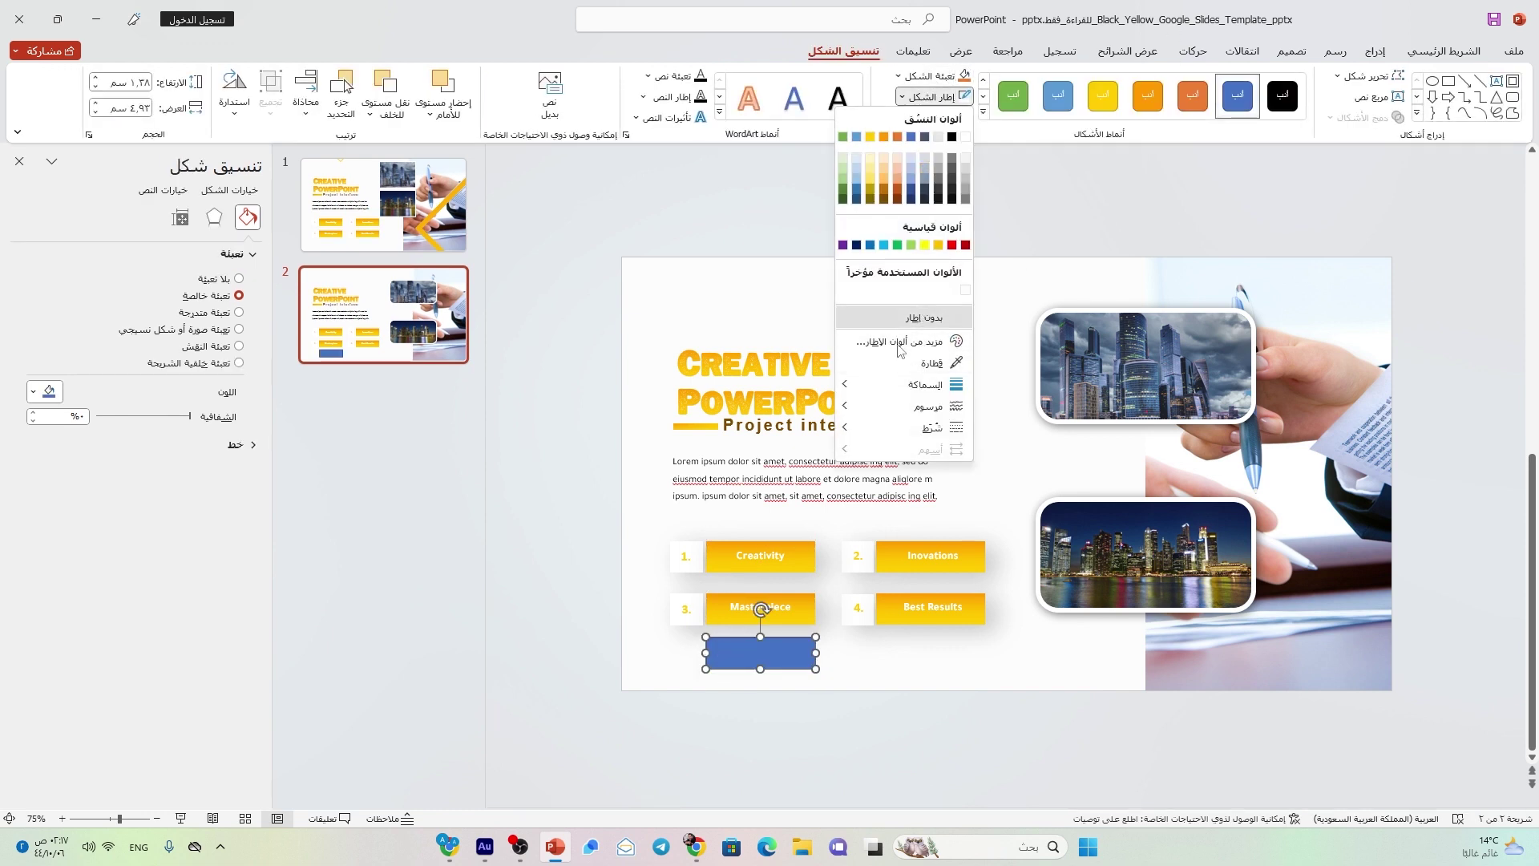
pyautogui.click(928, 318)
pyautogui.click(217, 313)
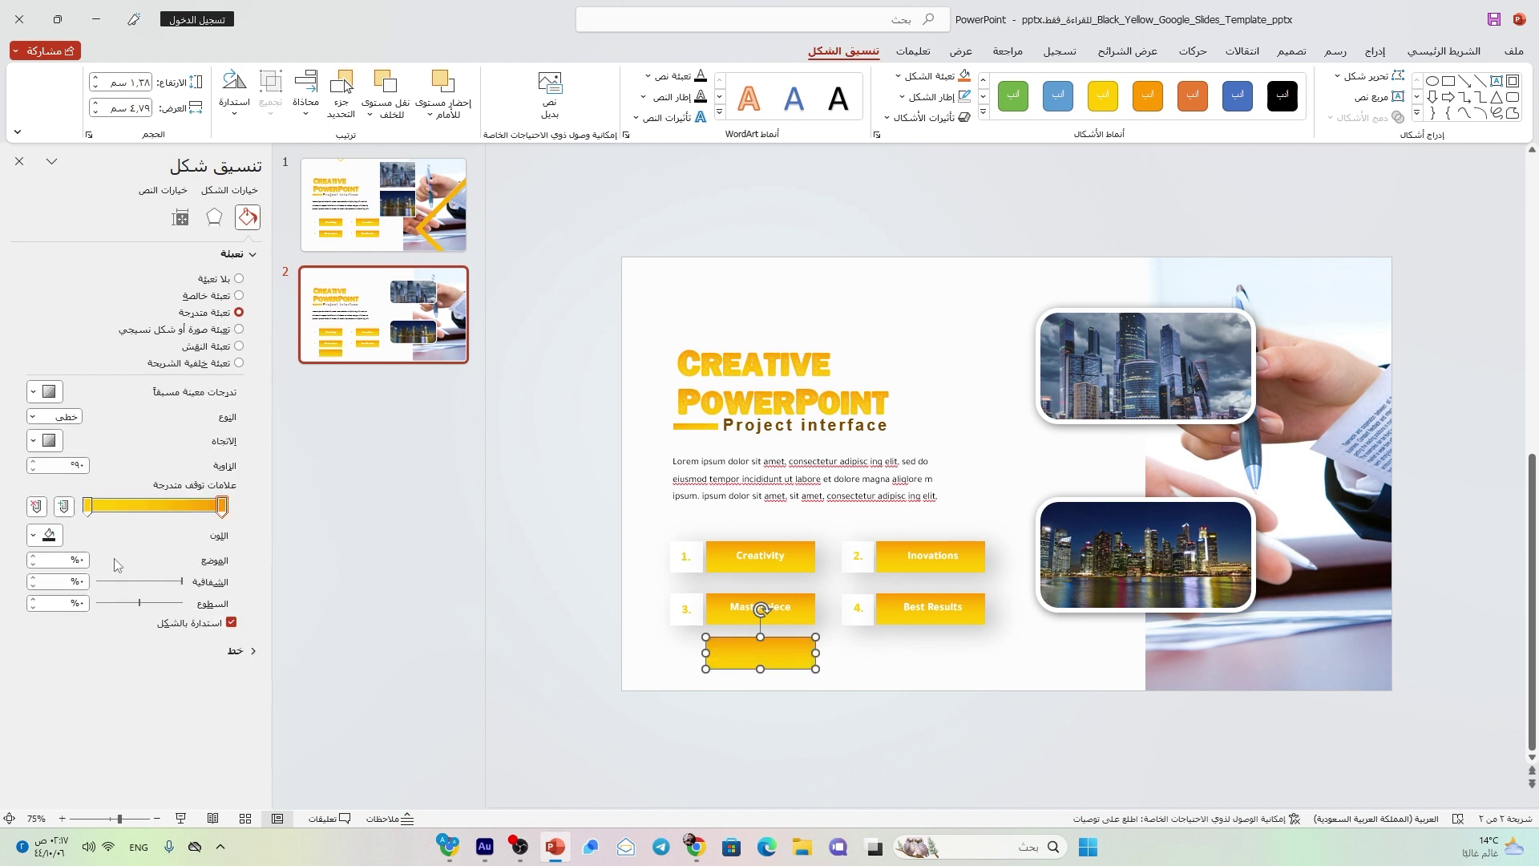
pyautogui.click(49, 441)
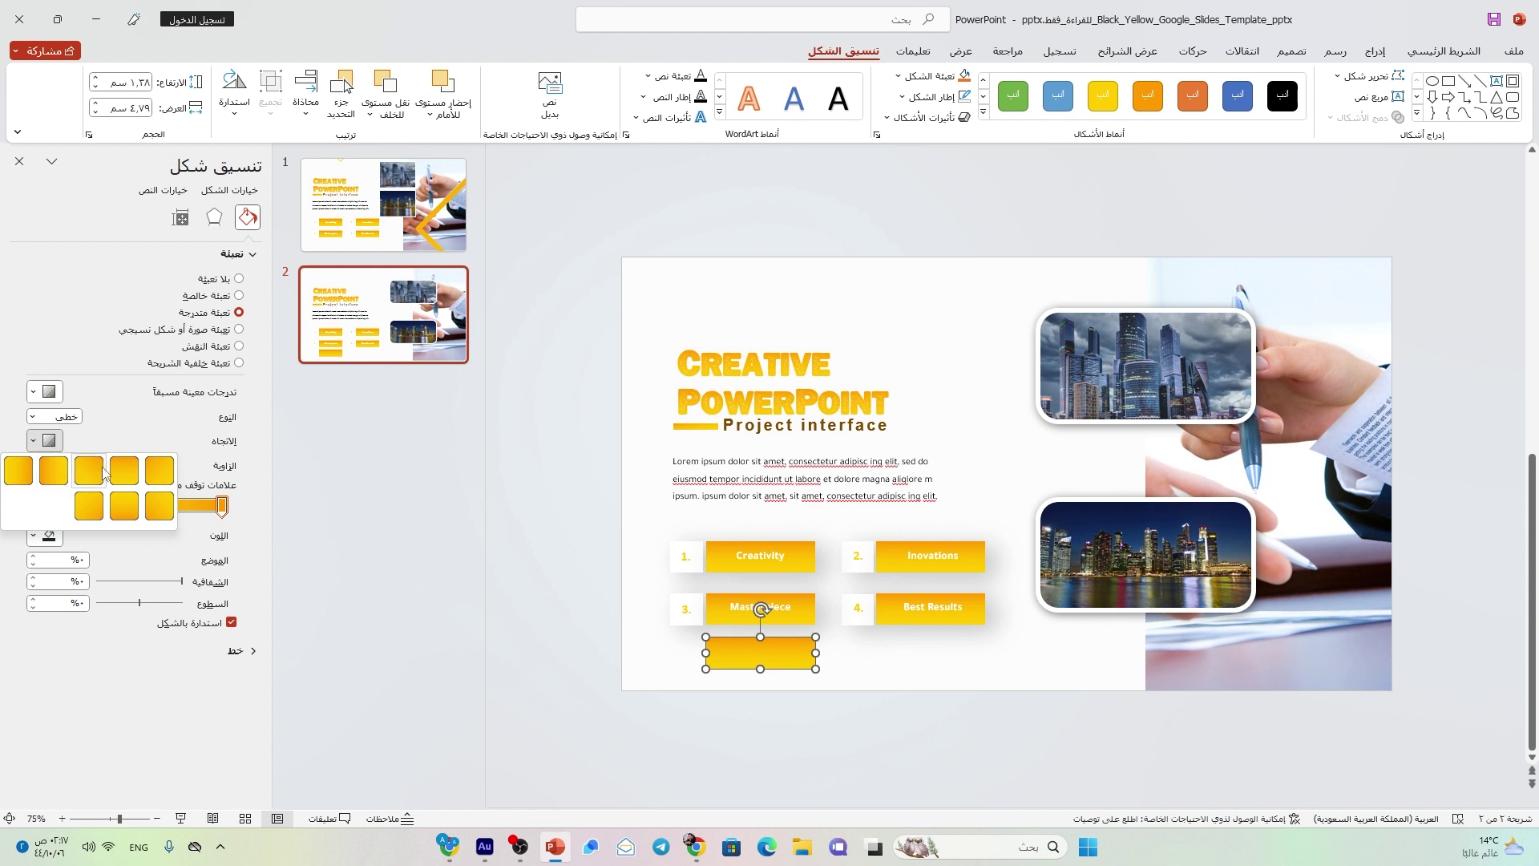
pyautogui.click(124, 471)
pyautogui.click(44, 440)
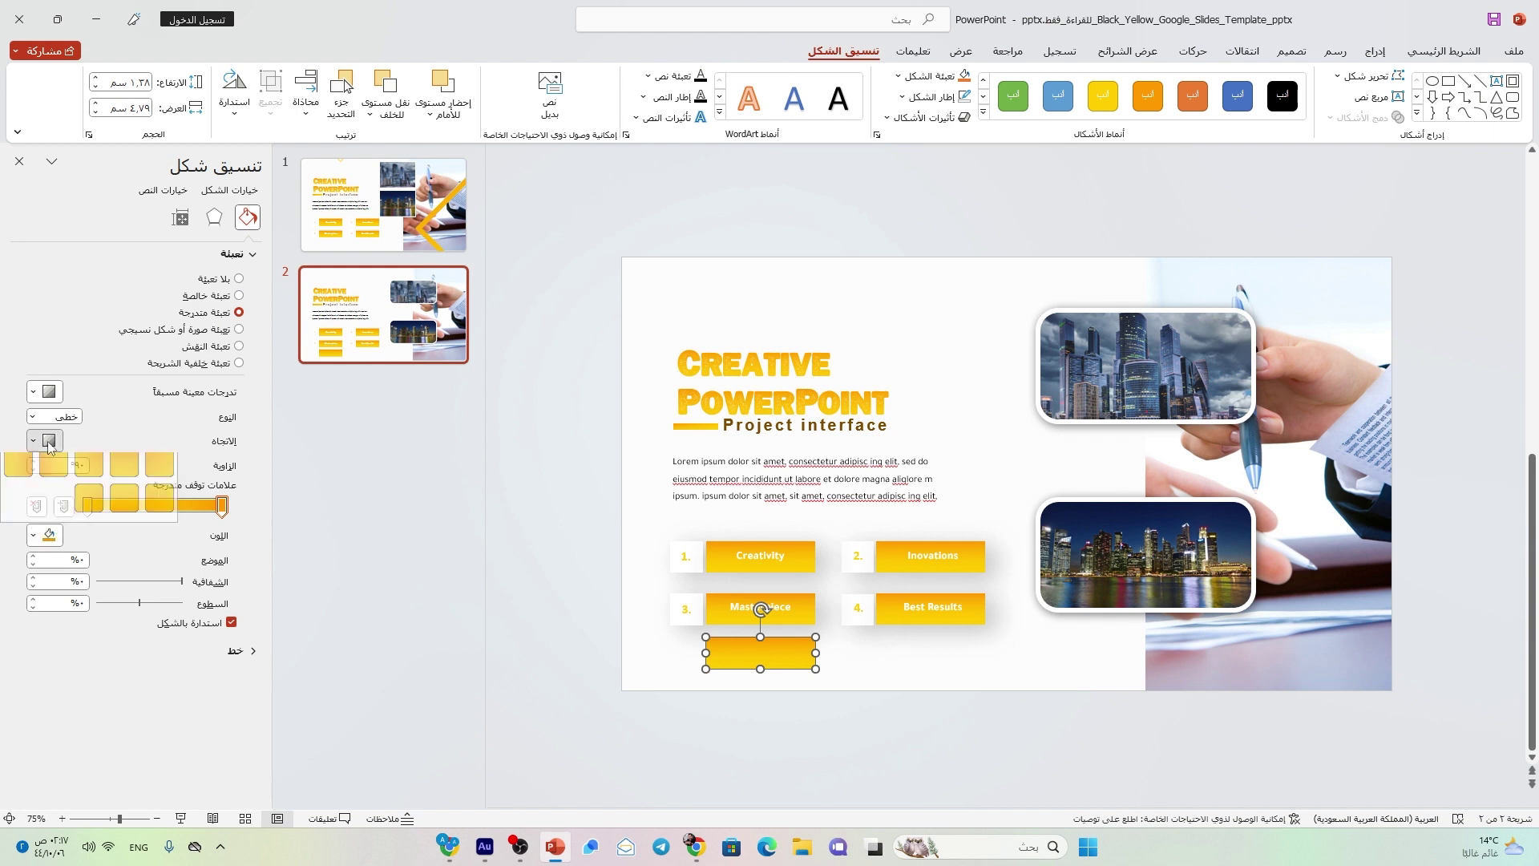
pyautogui.click(120, 513)
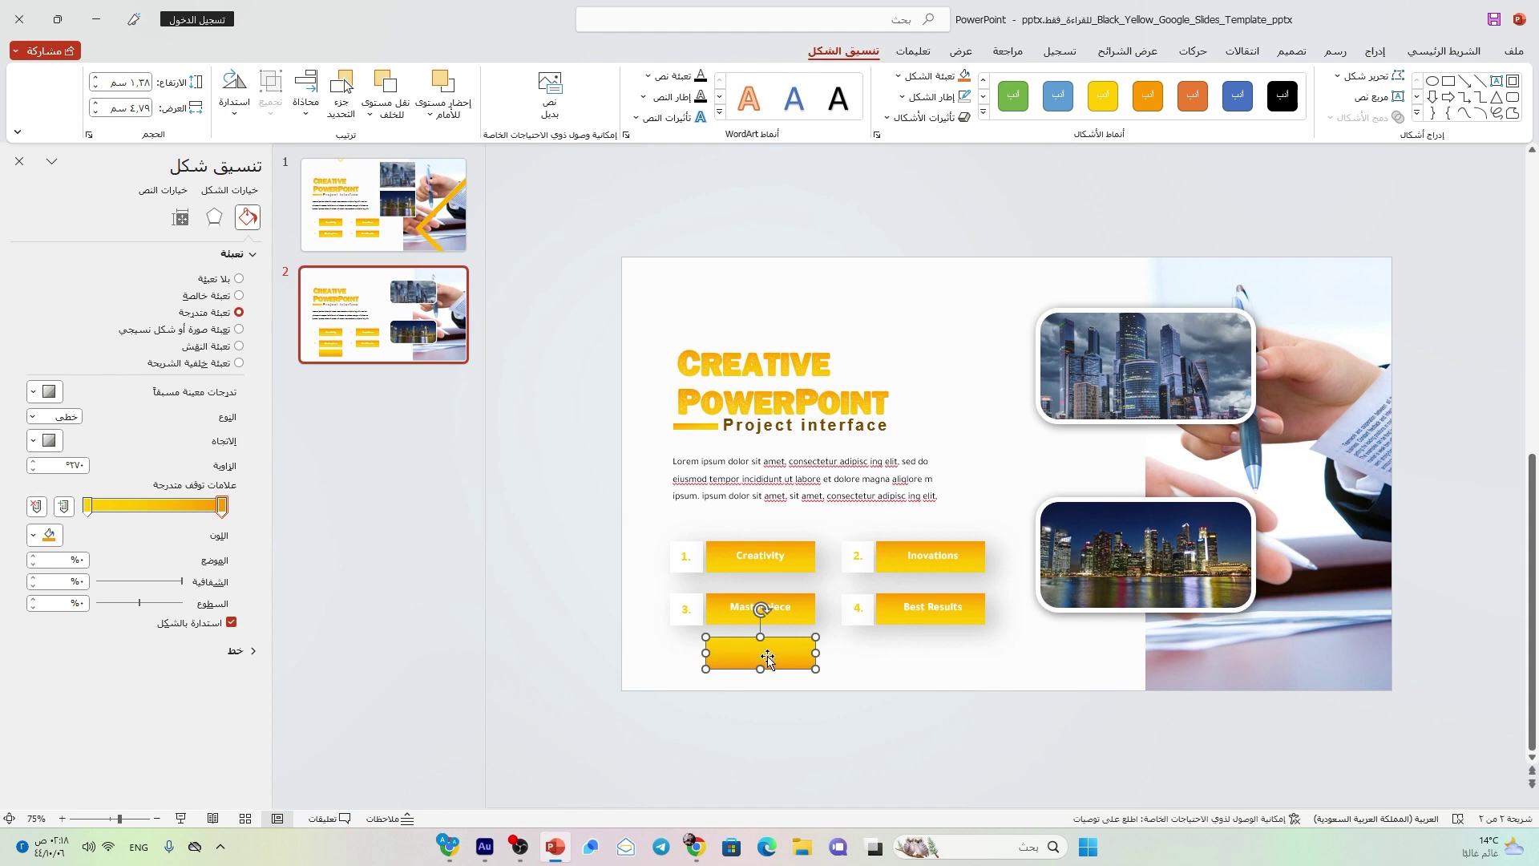
pyautogui.click(871, 671)
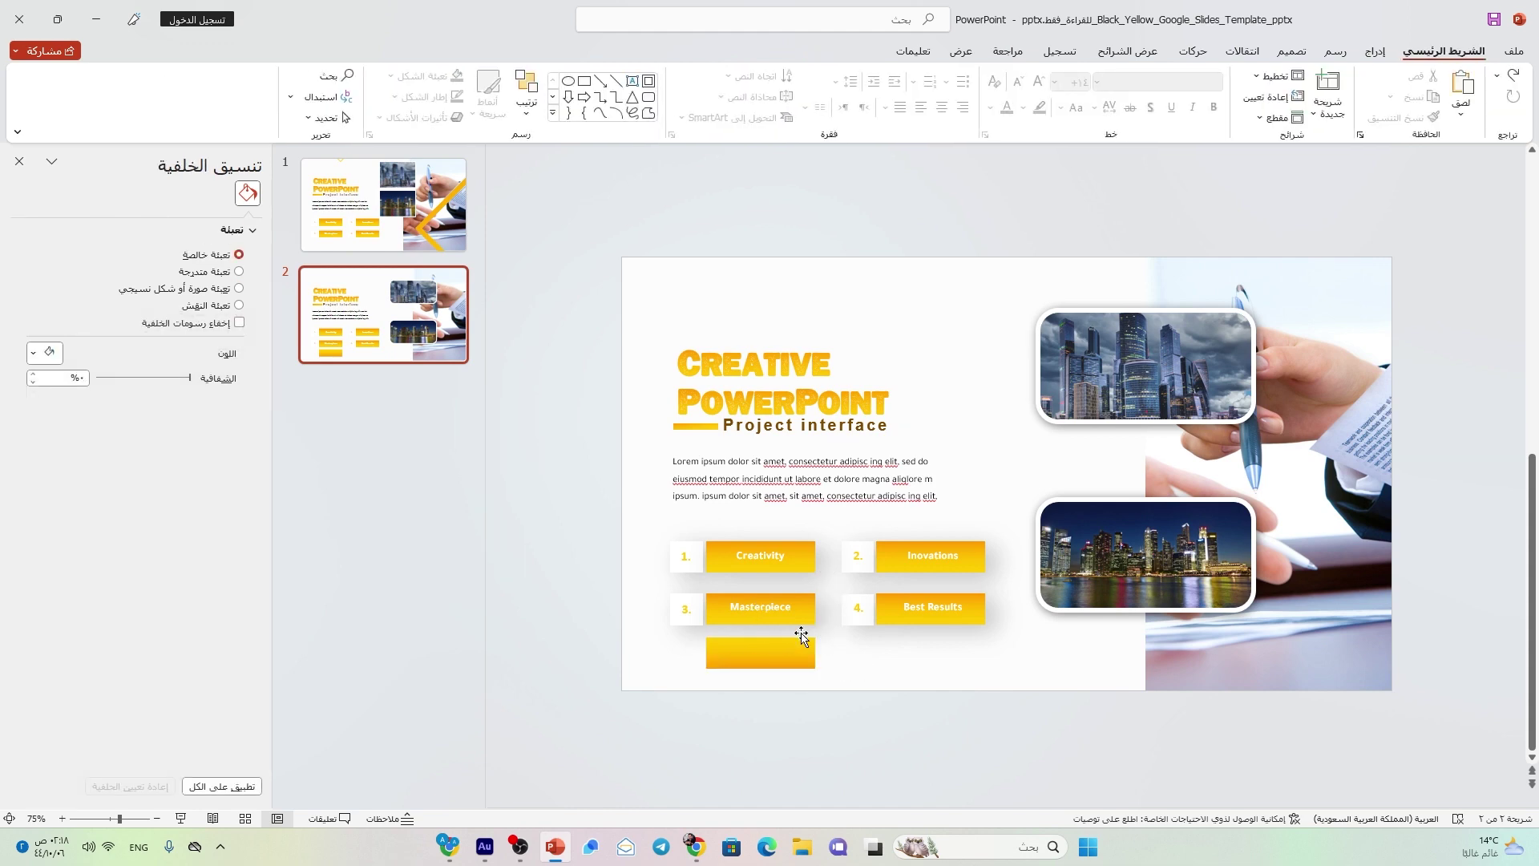
pyautogui.click(772, 646)
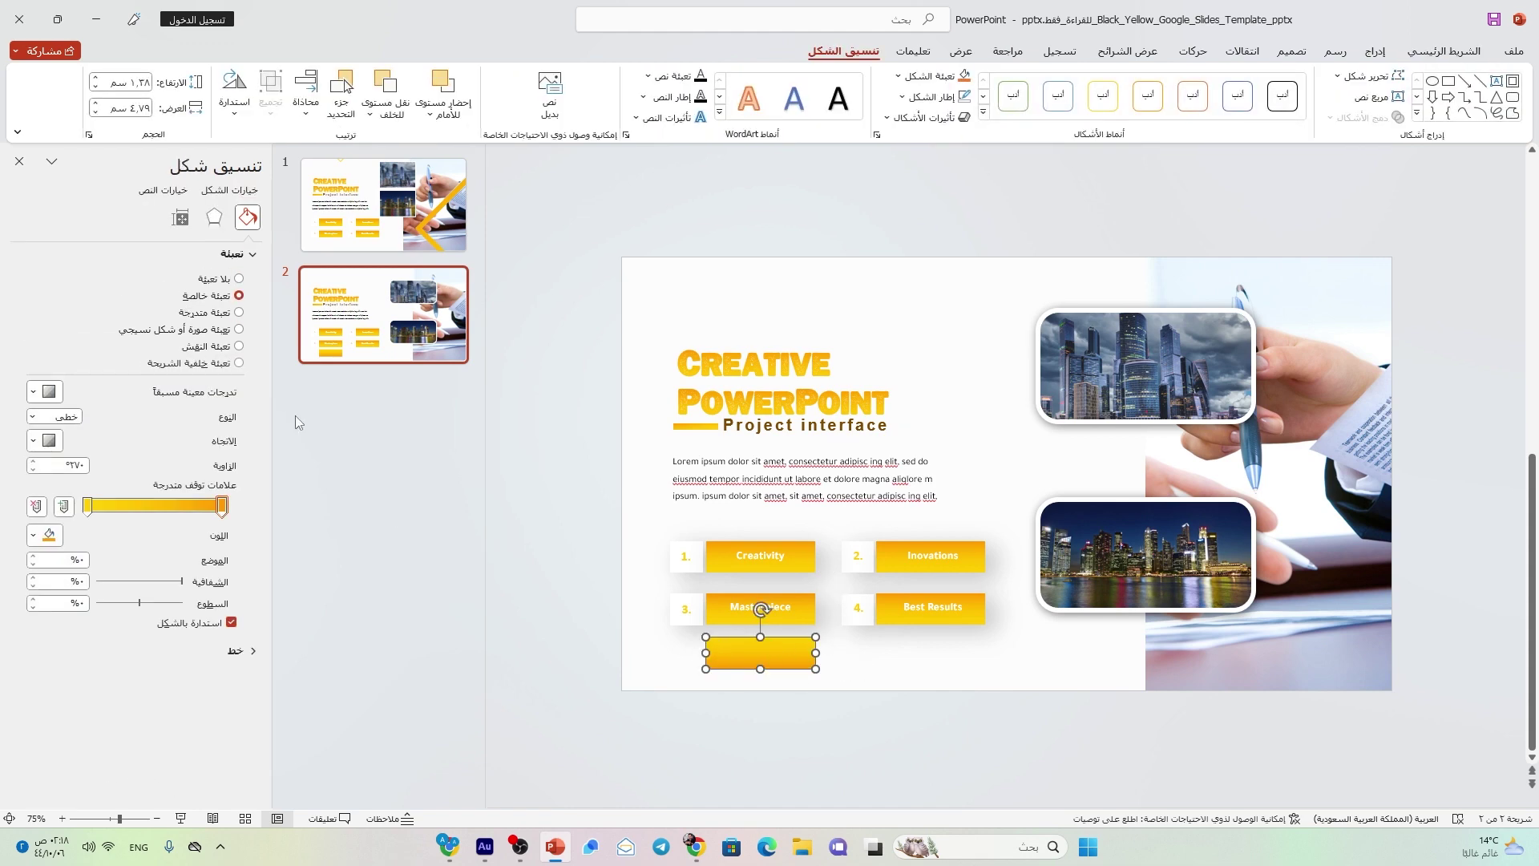
# Make the rectangle's shadow black with 76% transparency
pyautogui.click(214, 218)
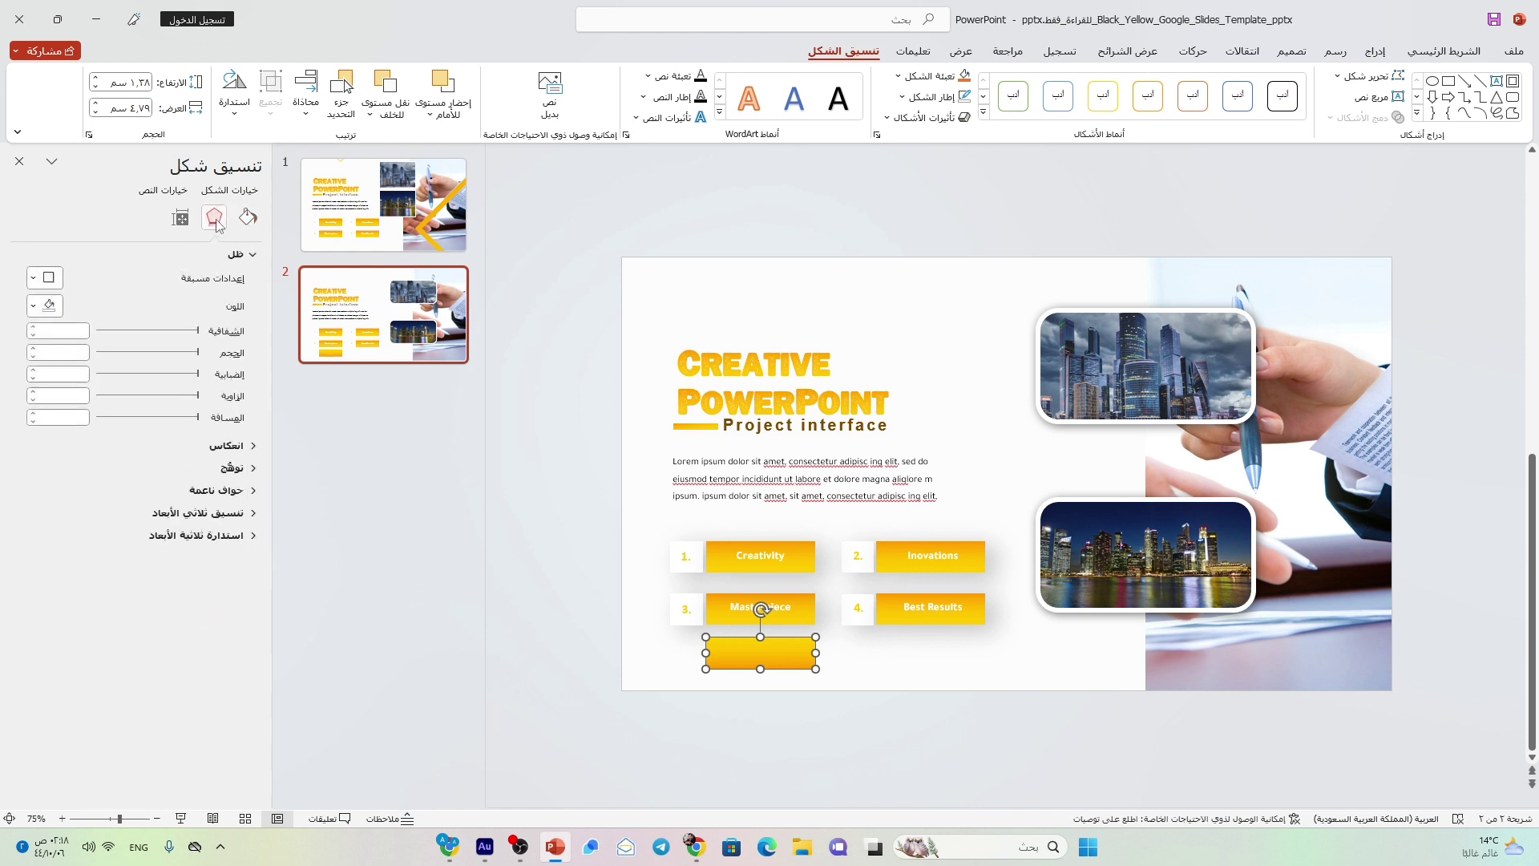
pyautogui.click(45, 305)
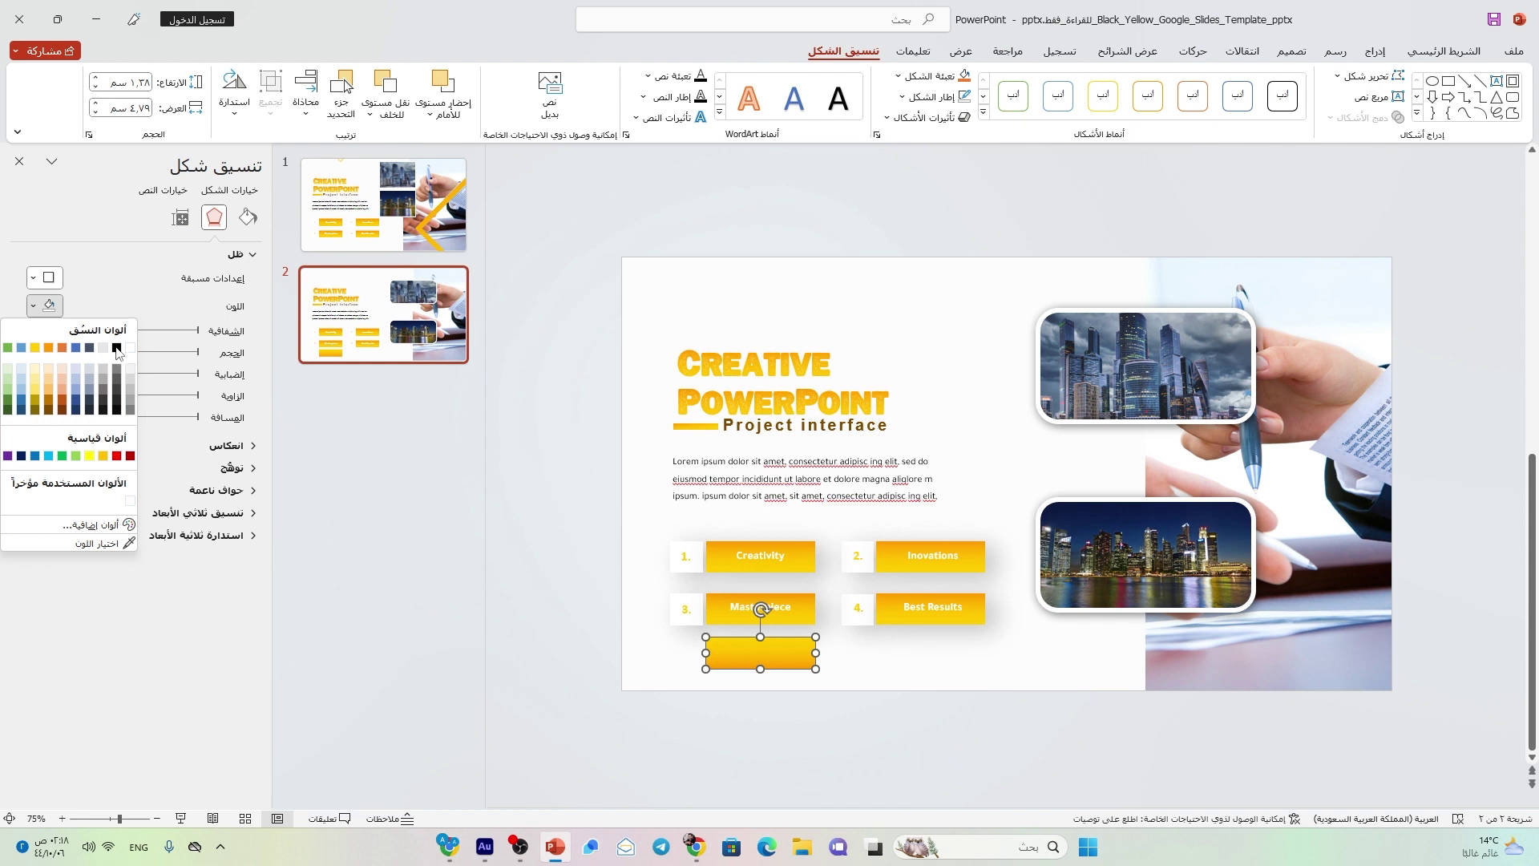
pyautogui.click(117, 348)
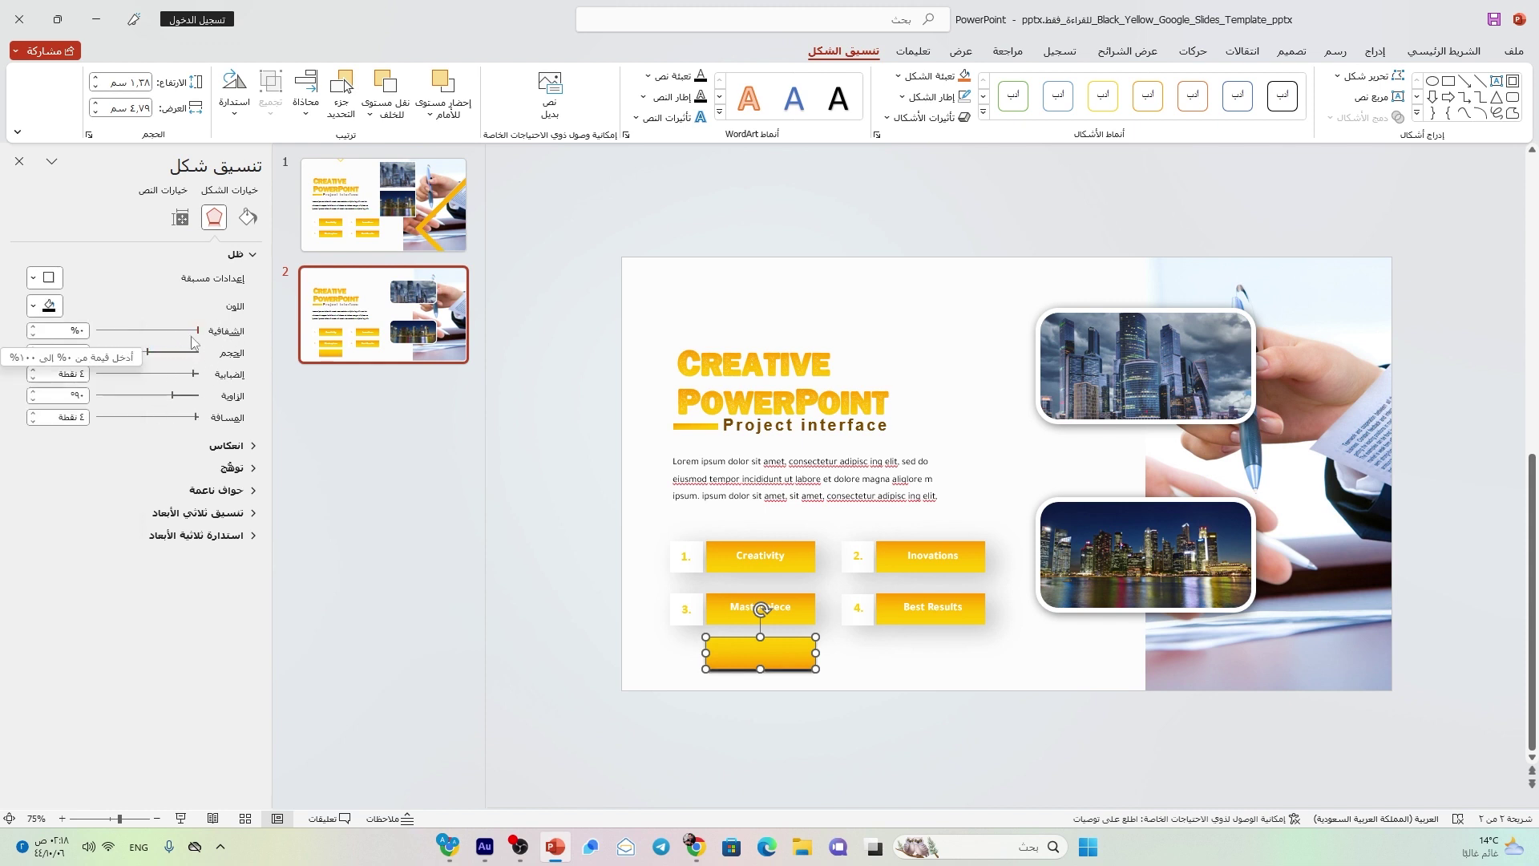
pyautogui.click(69, 330)
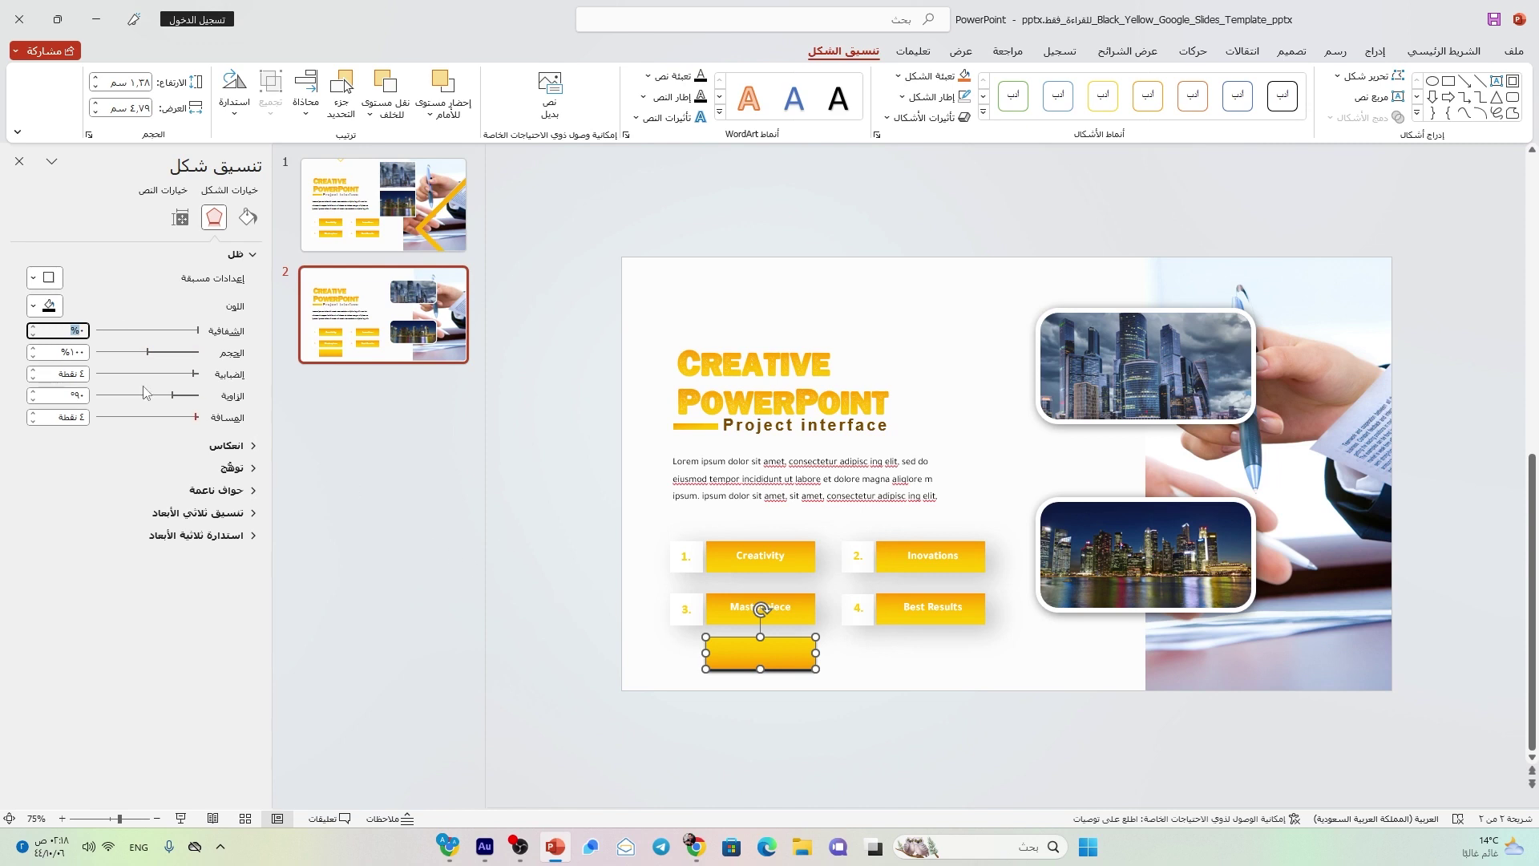
pyautogui.write('76')
# Enlarge the shadow slightly and set 36 pt blur, 30° angle and 15 pt distance
pyautogui.click(32, 348)
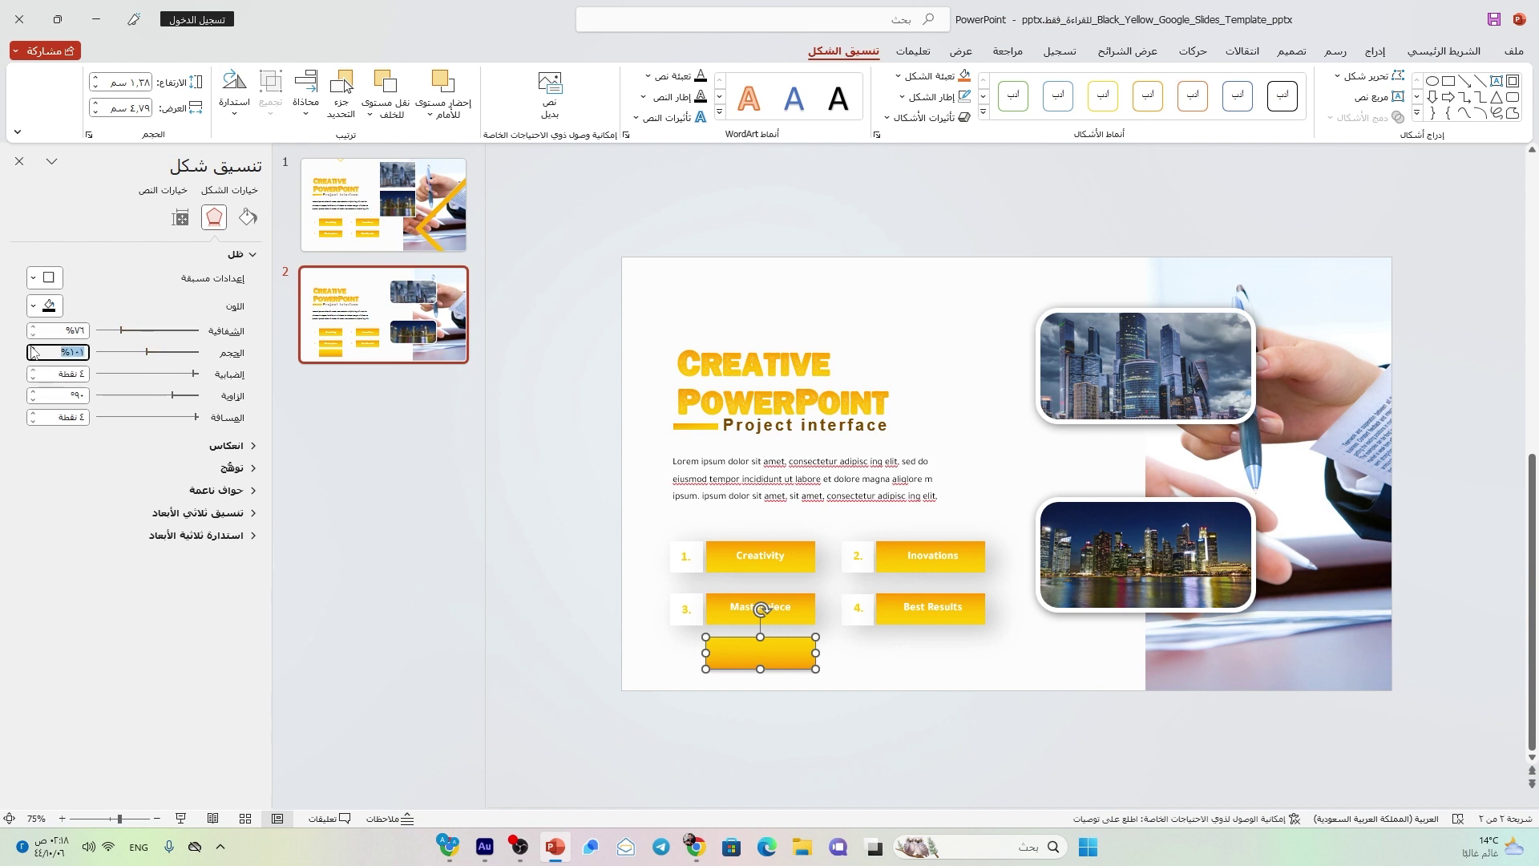
pyautogui.click(82, 374)
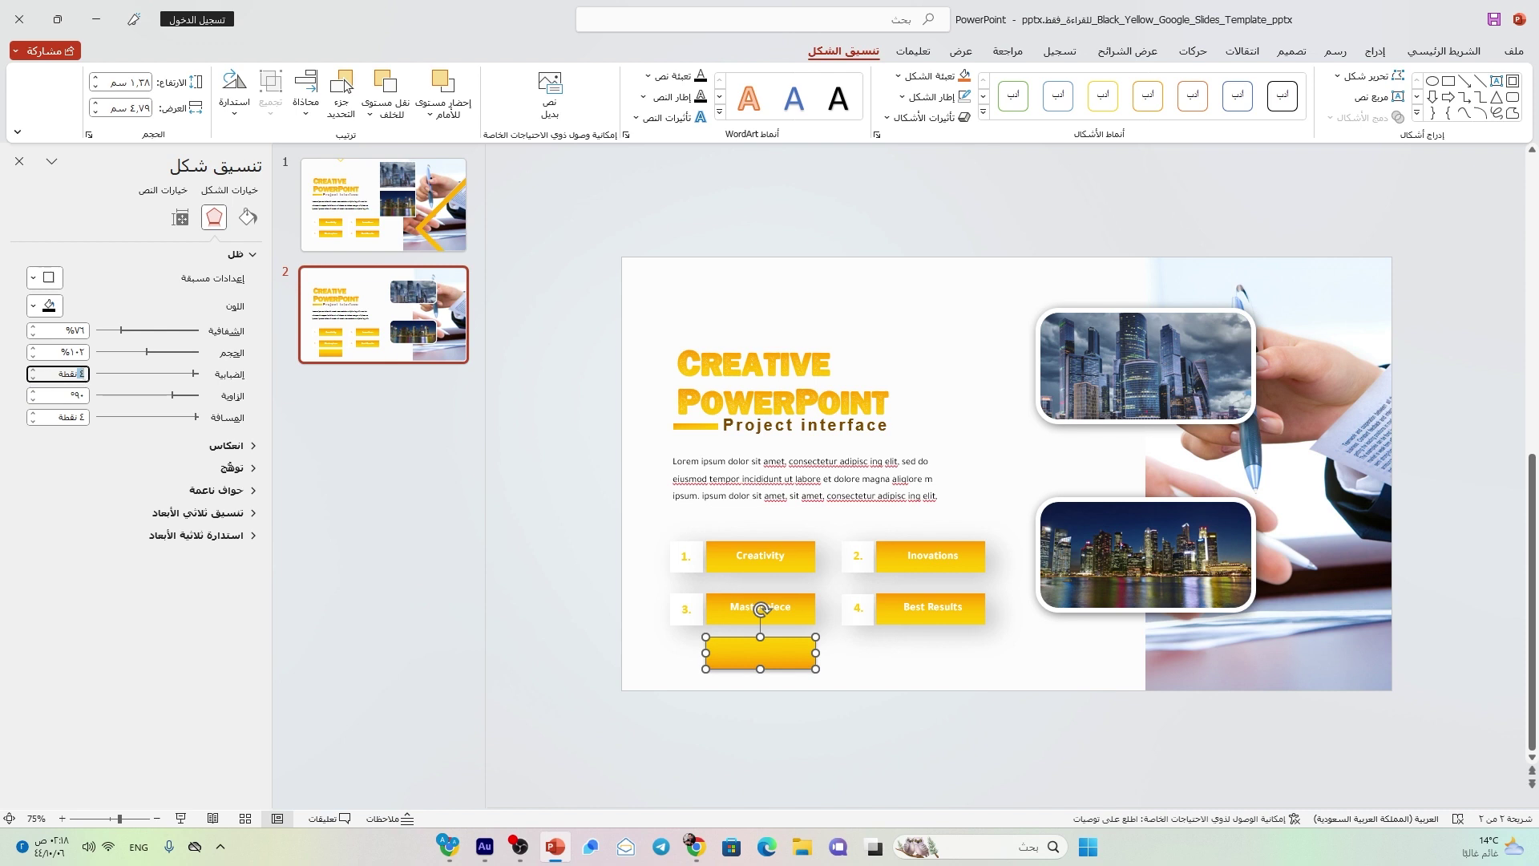
pyautogui.write('36')
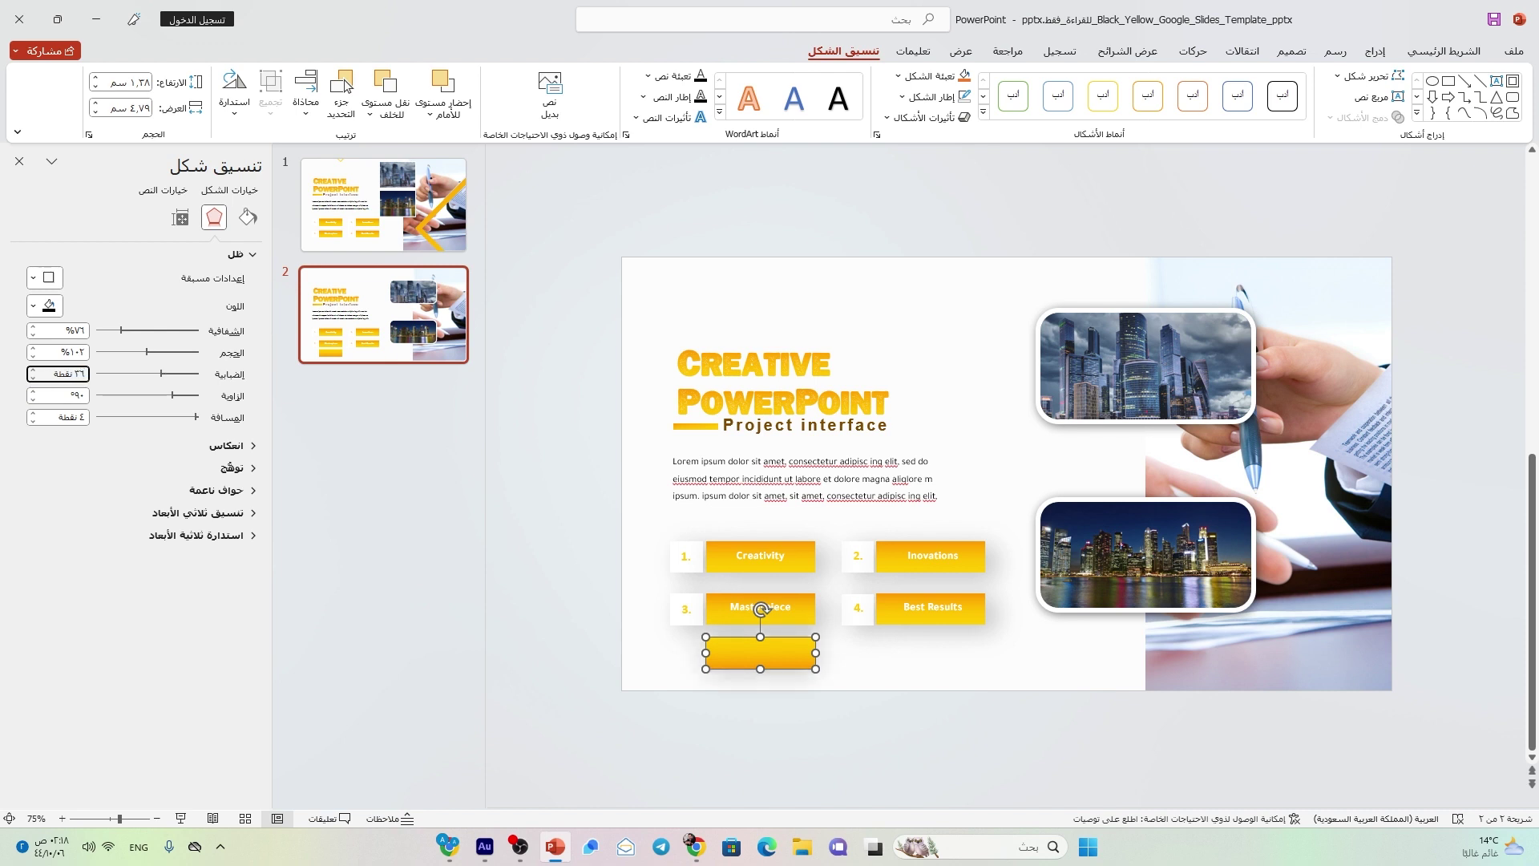
pyautogui.click(80, 395)
pyautogui.write('3')
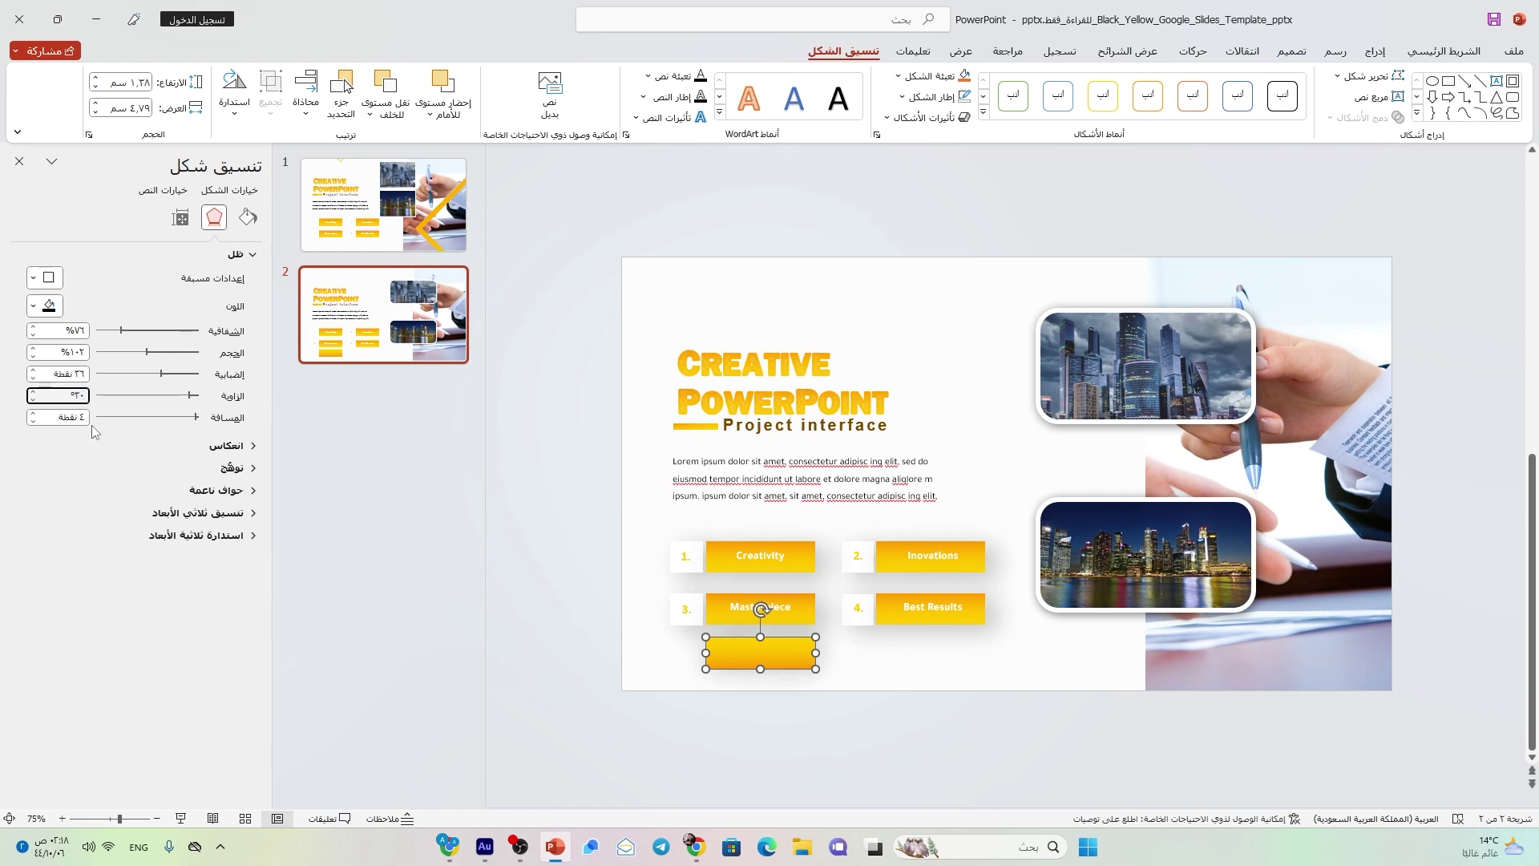
pyautogui.click(44, 417)
pyautogui.write('15')
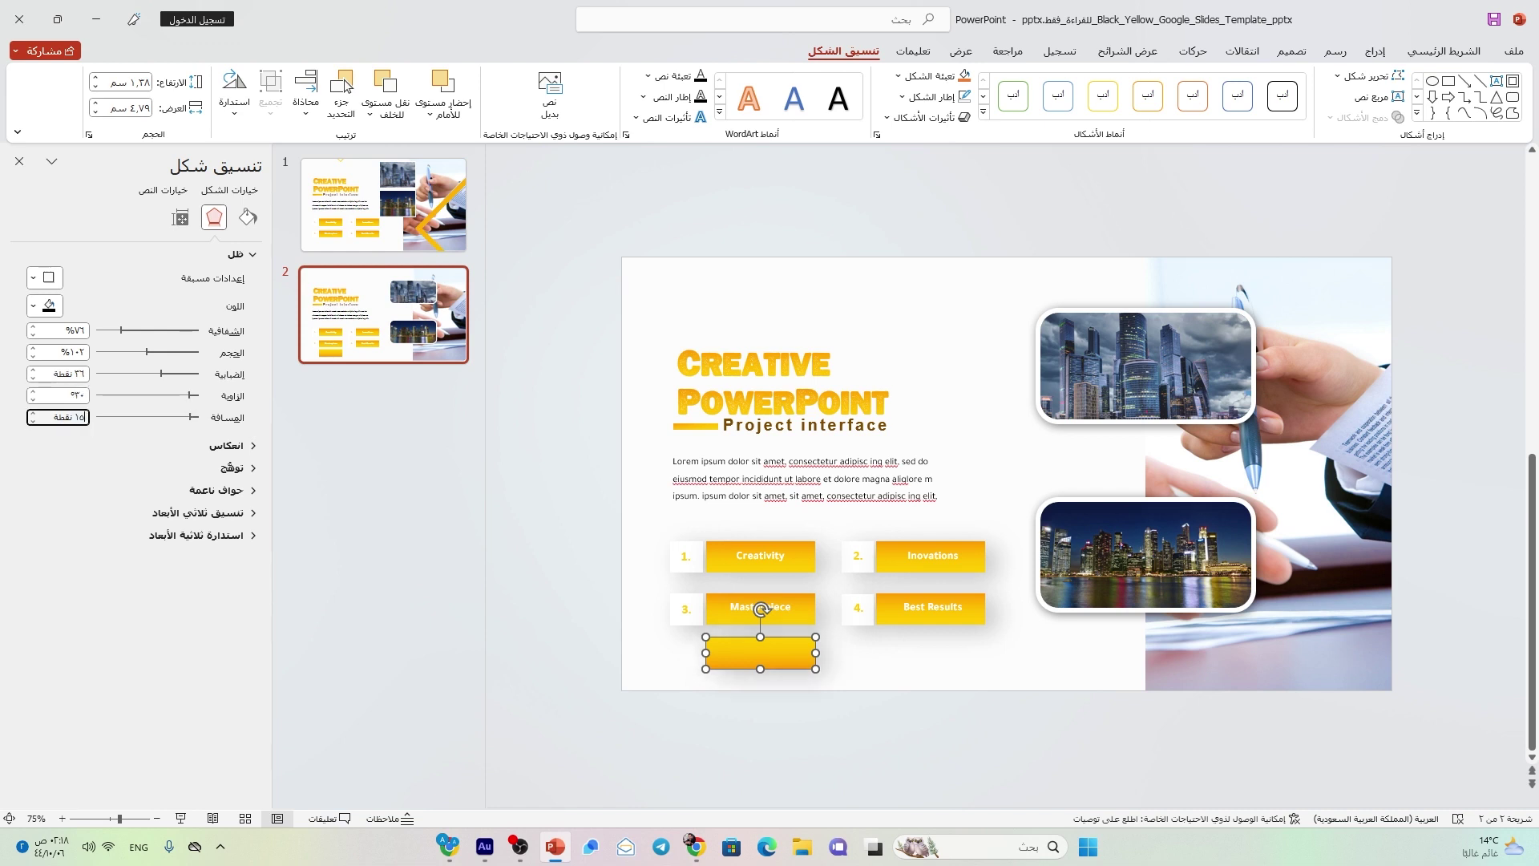
pyautogui.click(820, 710)
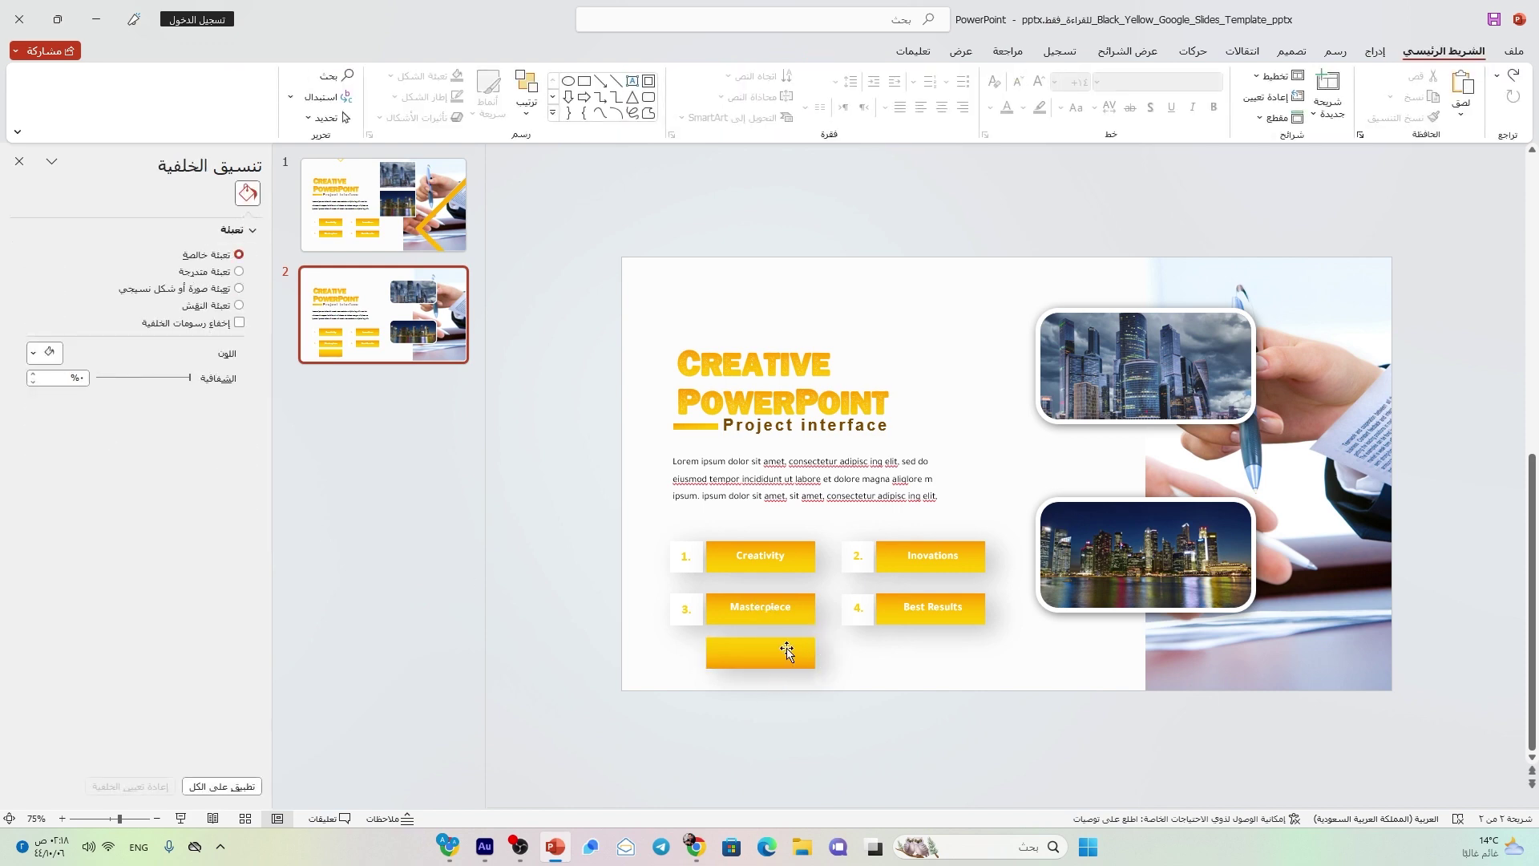
# Delete the blank yellow rectangle beneath the Masterpiece button
pyautogui.click(785, 652)
pyautogui.press('Delete')
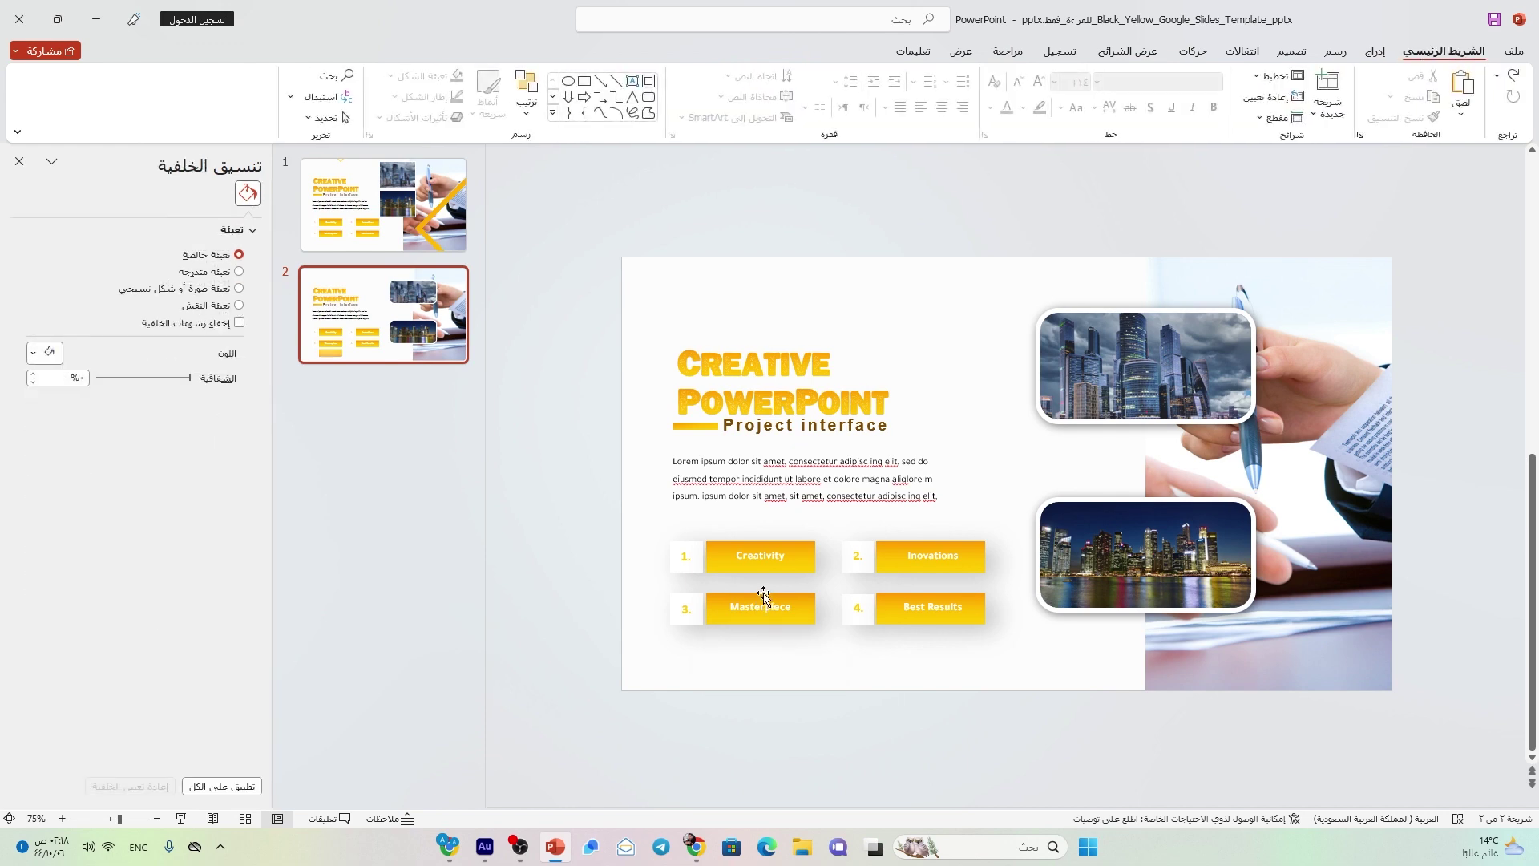
pyautogui.click(761, 606)
pyautogui.click(780, 663)
# Draw a 17.29 cm square Frame shape with thin borders, no outline and yellow gradient fill
pyautogui.click(1375, 52)
pyautogui.click(1271, 101)
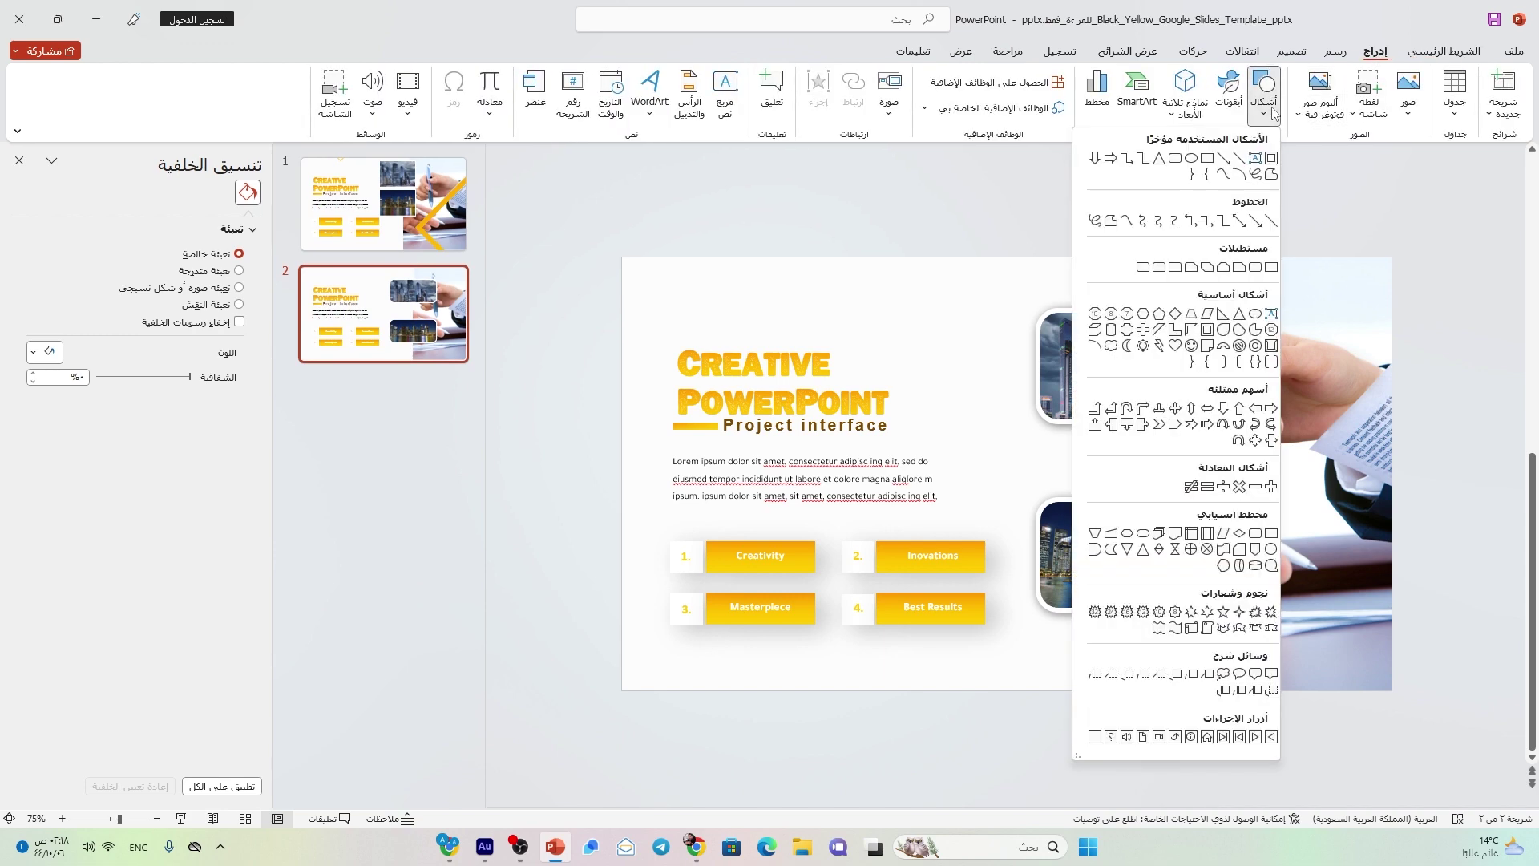
pyautogui.click(1206, 330)
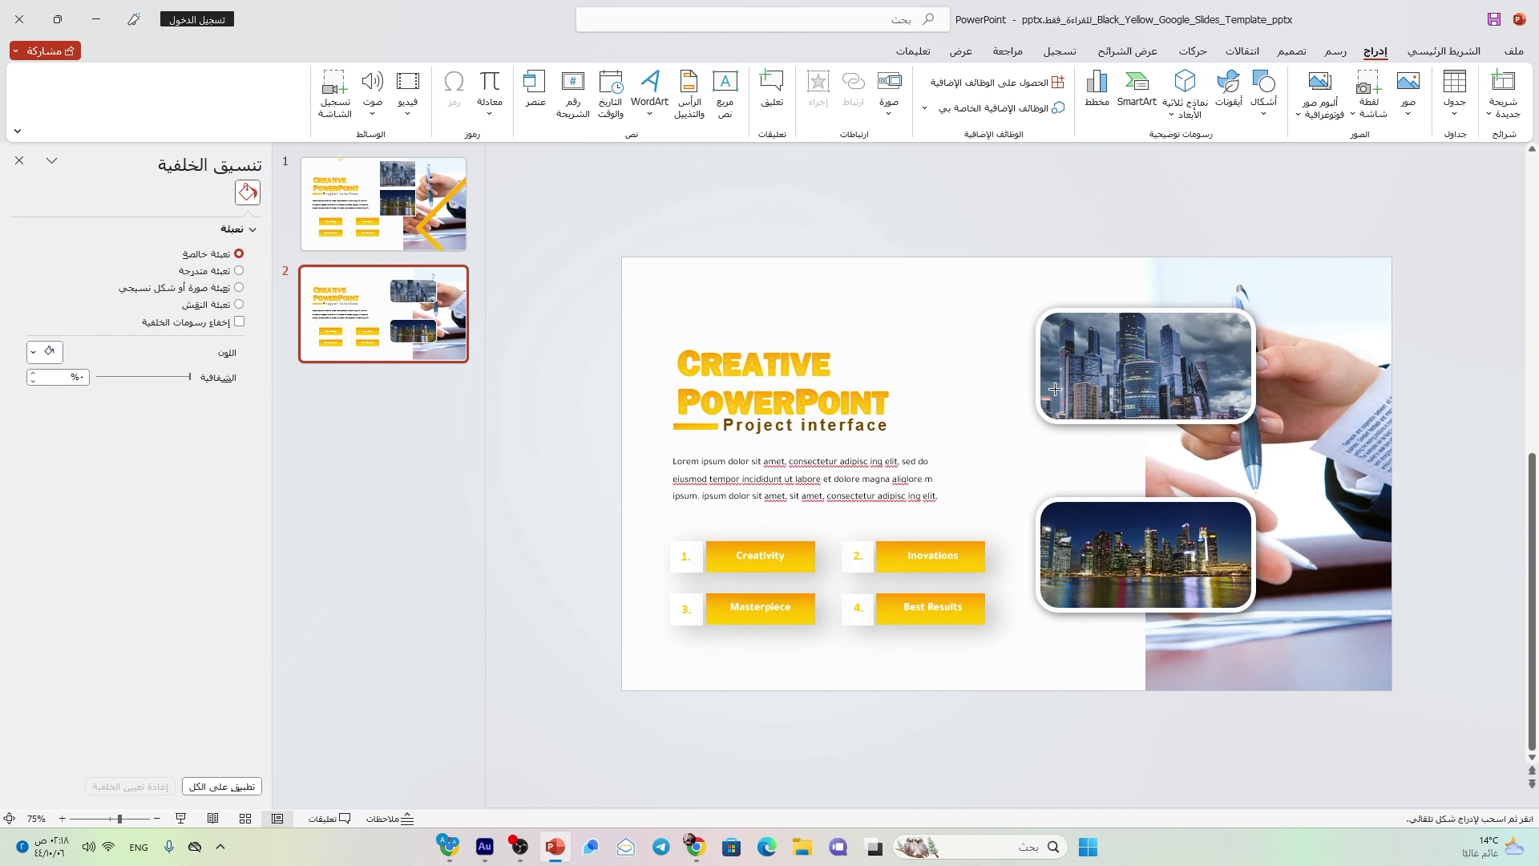
pyautogui.moveTo(789, 283); pyautogui.dragTo(1184, 676)
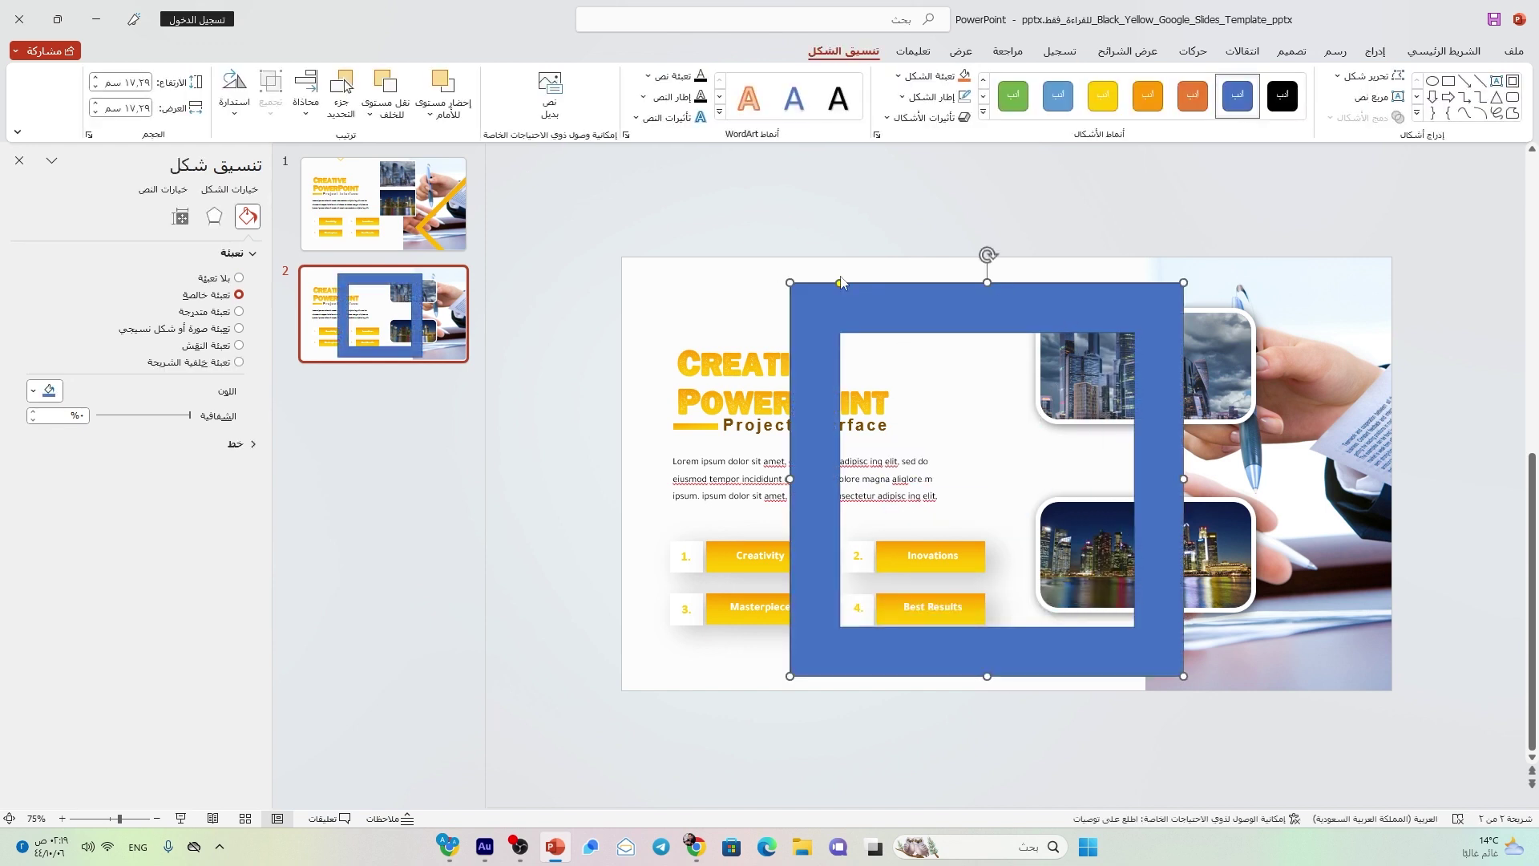
pyautogui.moveTo(842, 293); pyautogui.dragTo(813, 283)
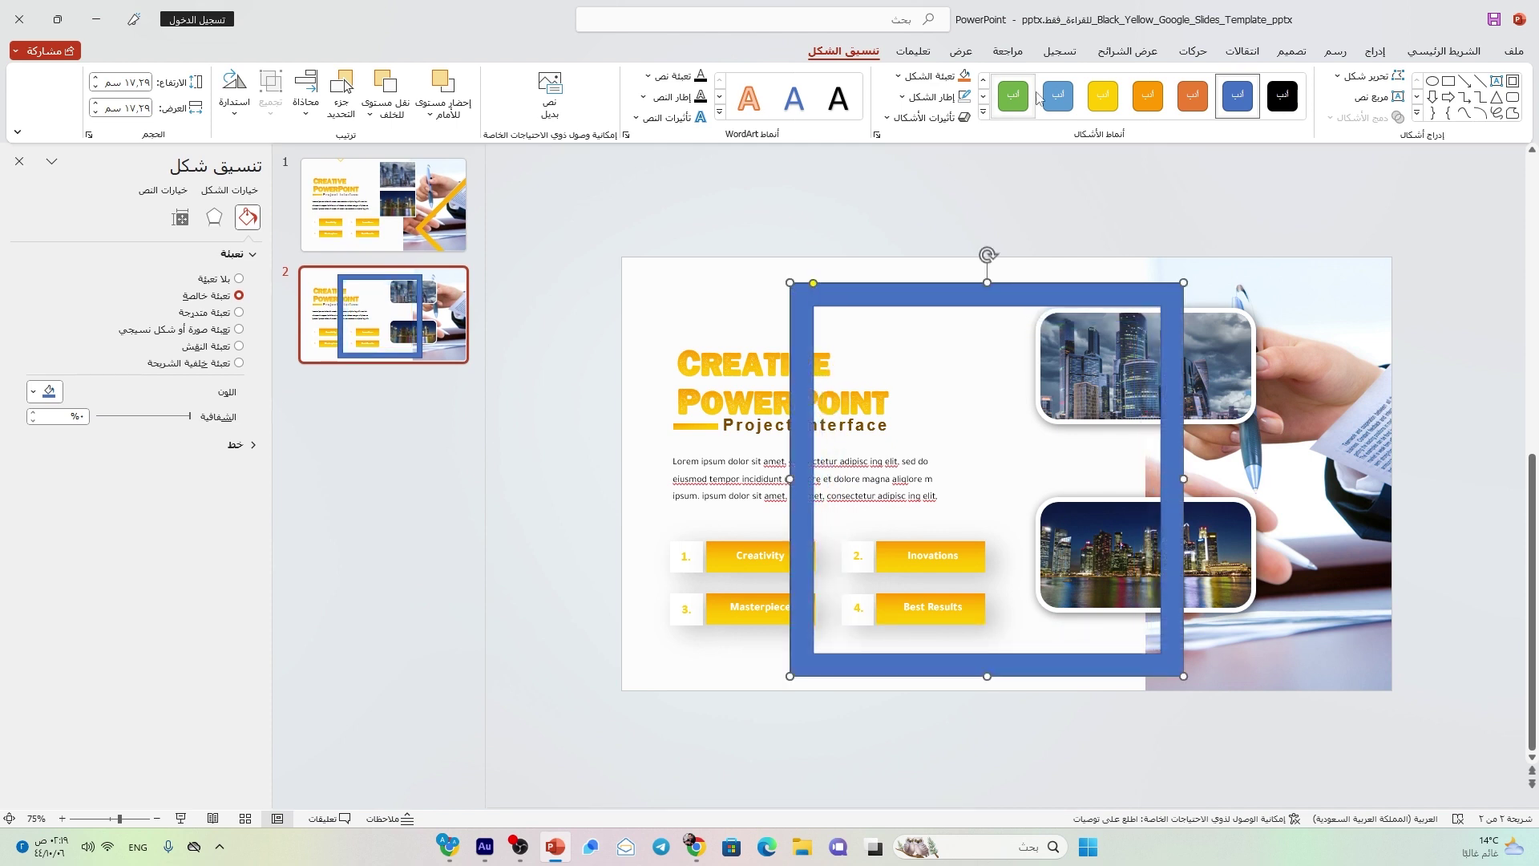
pyautogui.click(914, 100)
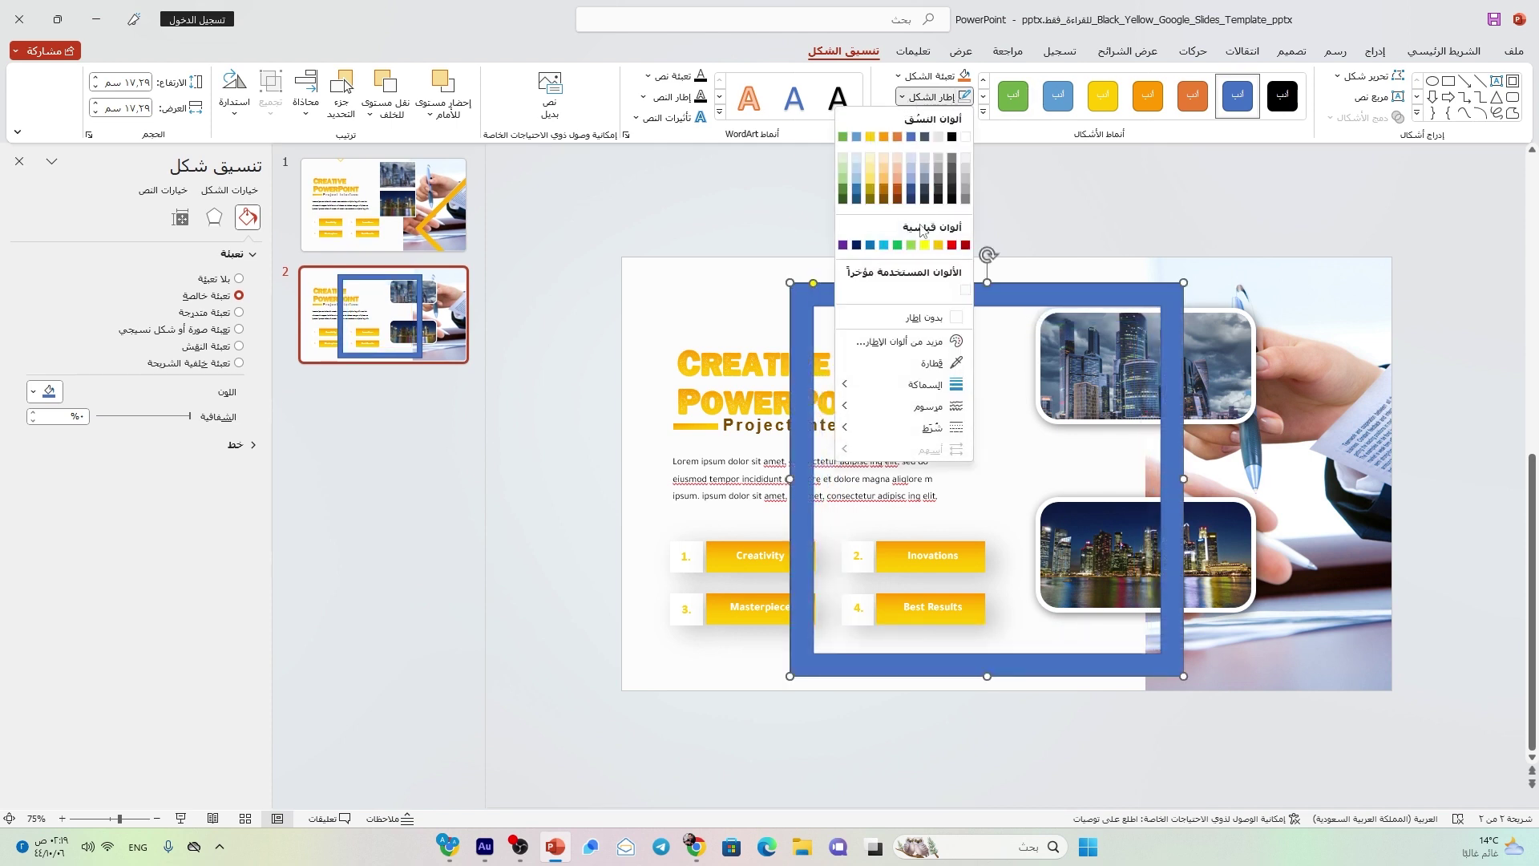
pyautogui.click(926, 317)
pyautogui.click(181, 314)
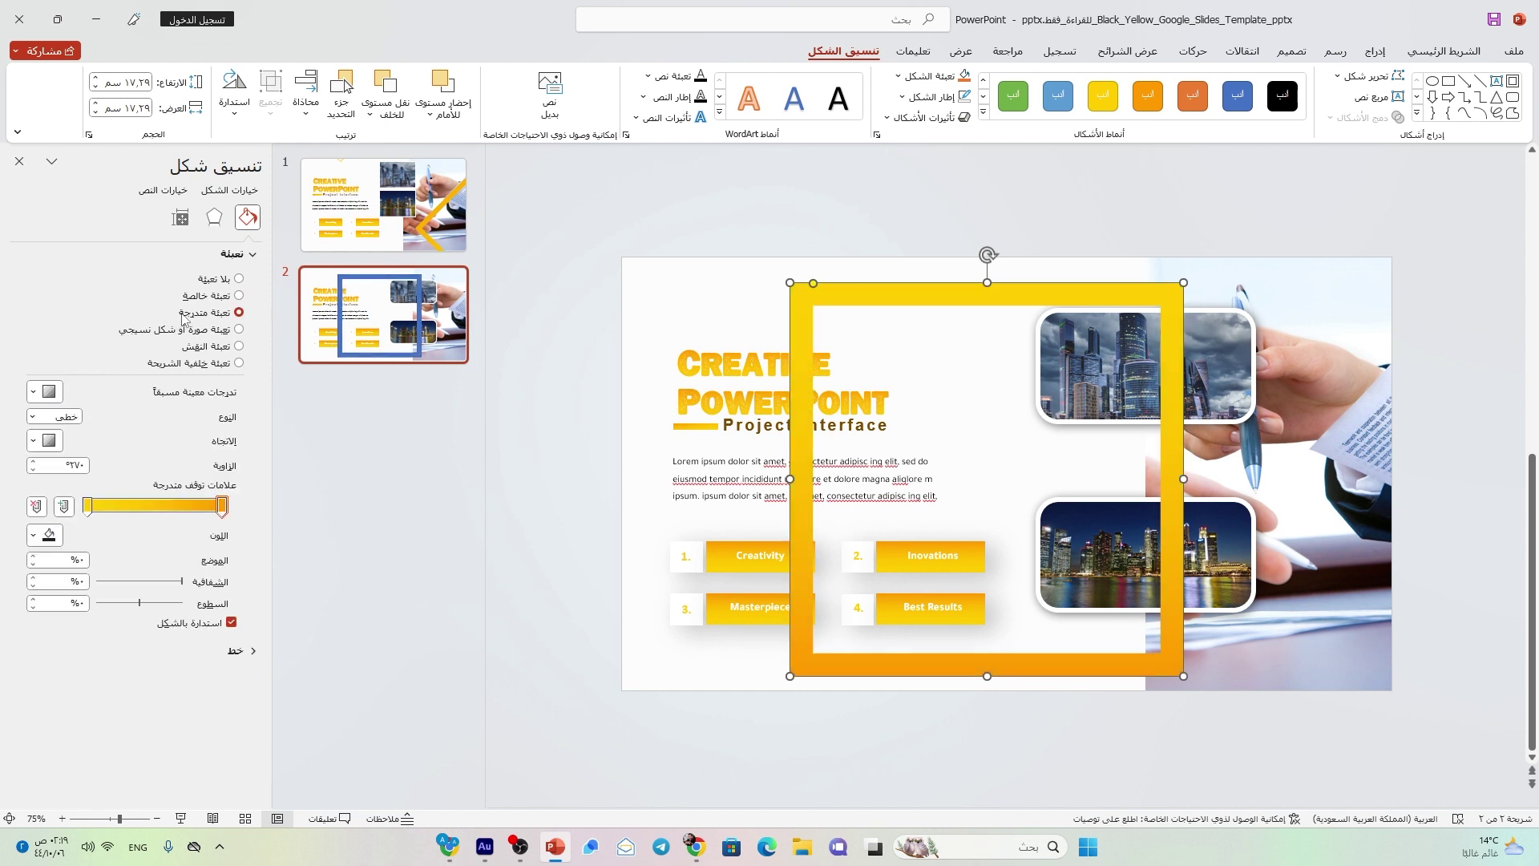
# Rotate the frame 45° into a diamond and move it toward the slide's lower right
pyautogui.click(234, 103)
pyautogui.click(168, 232)
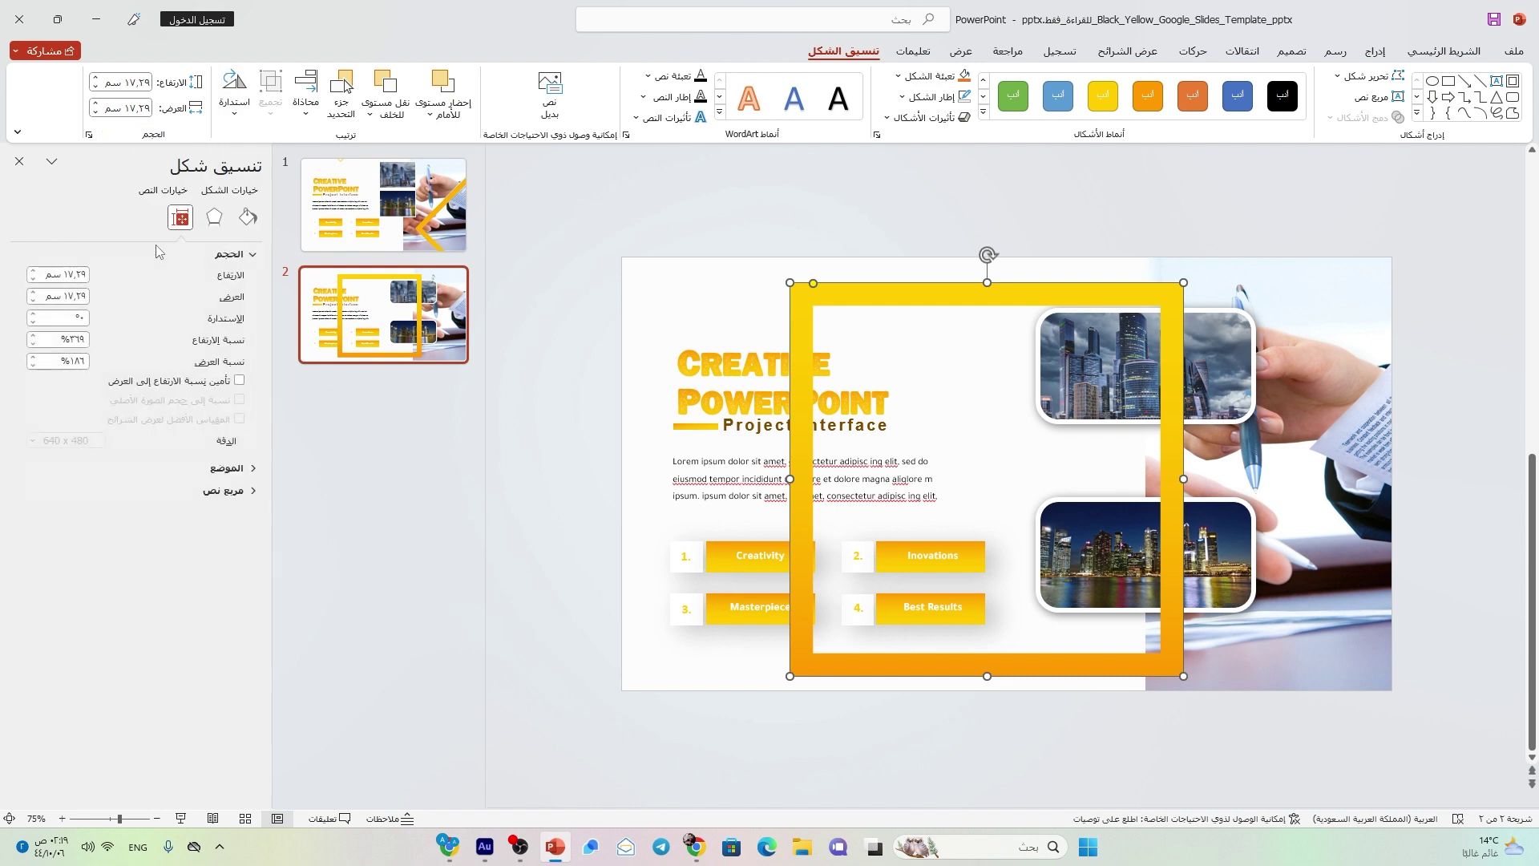
pyautogui.doubleClick(78, 318)
pyautogui.write('45')
pyautogui.press('Return')
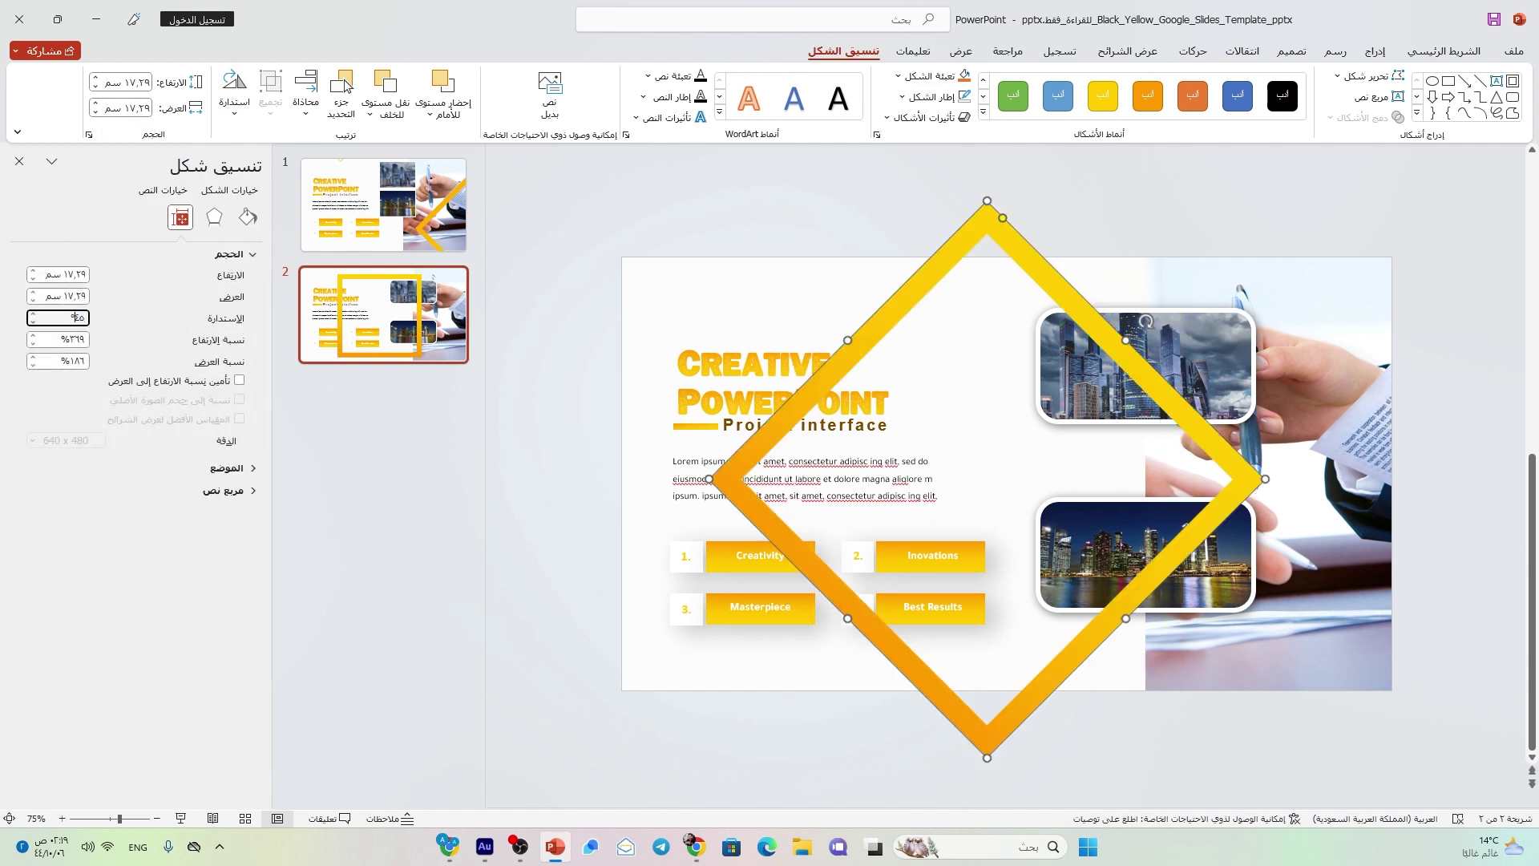
pyautogui.moveTo(835, 380); pyautogui.dragTo(1237, 531)
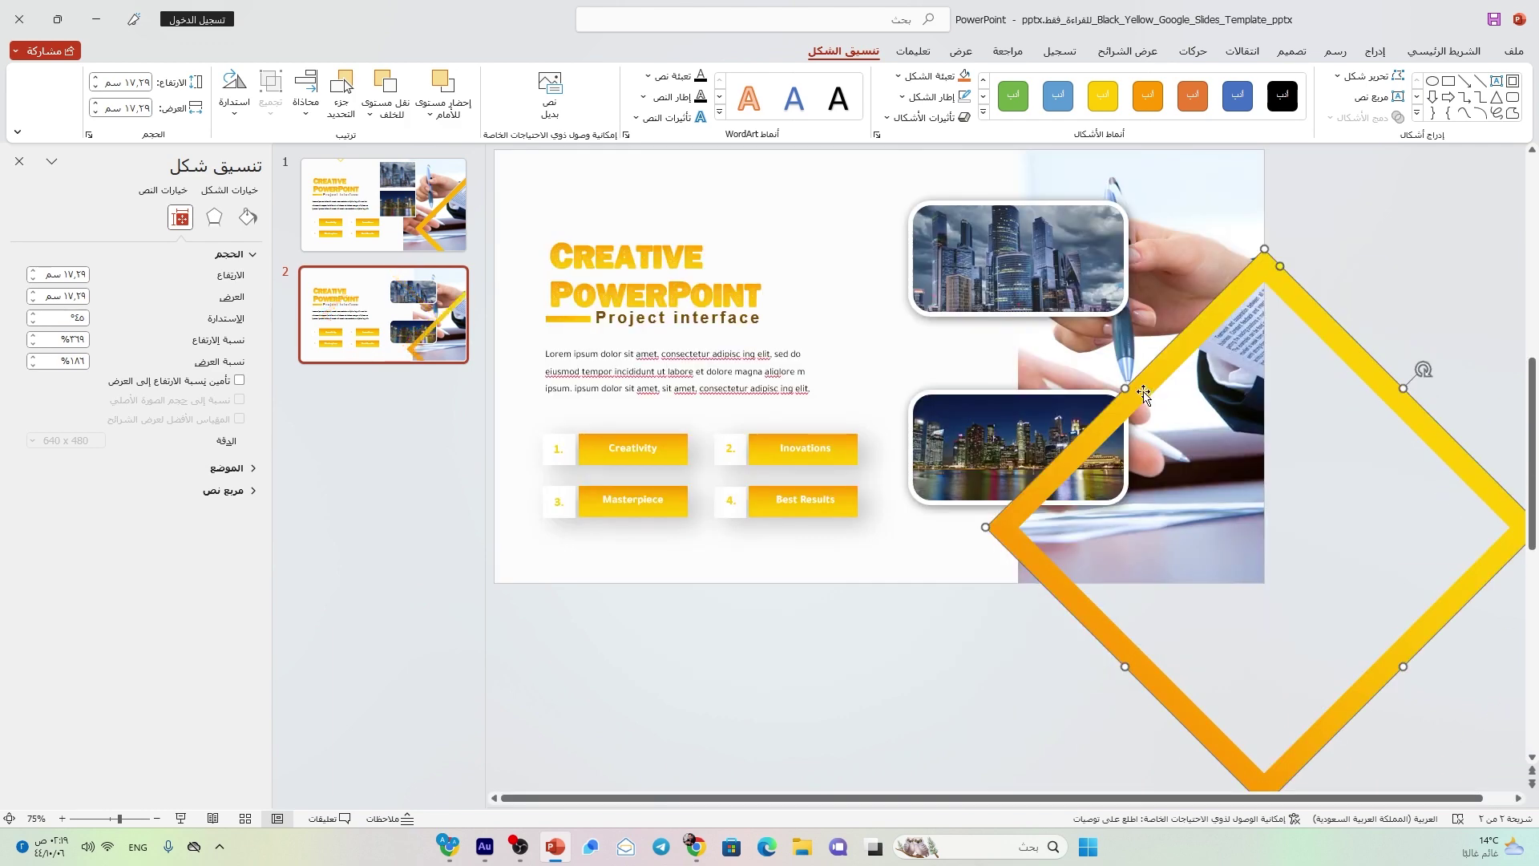
# Add two small 1.25 cm diamond copies at the slide's top-left and lower-left edge
pyautogui.scroll(-1, 1186, 390)
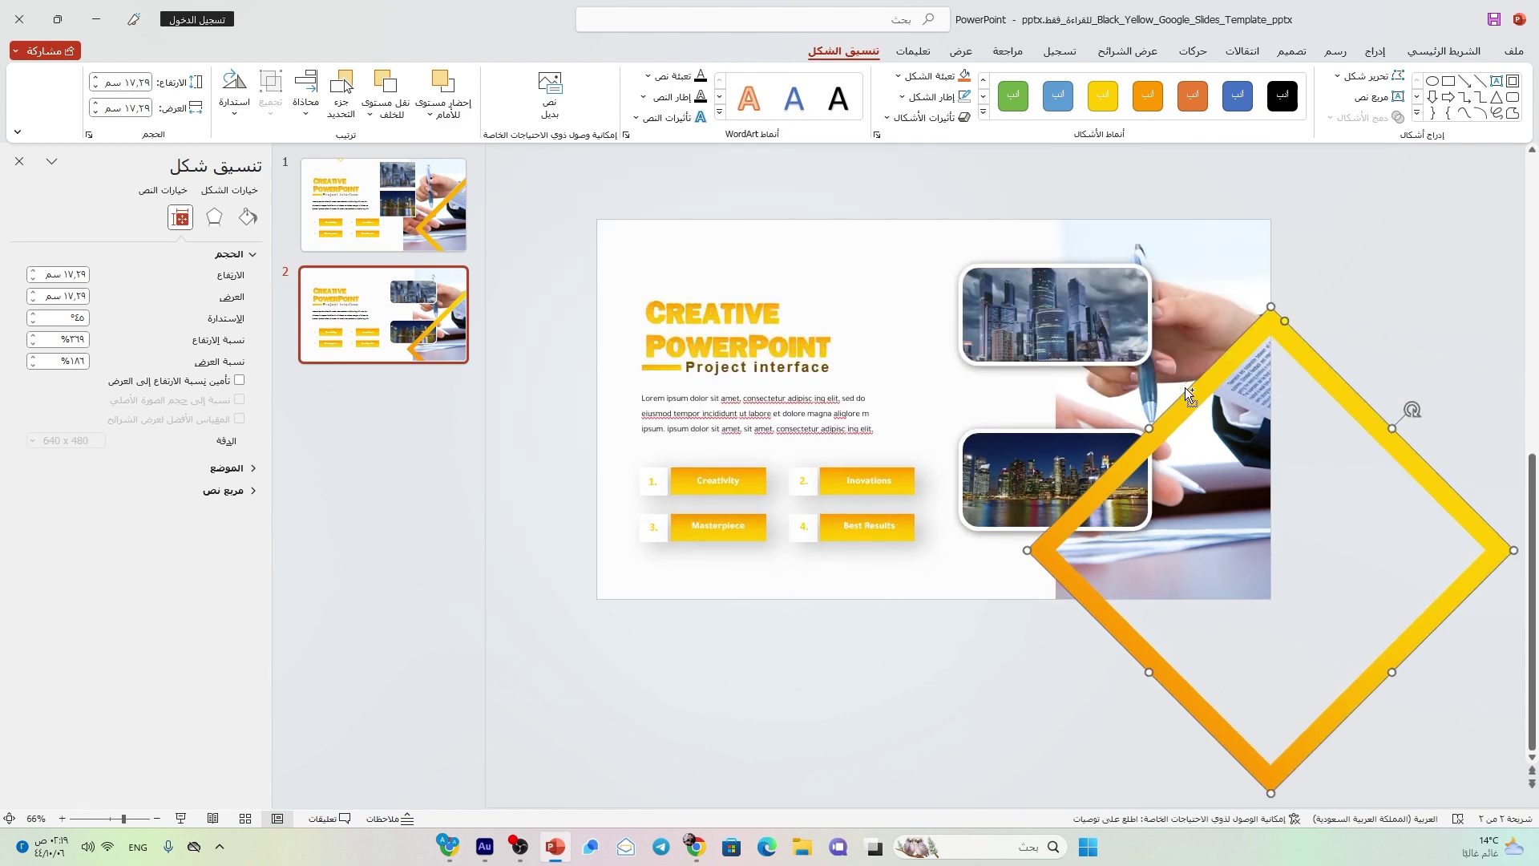
pyautogui.moveTo(1185, 387); pyautogui.dragTo(669, 277)
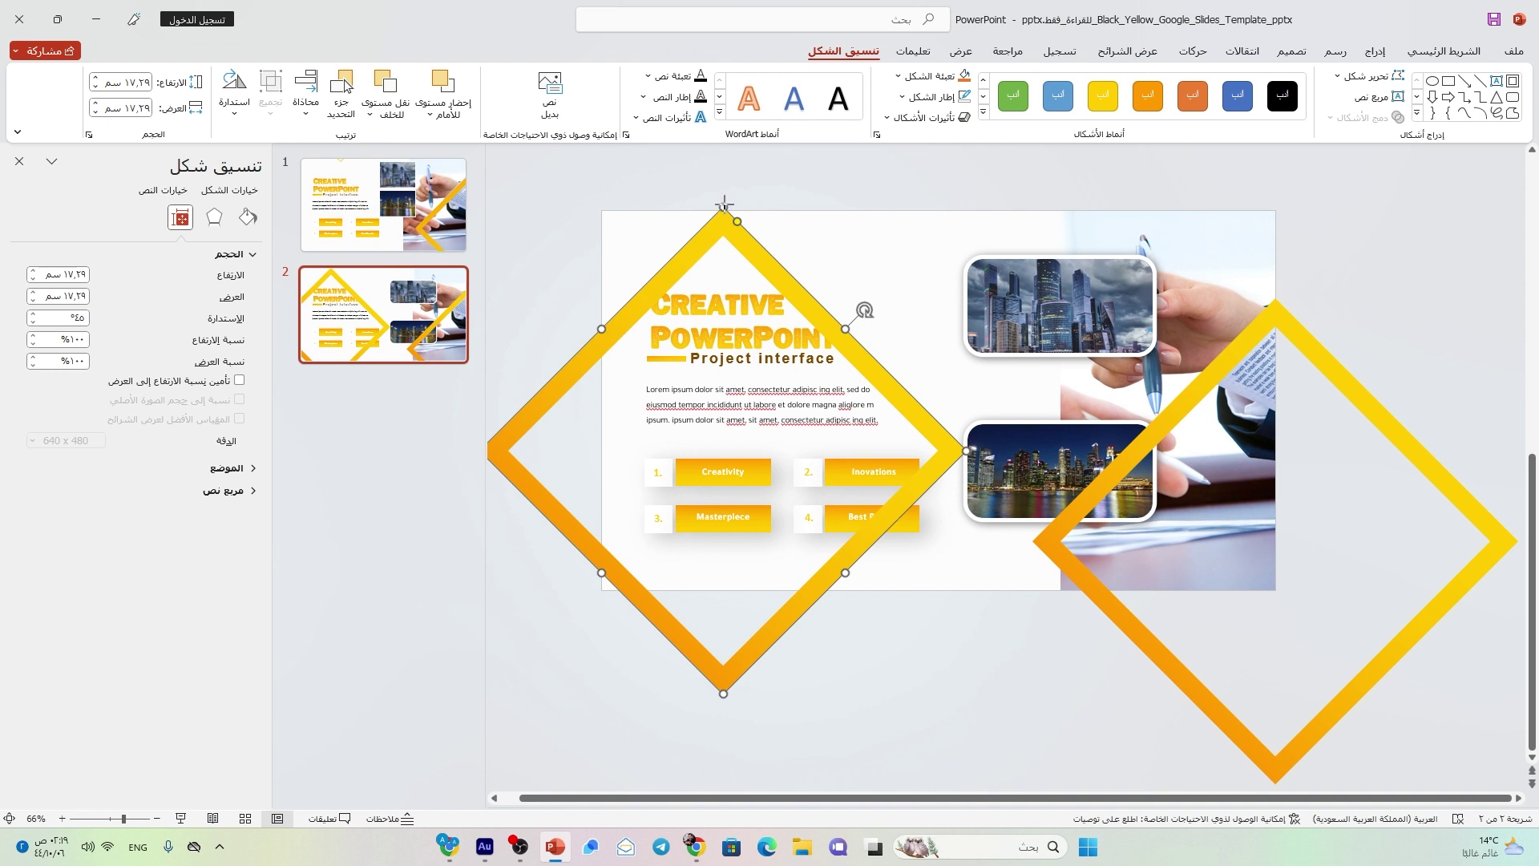
pyautogui.moveTo(723, 203); pyautogui.dragTo(712, 438)
pyautogui.moveTo(690, 491)
pyautogui.mouseDown()
pyautogui.moveTo(714, 282)
pyautogui.moveTo(636, 255)
pyautogui.moveTo(621, 558)
pyautogui.moveTo(574, 617)
pyautogui.mouseUp()
pyautogui.click(669, 246)
pyautogui.click(670, 247)
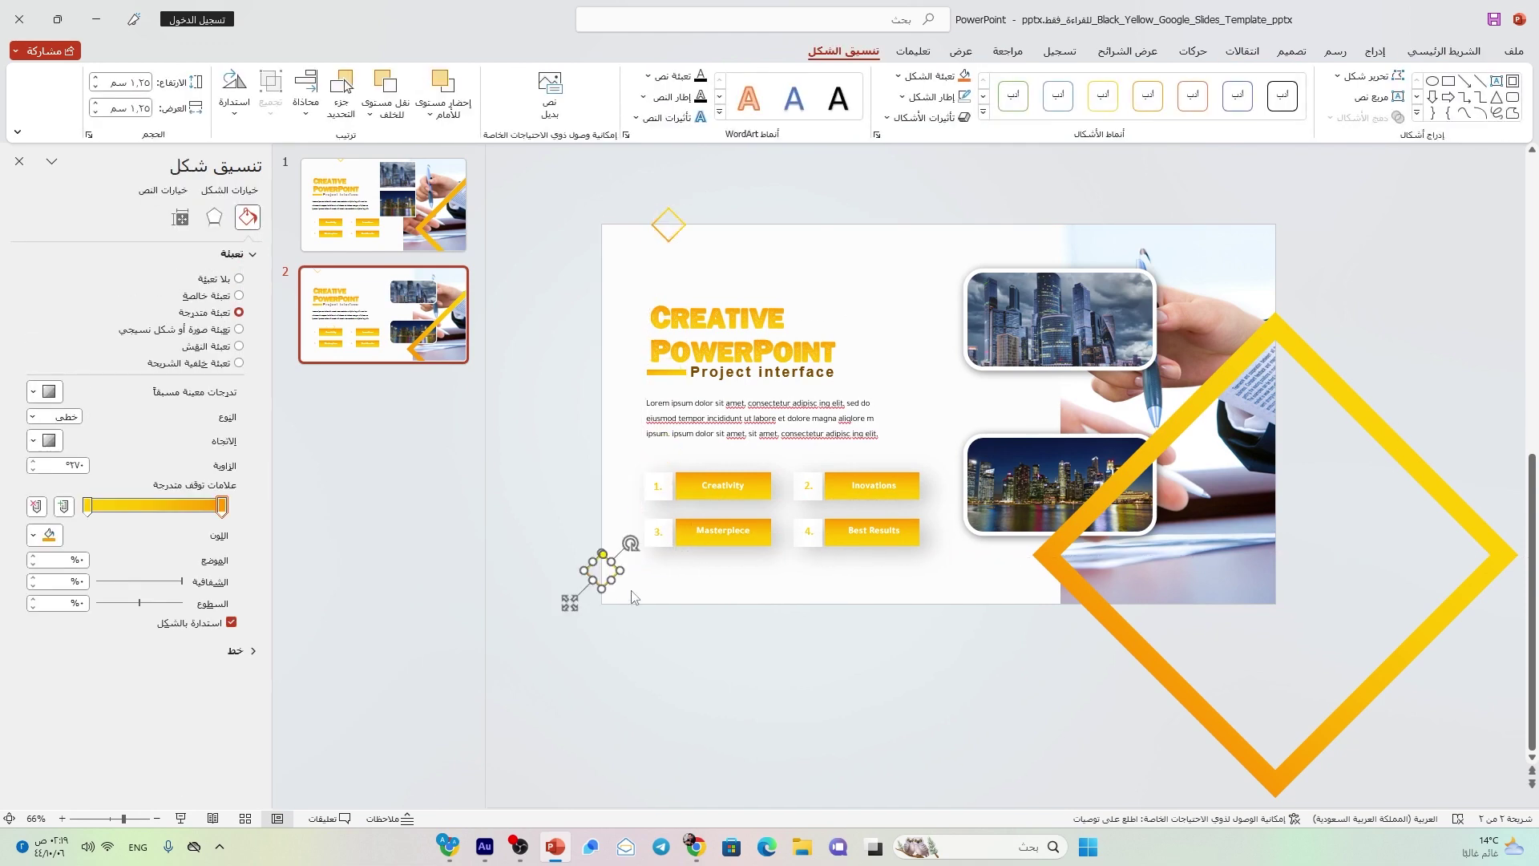
pyautogui.click(699, 595)
# Preview the diamond-framed slide with a Shift+F5 slide show, then exit back to editing
pyautogui.keyDown('ctrl'); pyautogui.scroll(1, 866, 593); pyautogui.keyUp('ctrl')
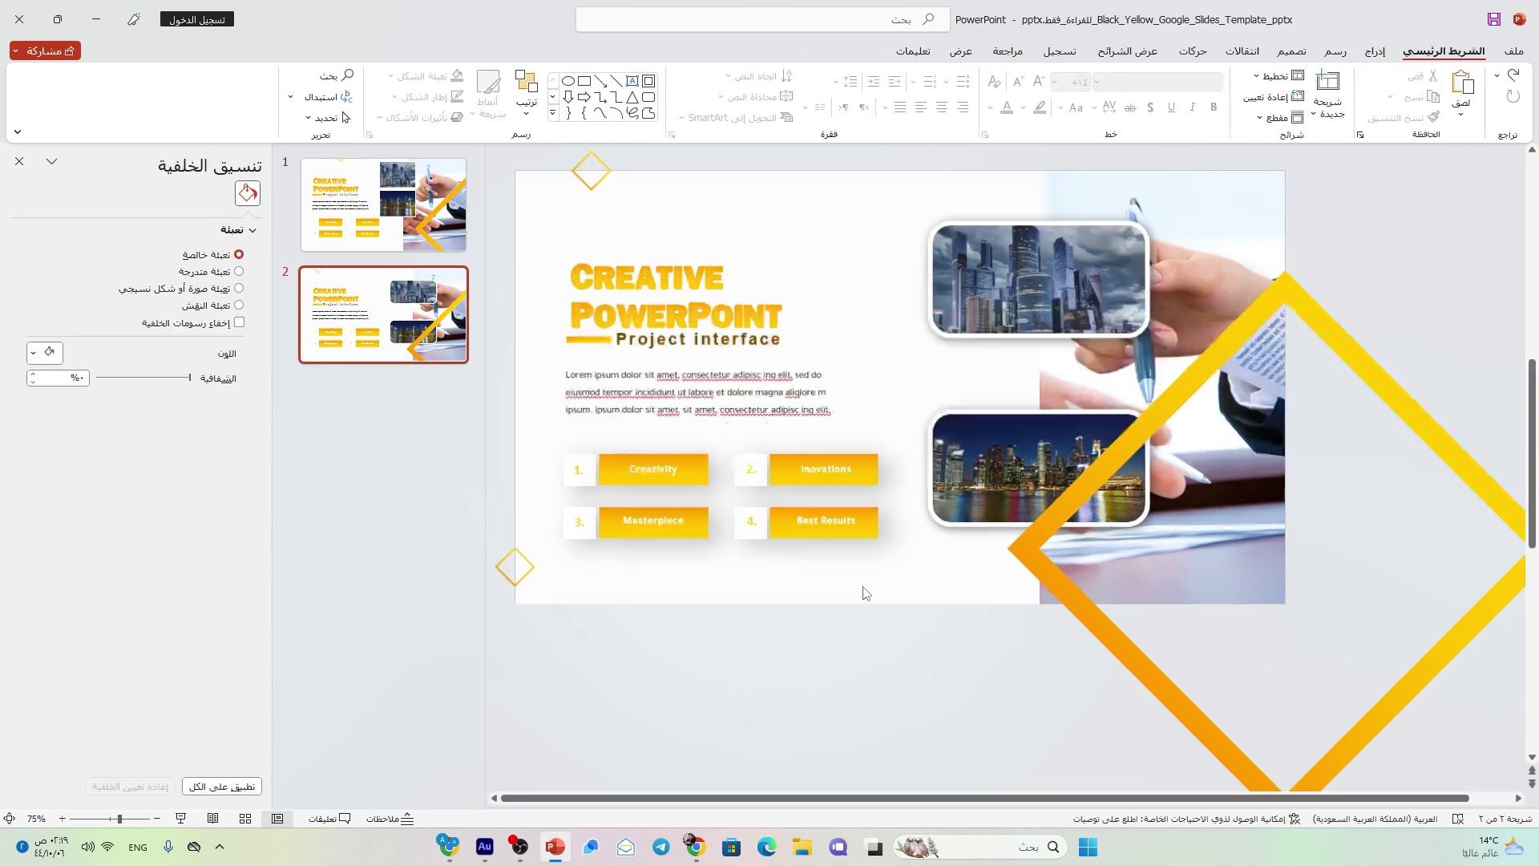
pyautogui.hotkey('shift', 'F5')
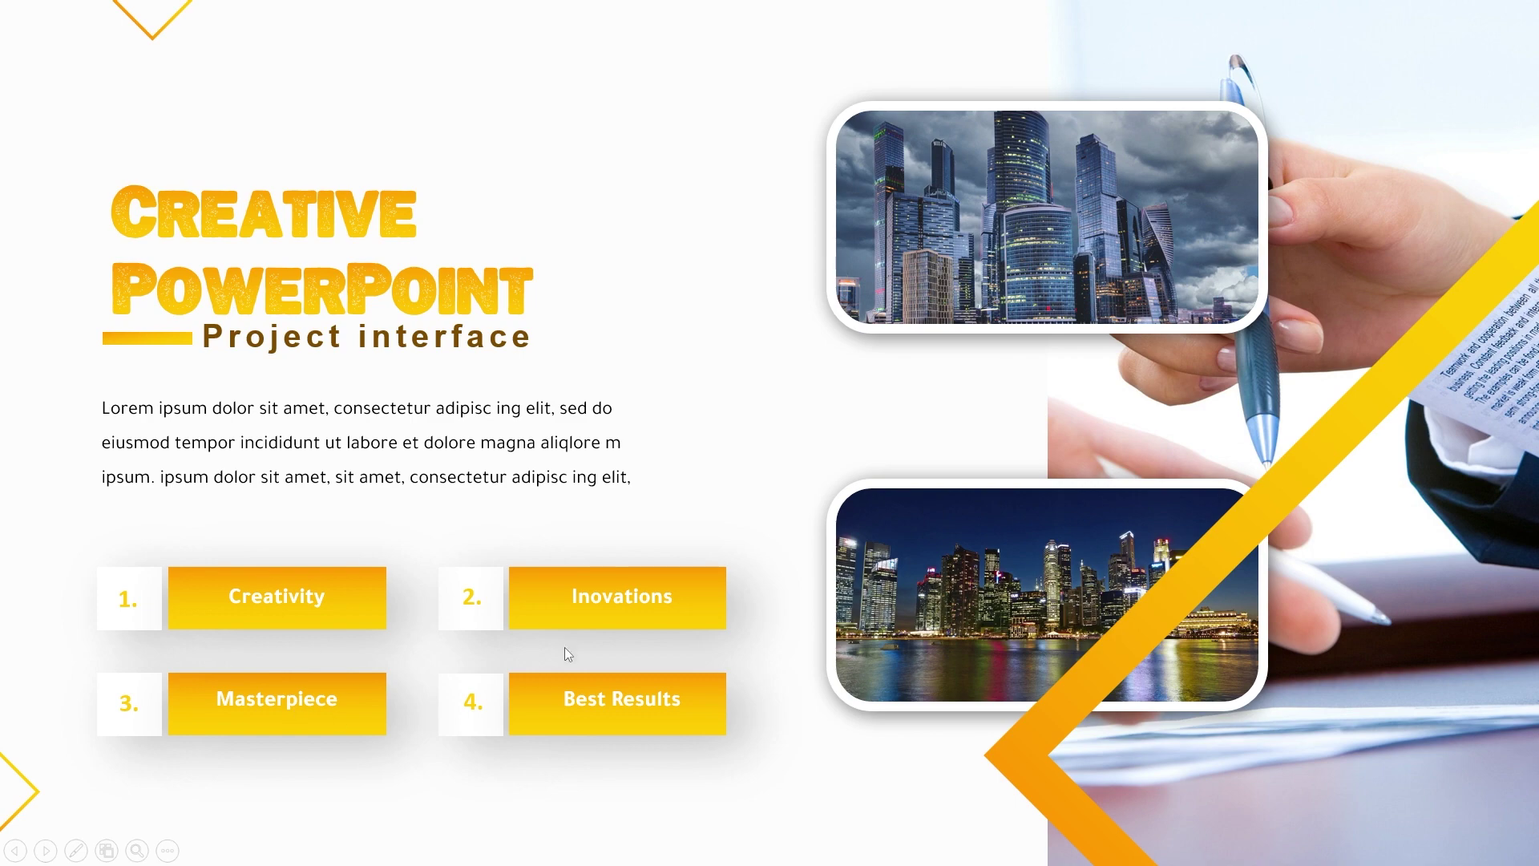
pyautogui.press('Escape')
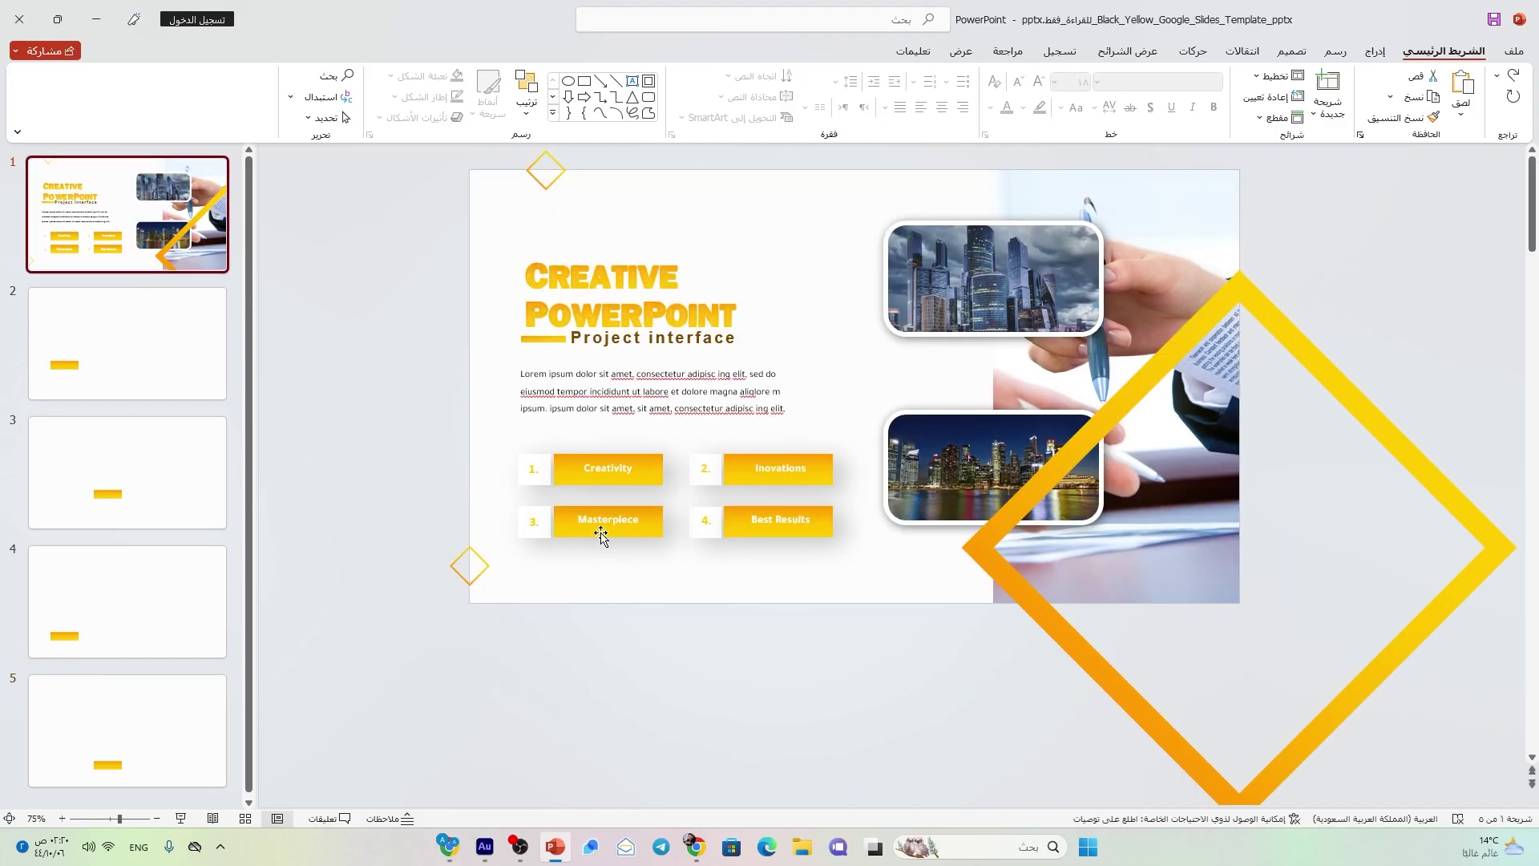
# Select the Creativity button as a whole object on slide 1
pyautogui.click(624, 472)
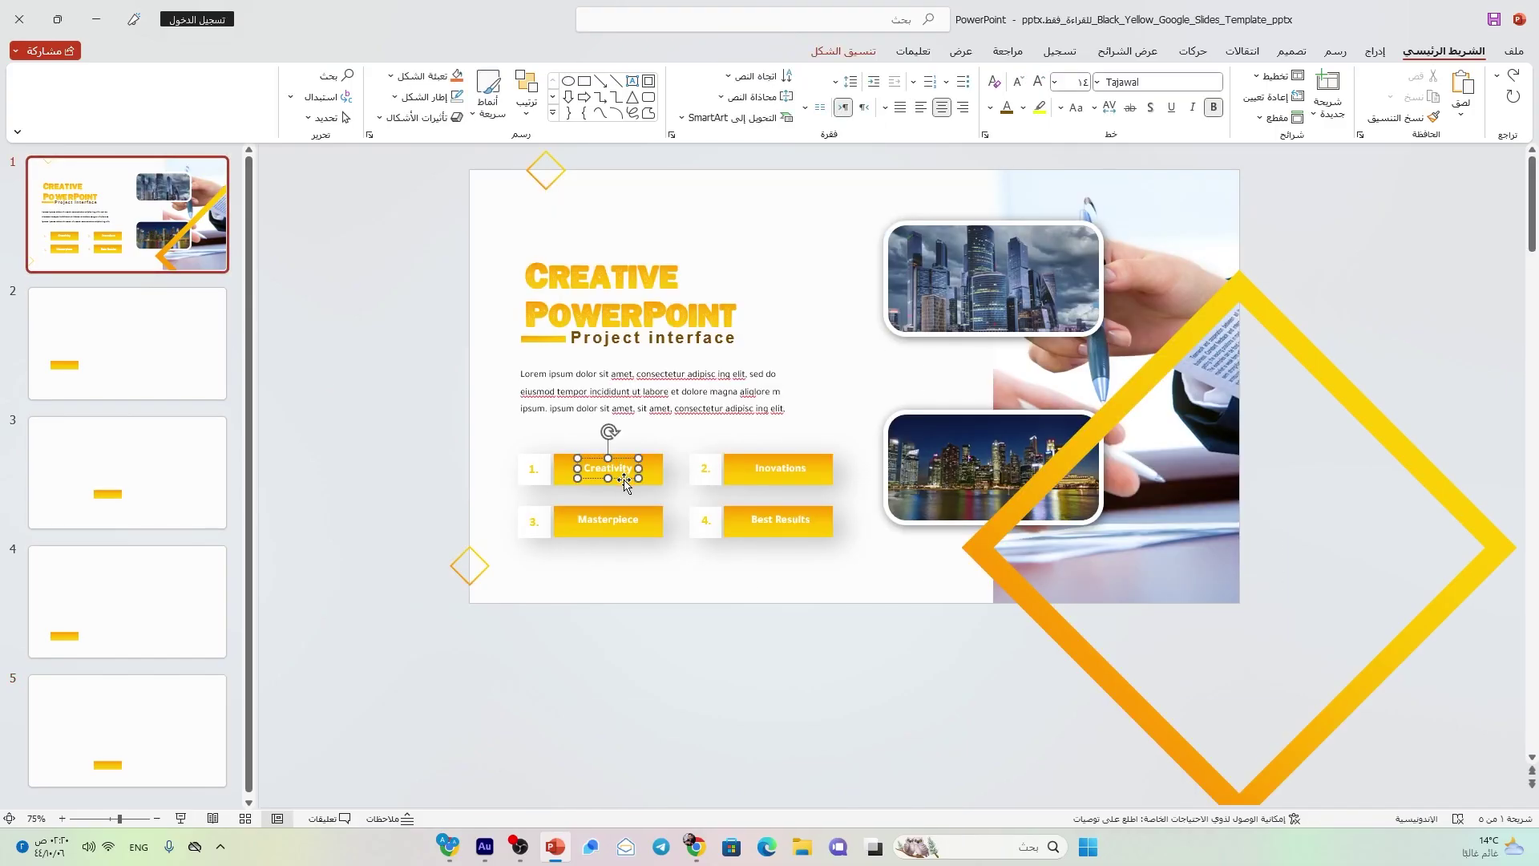
pyautogui.doubleClick(624, 473)
pyautogui.click(620, 468)
pyautogui.click(622, 478)
# Give the Creativity button a click action that hyperlinks to slide 2
pyautogui.click(1376, 50)
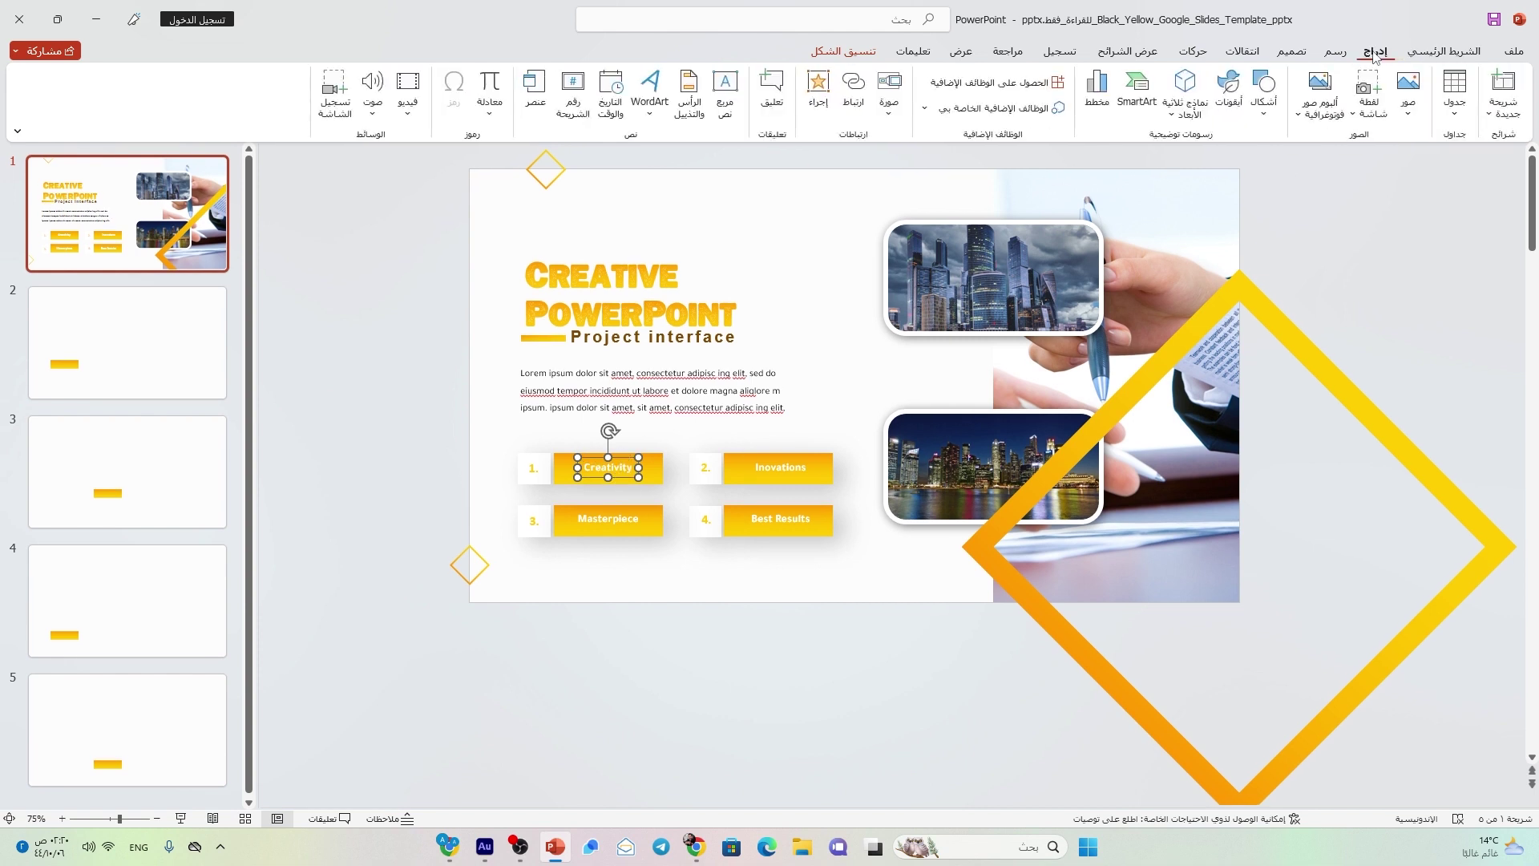
pyautogui.click(824, 100)
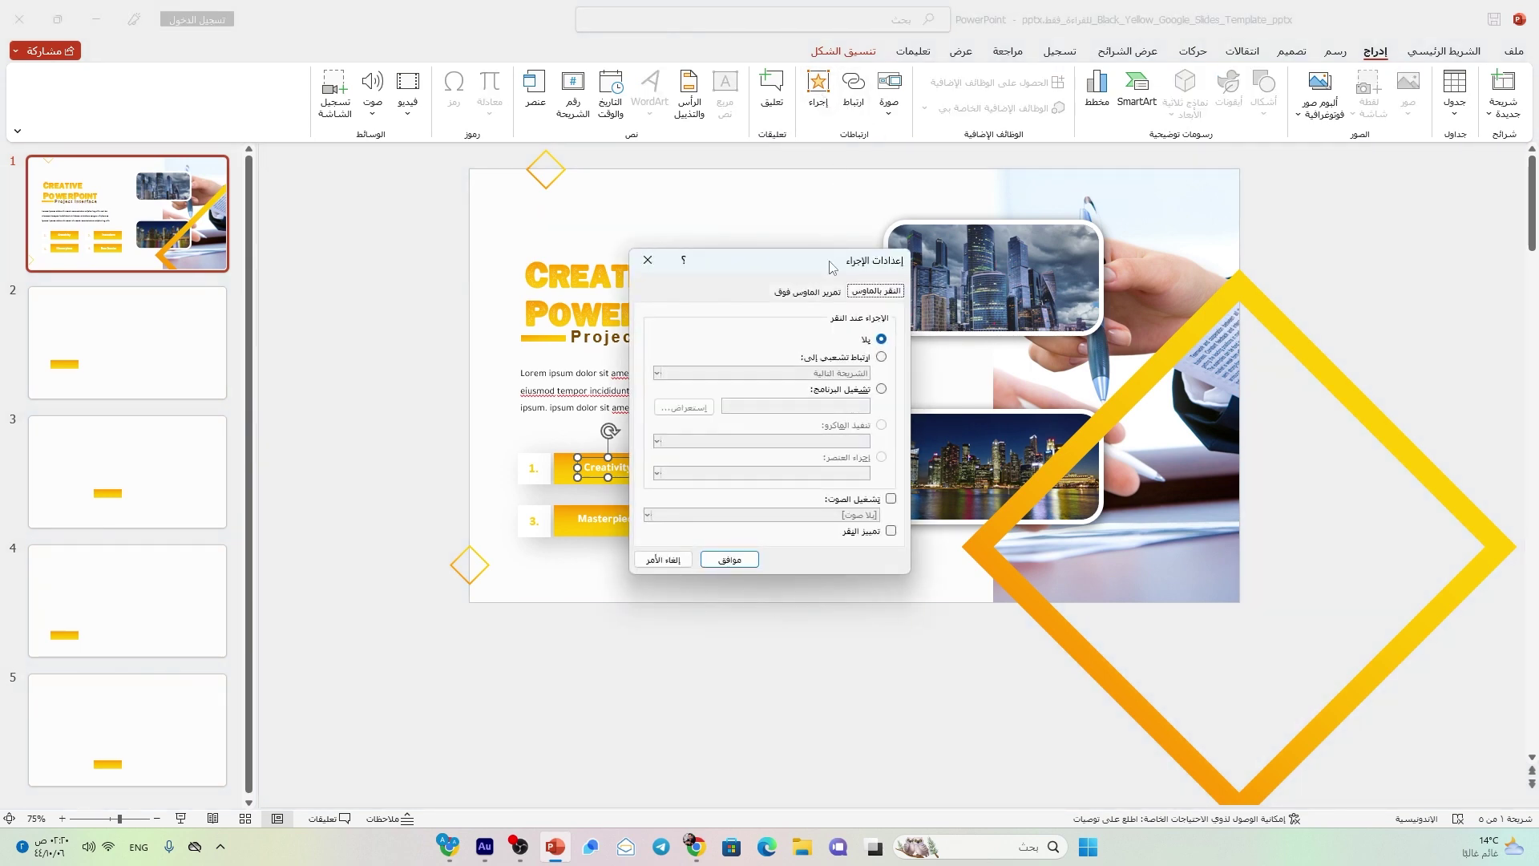
pyautogui.moveTo(827, 261); pyautogui.dragTo(956, 189)
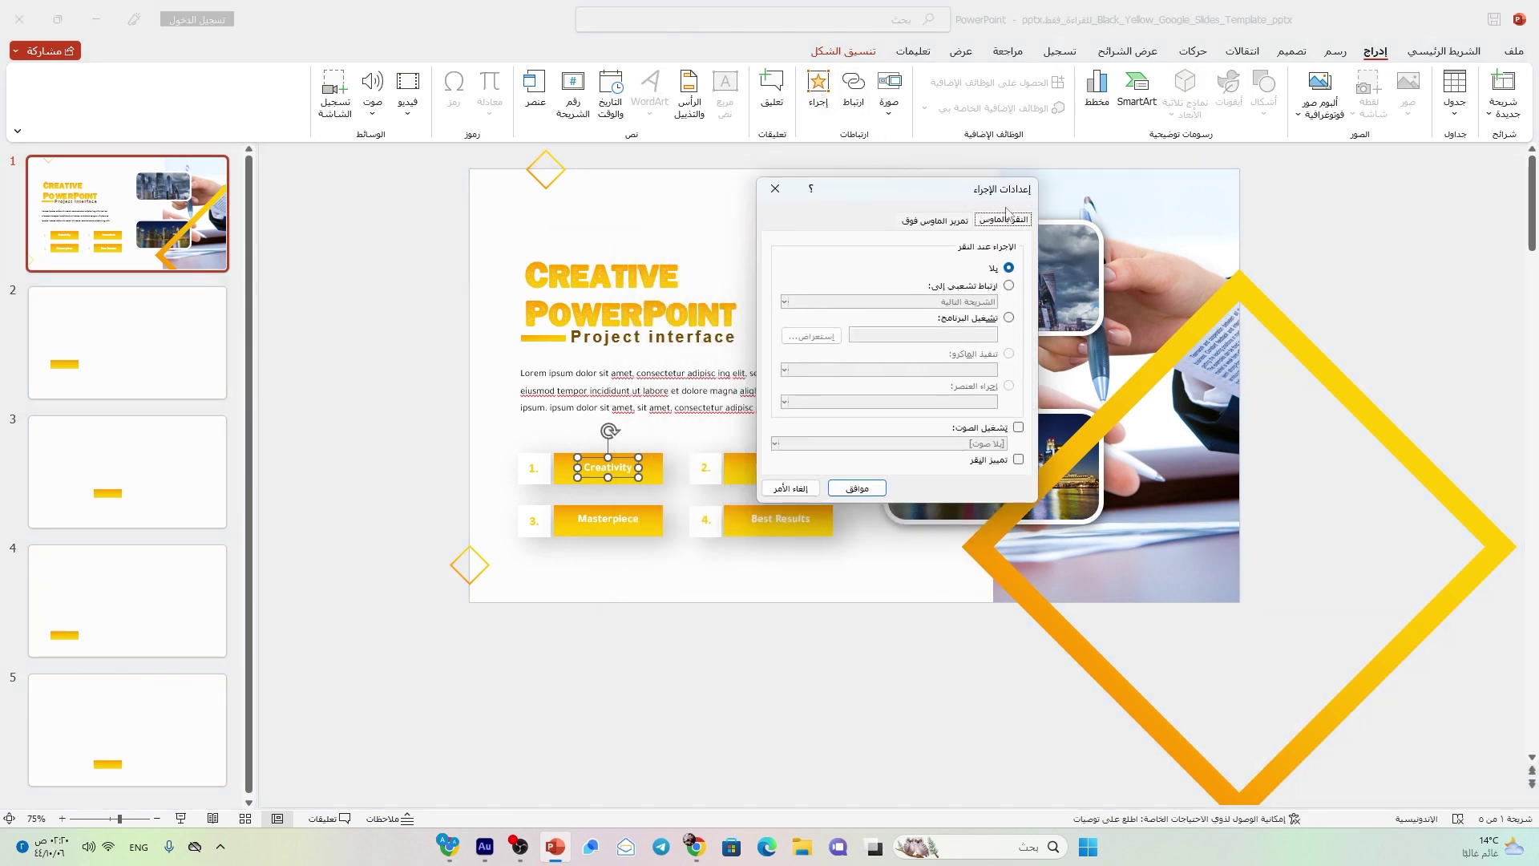
pyautogui.click(987, 289)
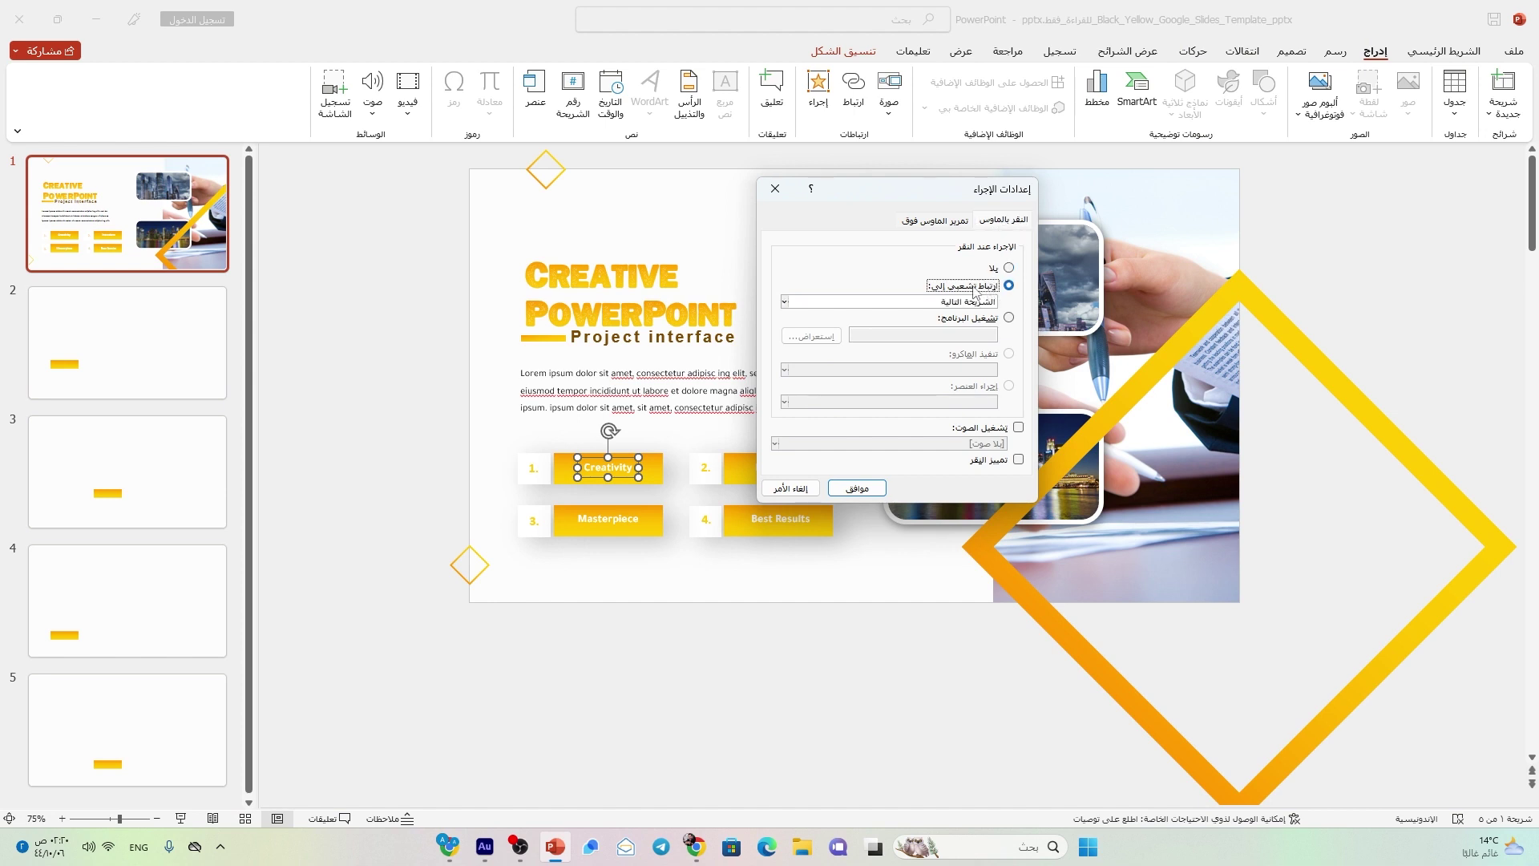
pyautogui.click(962, 302)
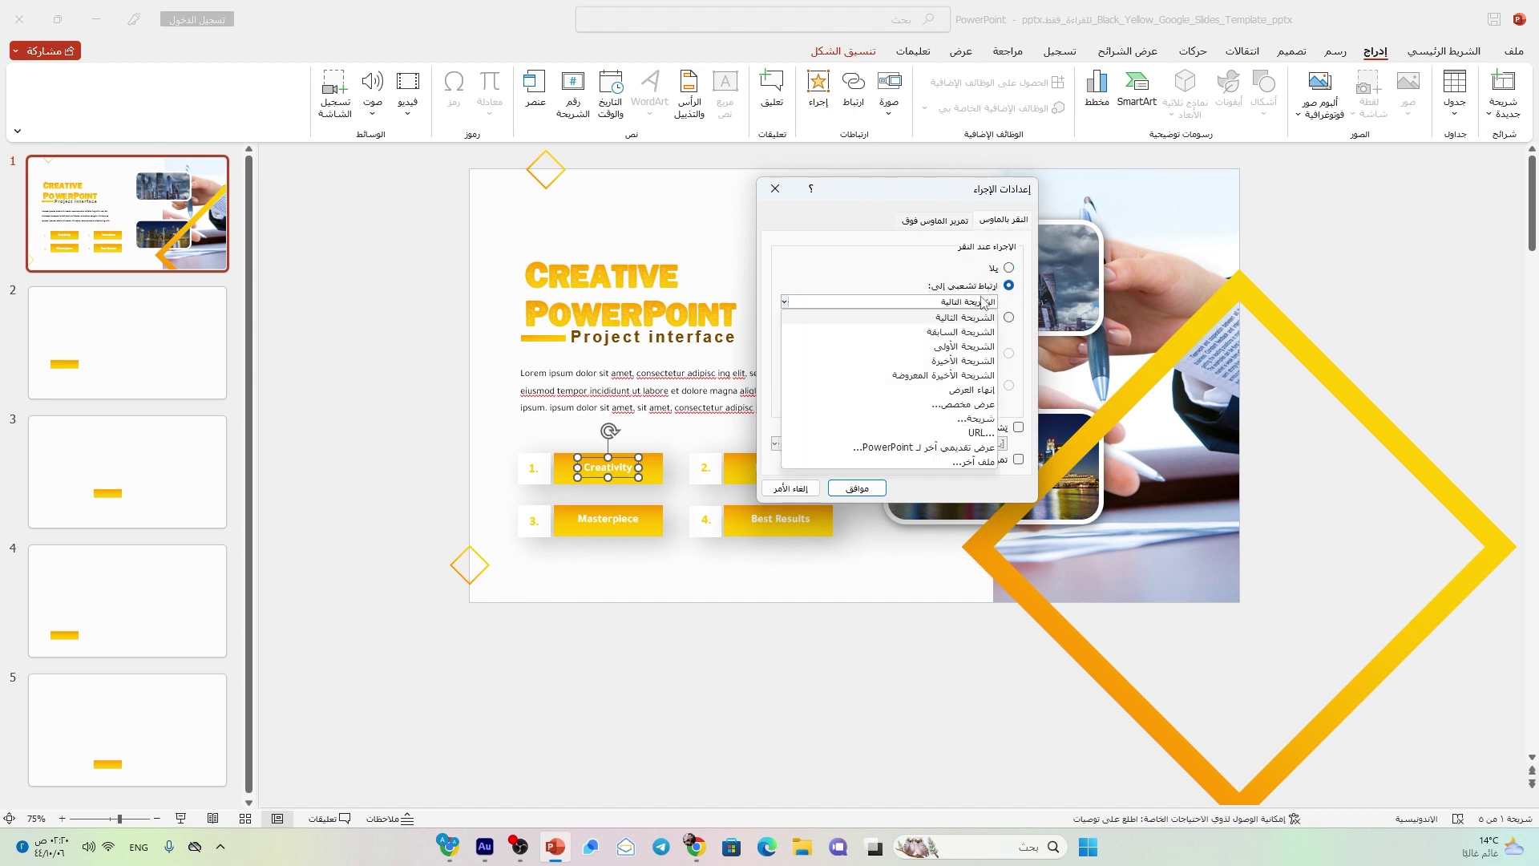
pyautogui.click(882, 417)
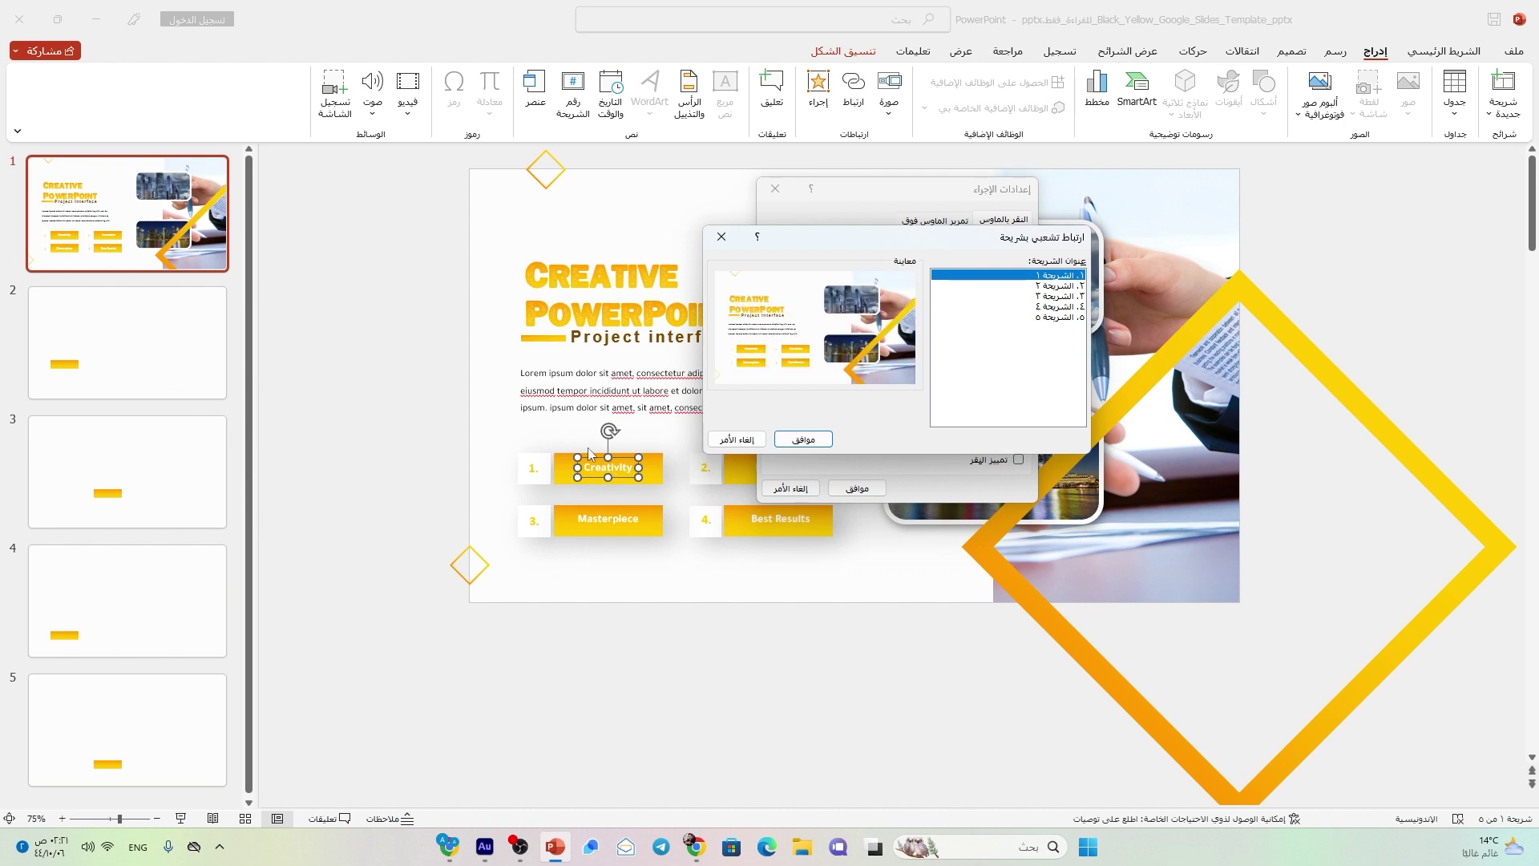
pyautogui.click(1051, 287)
pyautogui.click(809, 440)
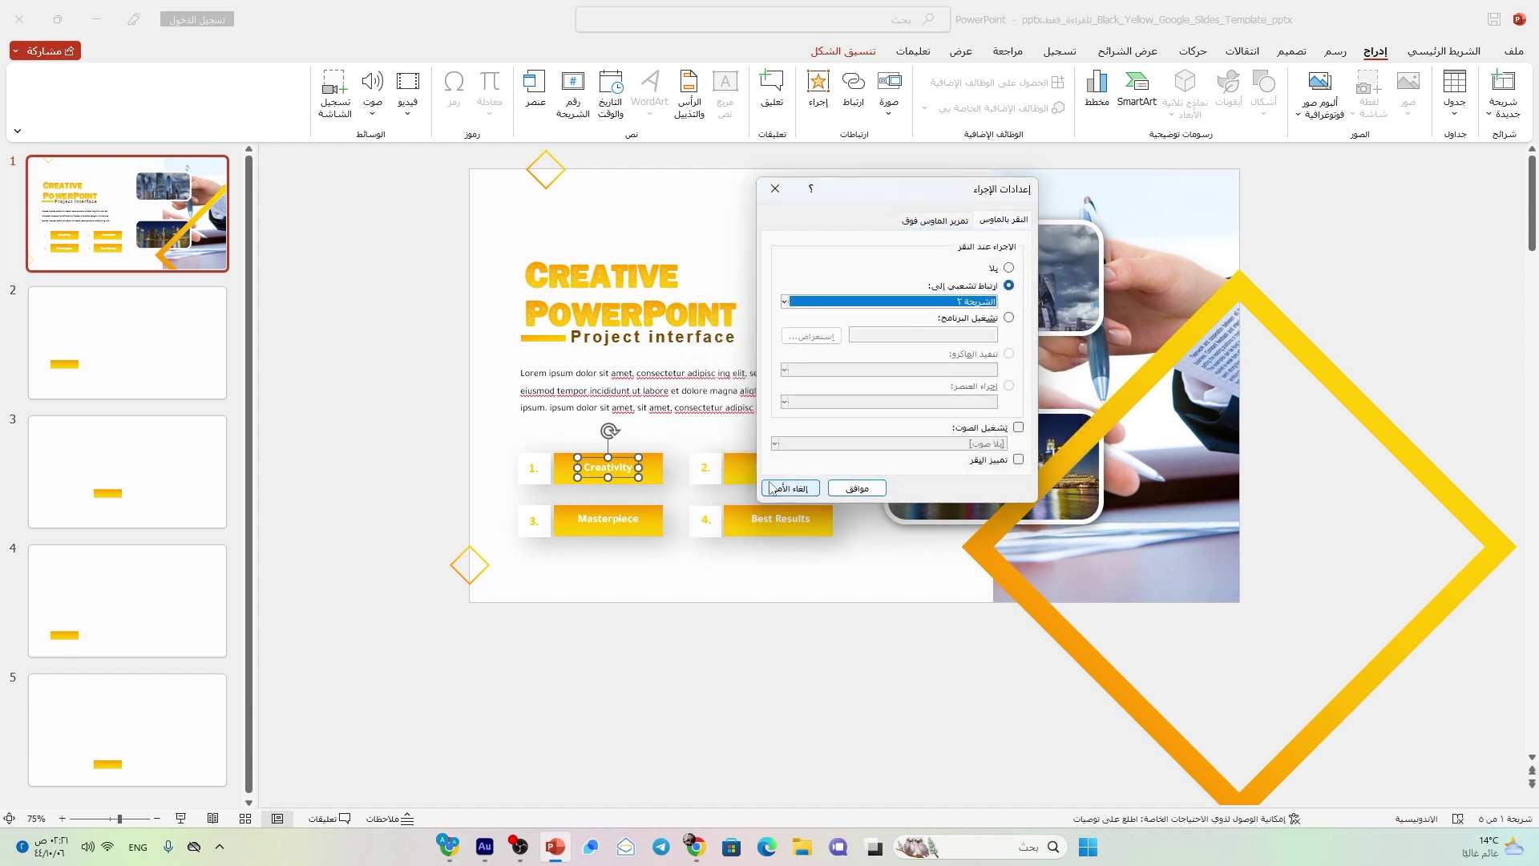
pyautogui.click(842, 489)
pyautogui.click(792, 477)
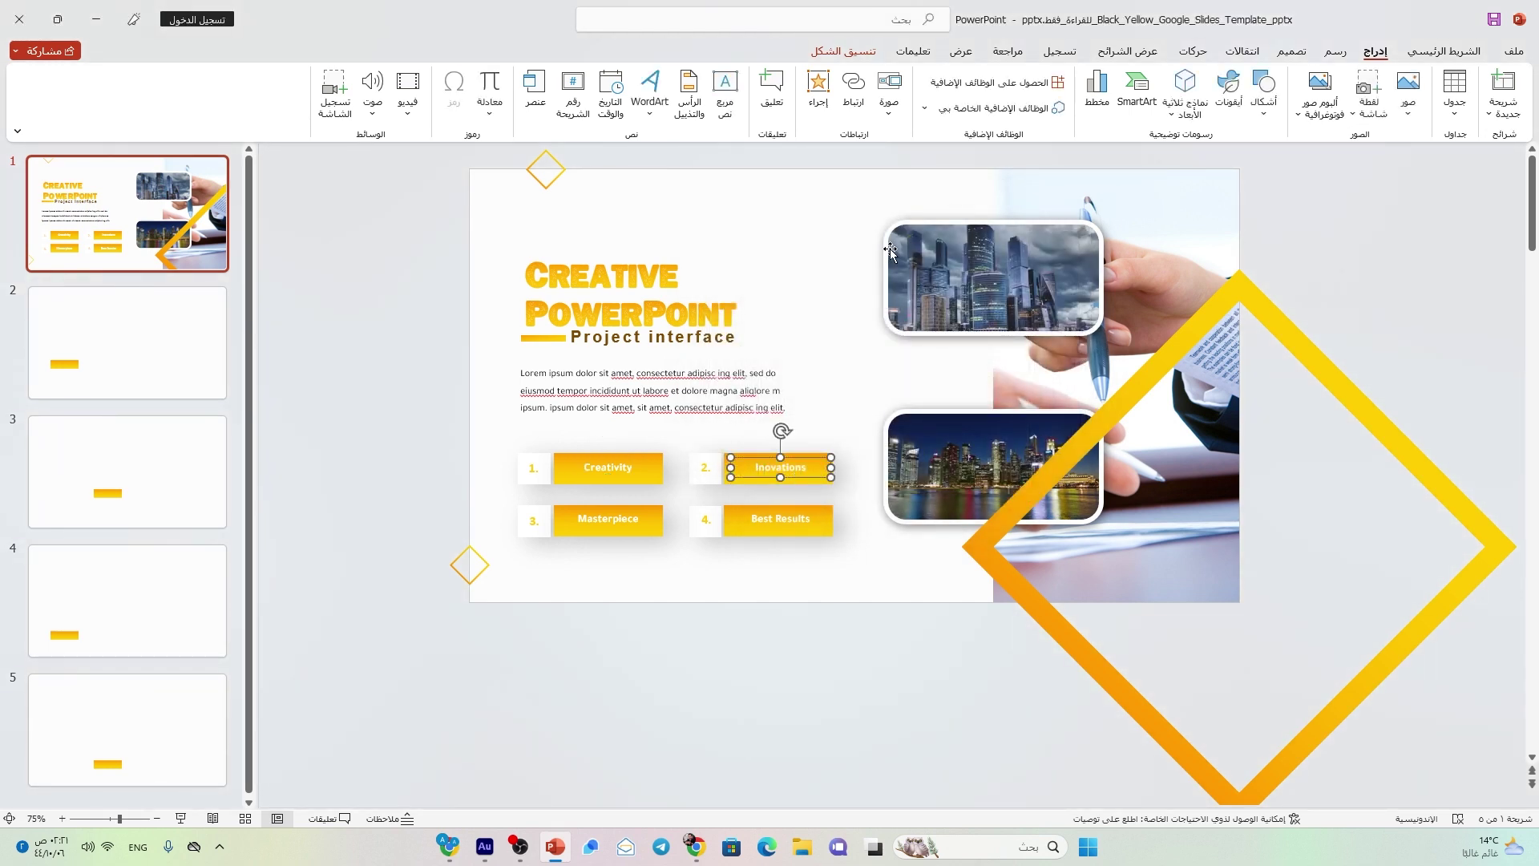
# Give the Inovations box a click action that hyperlinks to slide 3
pyautogui.click(818, 92)
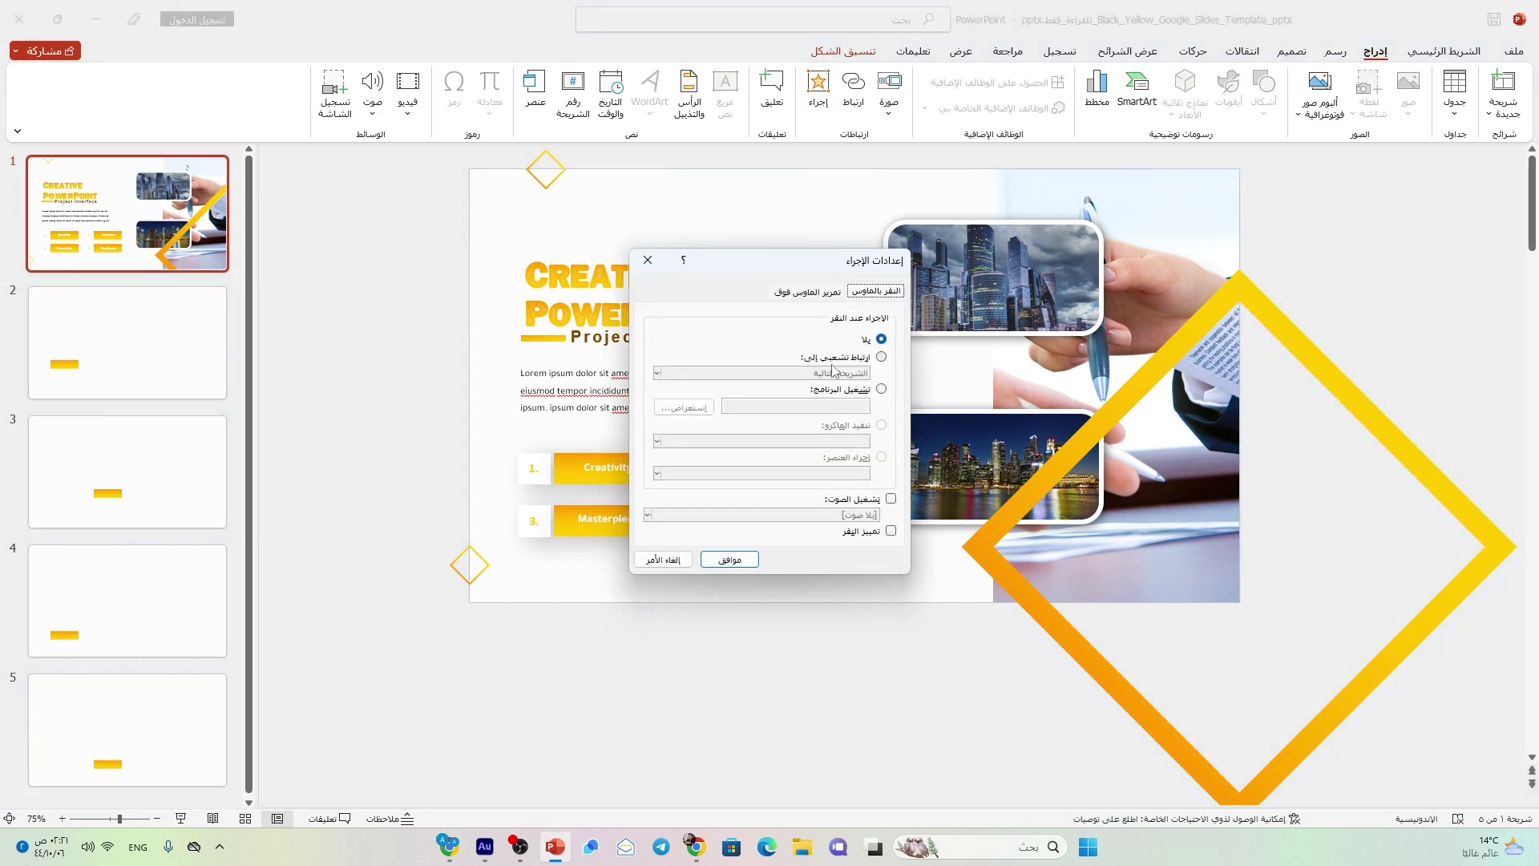
pyautogui.click(837, 357)
pyautogui.click(841, 373)
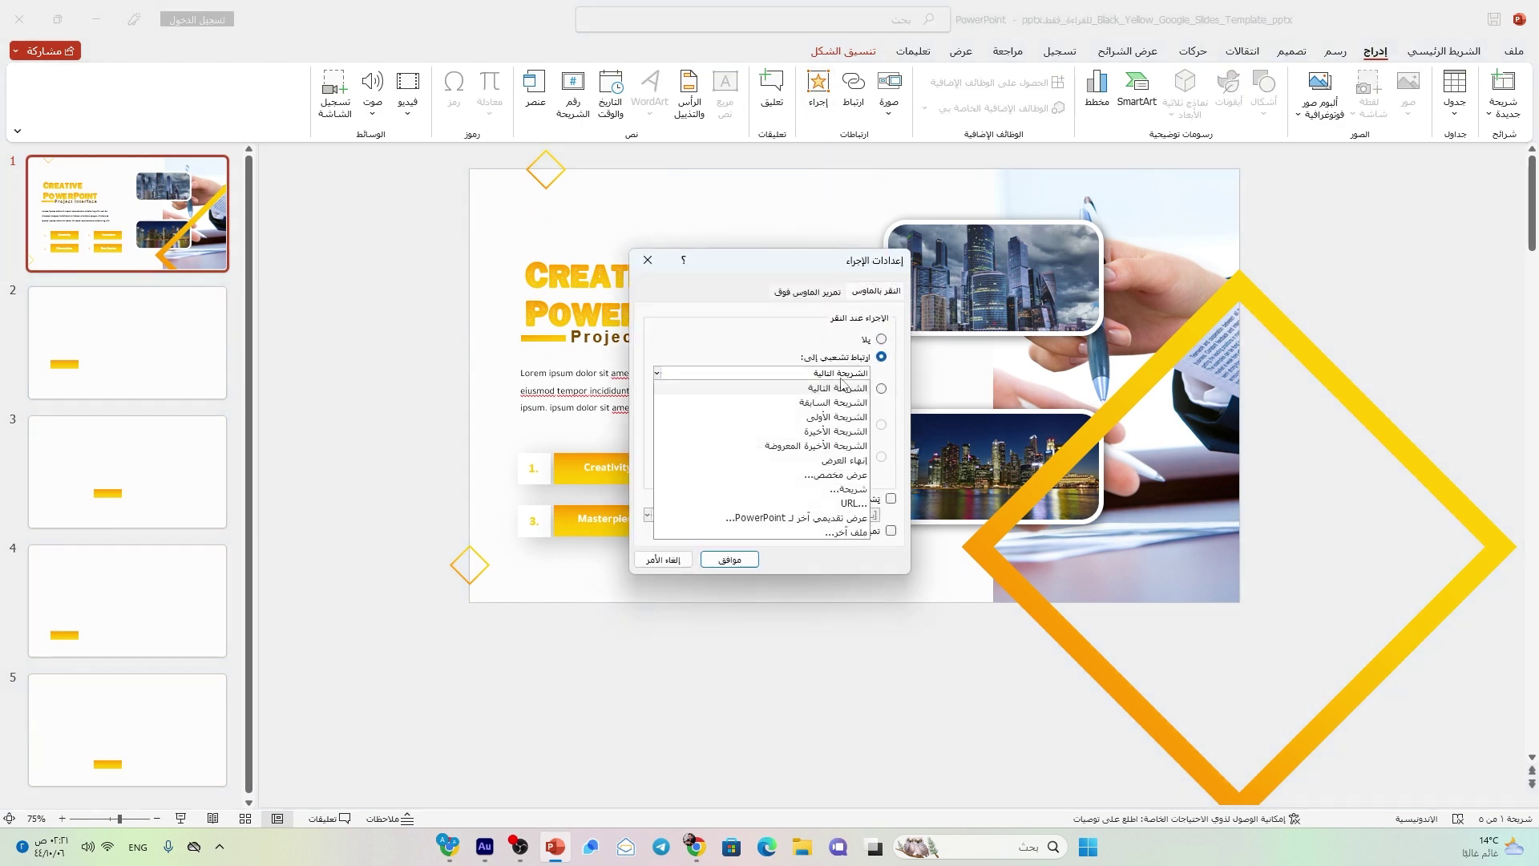
pyautogui.click(840, 489)
pyautogui.click(922, 367)
pyautogui.click(678, 511)
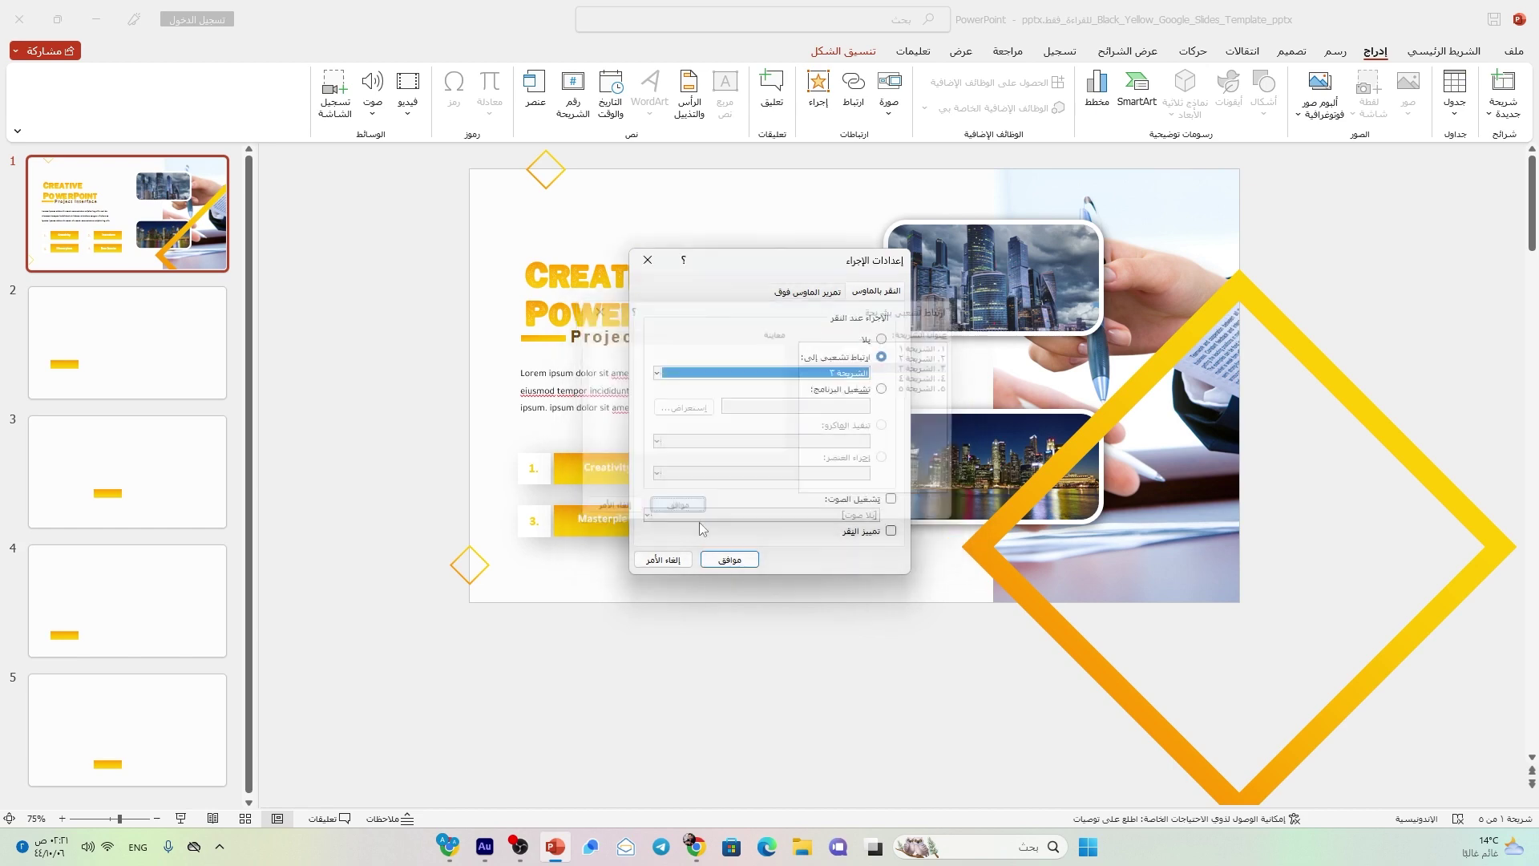
pyautogui.click(729, 559)
# Set the Masterpiece box's click action to hyperlink to slide 4
pyautogui.click(598, 519)
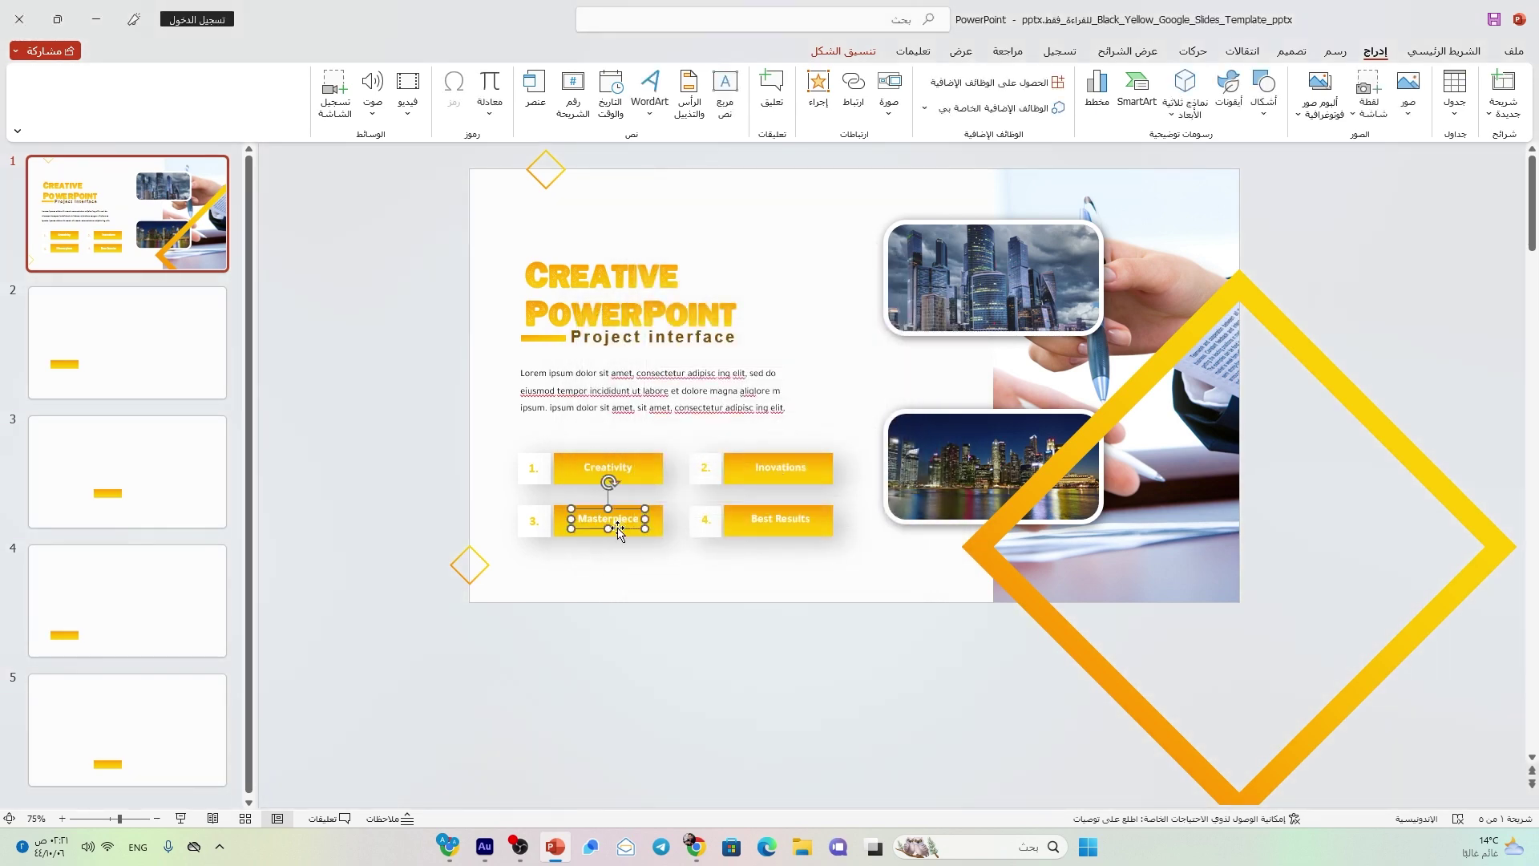
pyautogui.click(817, 92)
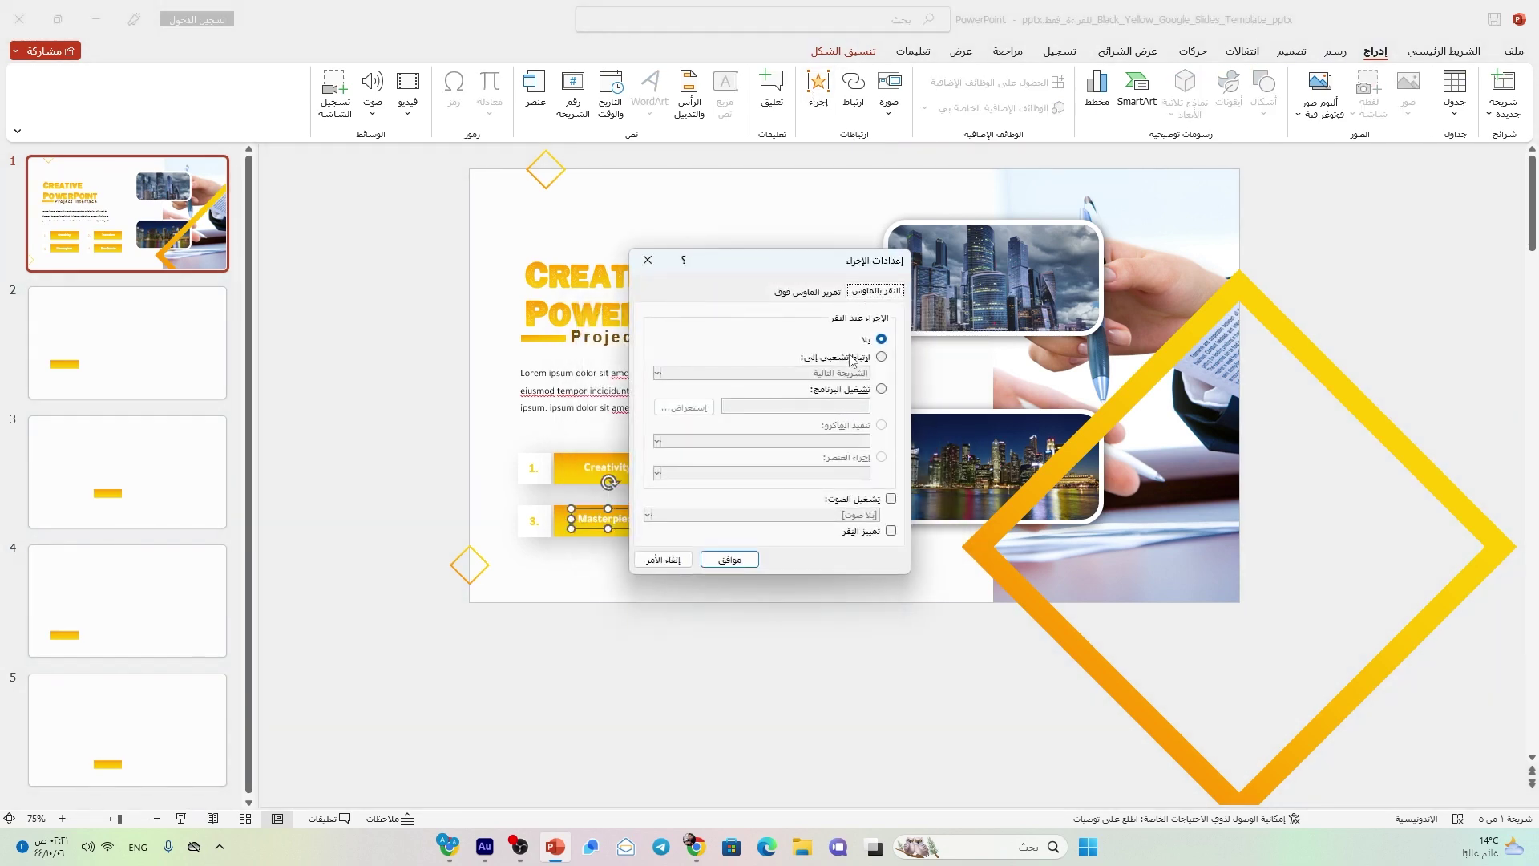
pyautogui.click(881, 356)
pyautogui.click(833, 373)
pyautogui.click(837, 491)
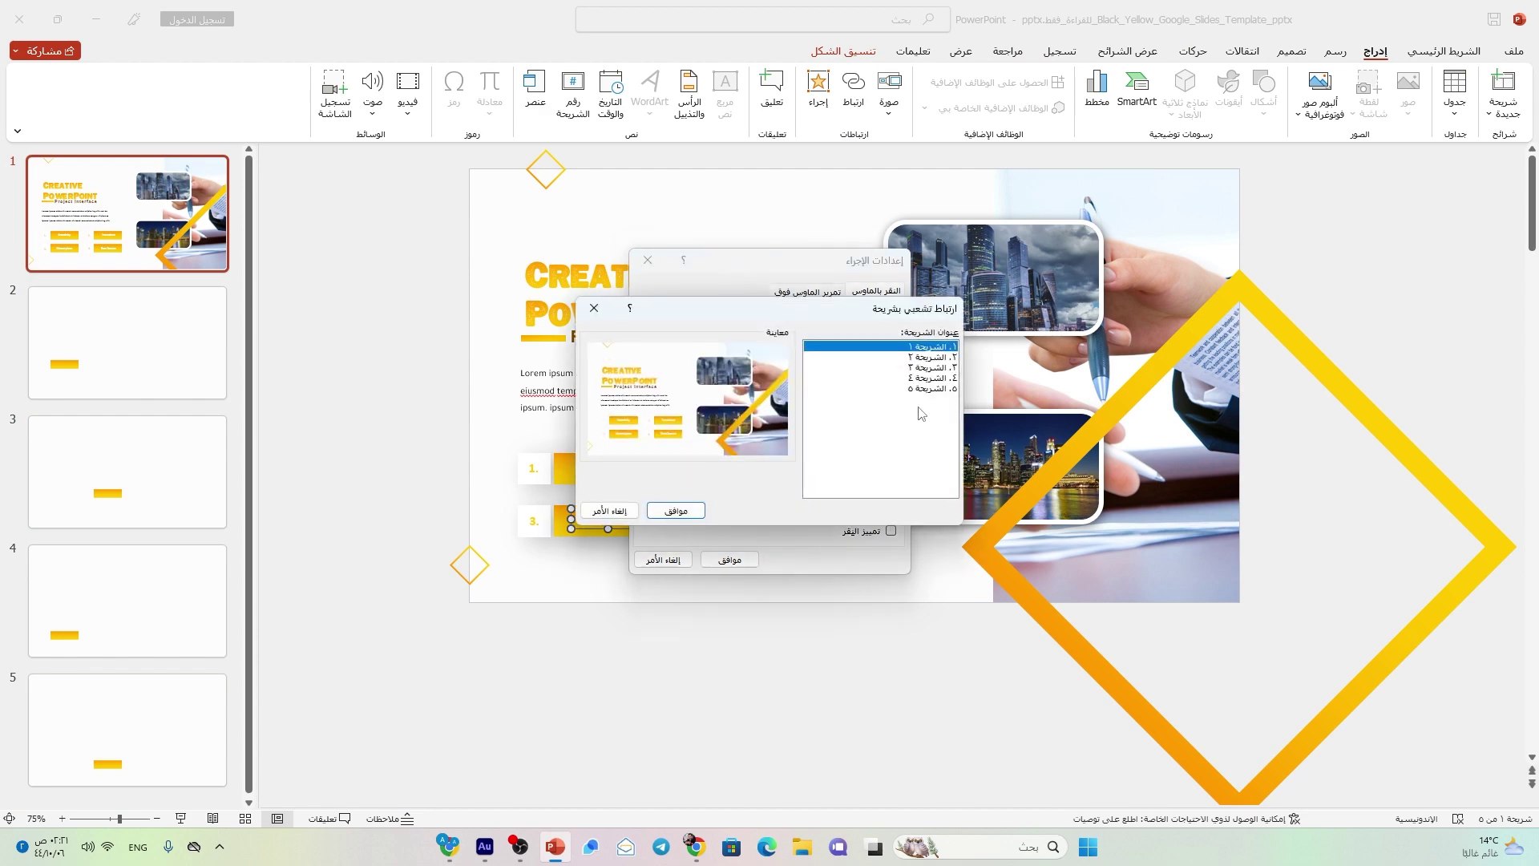
pyautogui.click(930, 377)
pyautogui.click(676, 511)
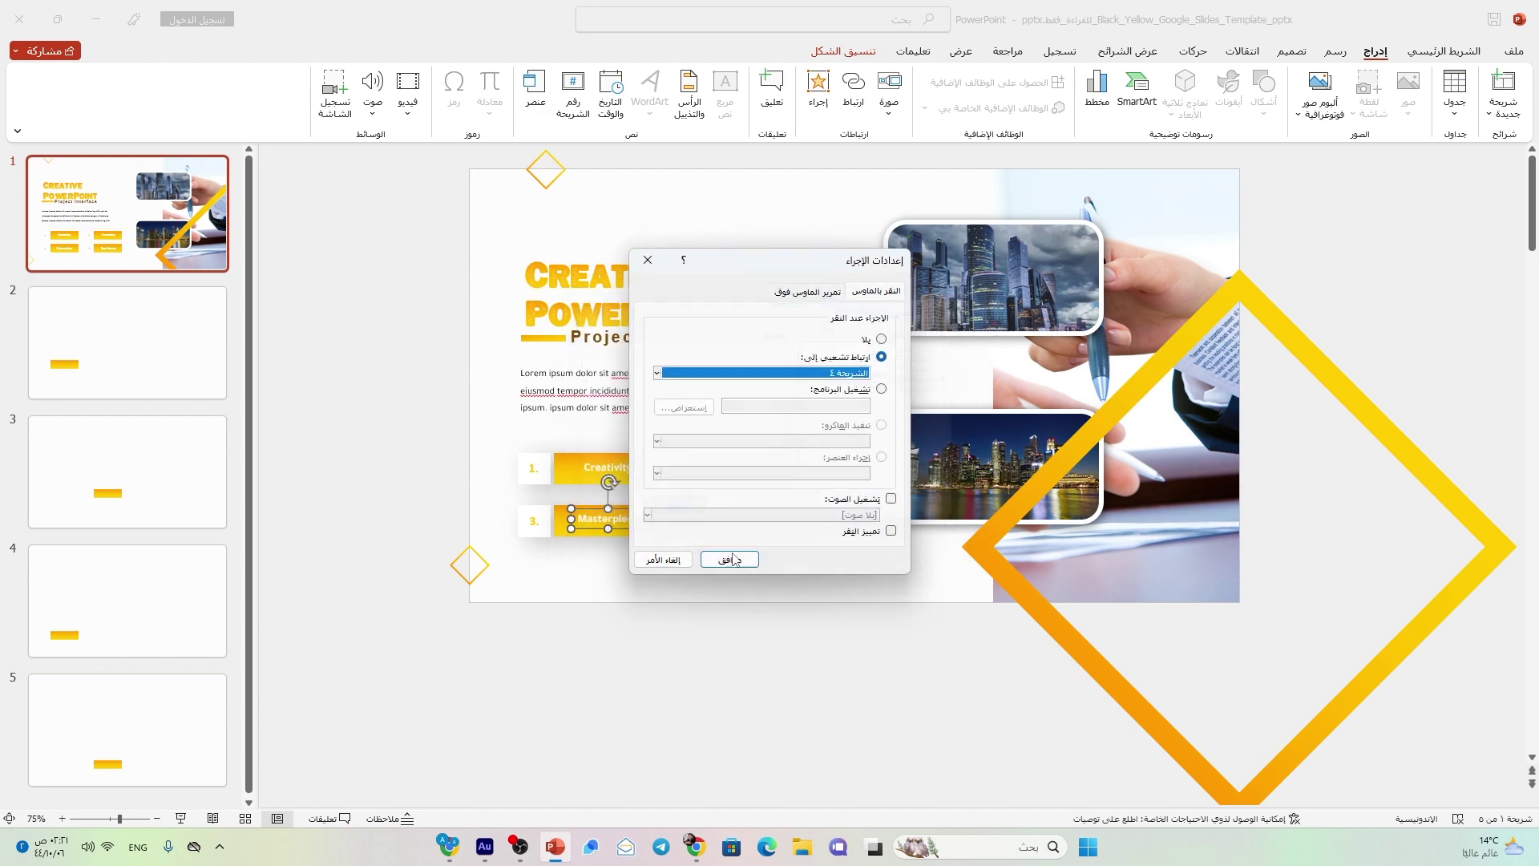
pyautogui.click(730, 560)
# Link the Best Results box to slide 5 on click, then deselect it
pyautogui.click(757, 519)
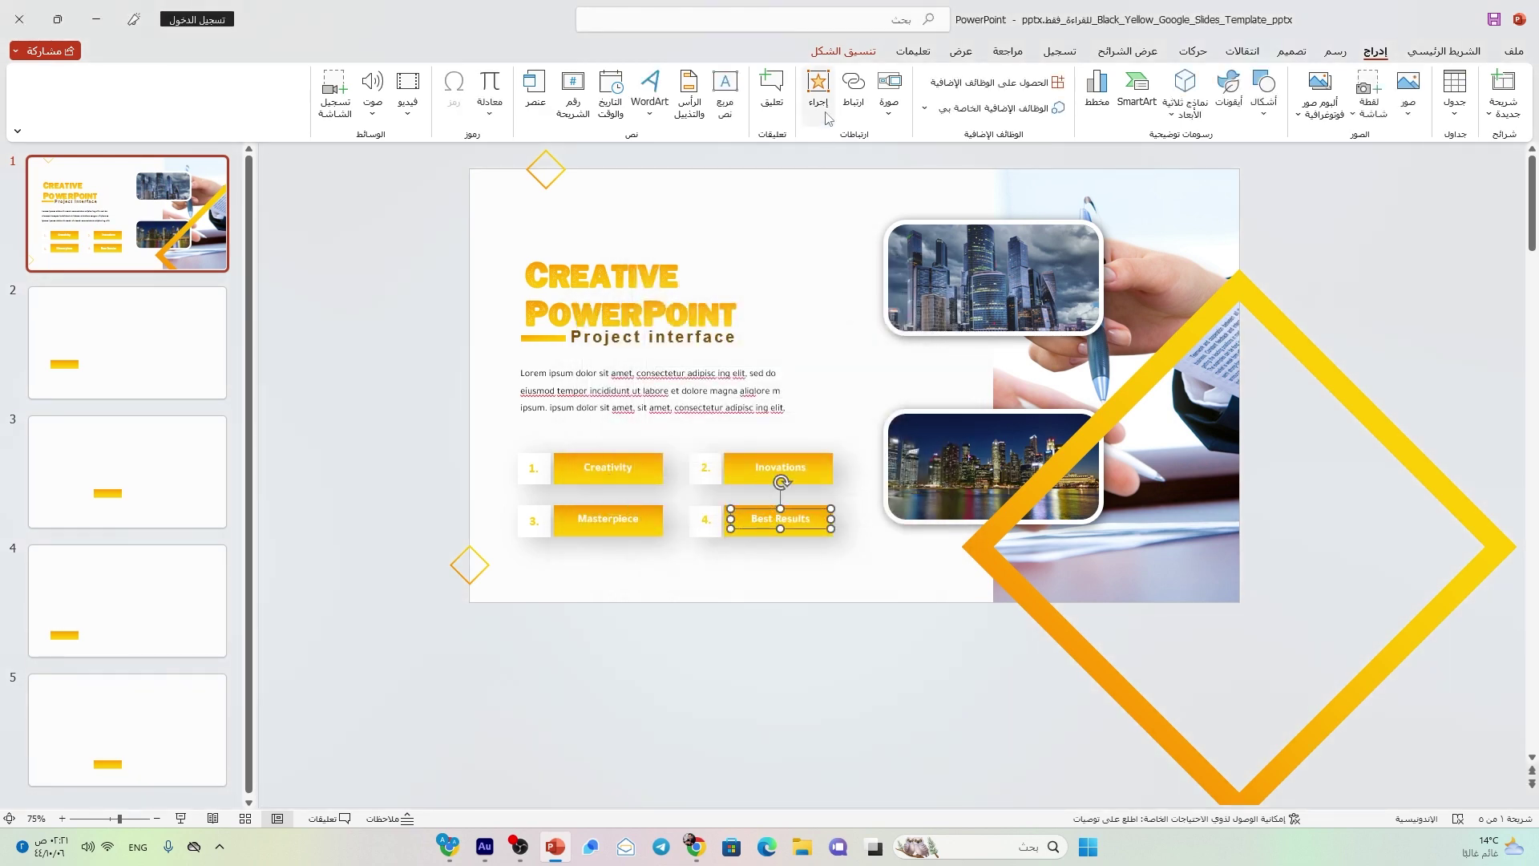
pyautogui.click(818, 88)
pyautogui.click(840, 358)
pyautogui.click(843, 374)
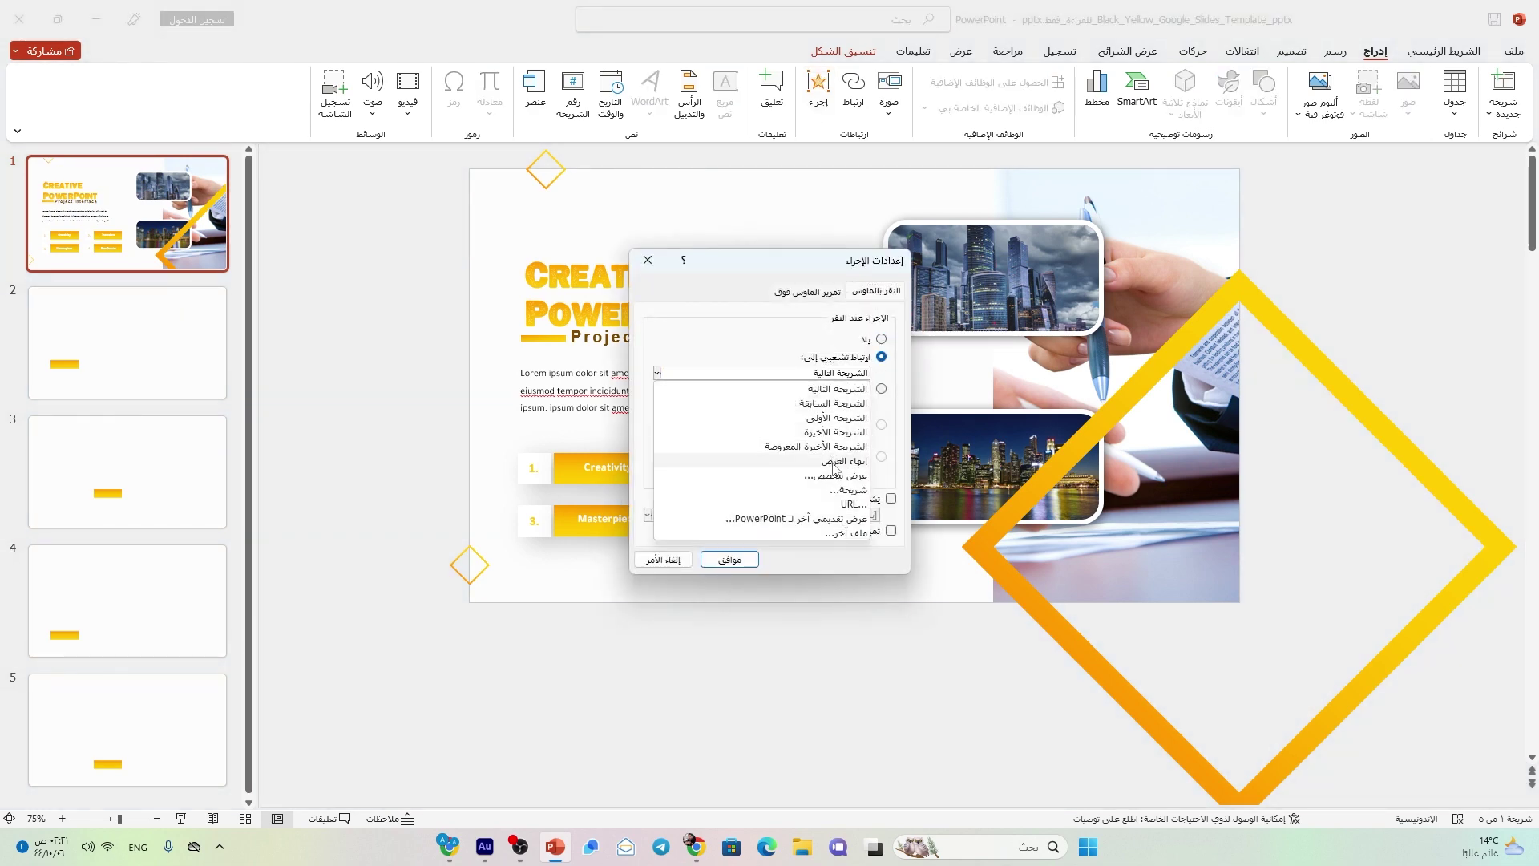
pyautogui.click(842, 488)
pyautogui.click(930, 389)
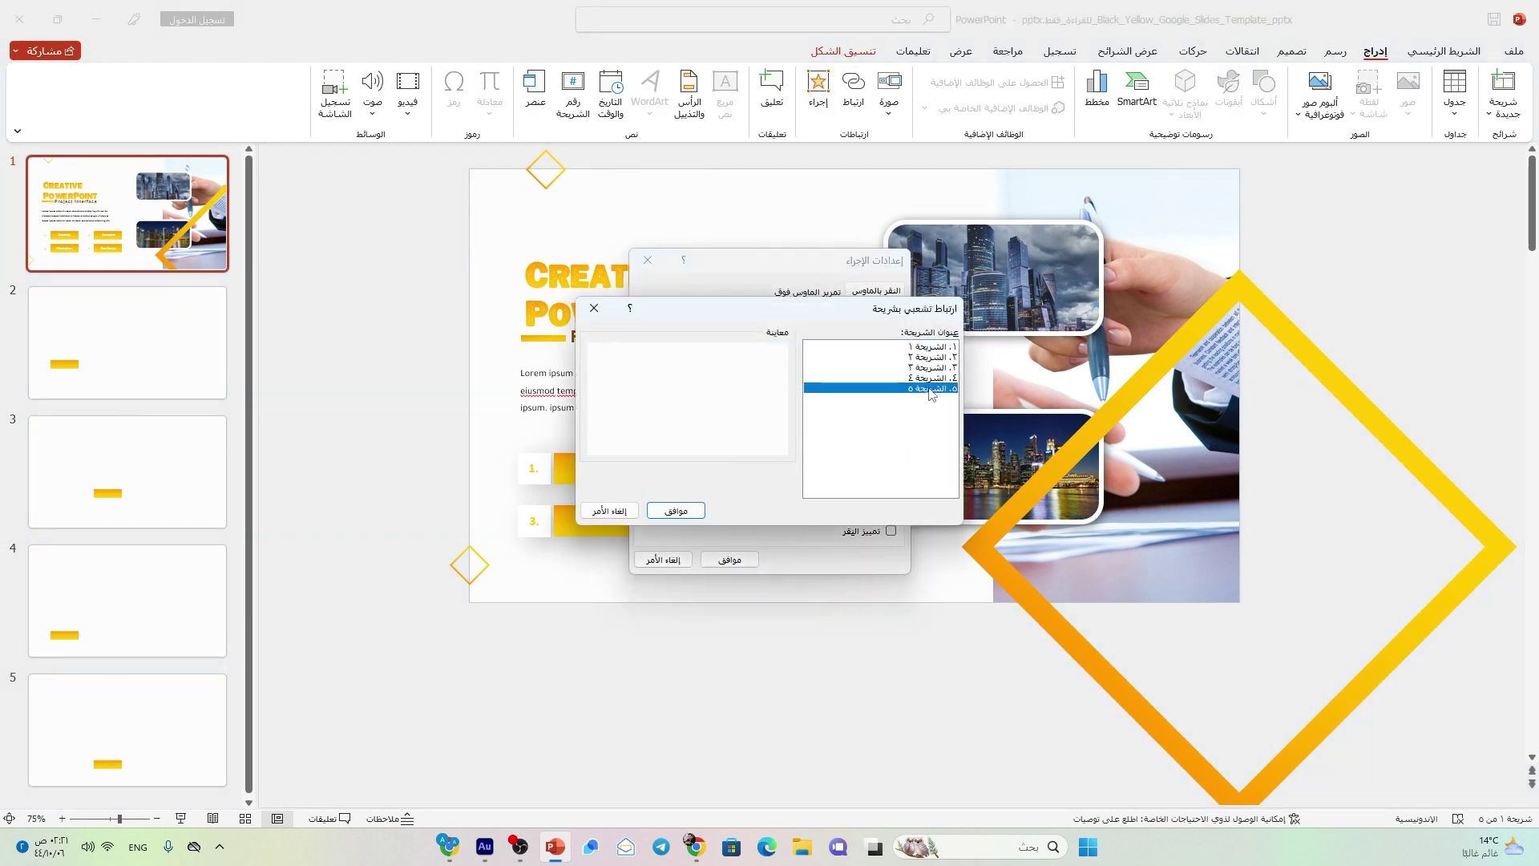
pyautogui.click(676, 511)
pyautogui.click(729, 560)
pyautogui.click(738, 582)
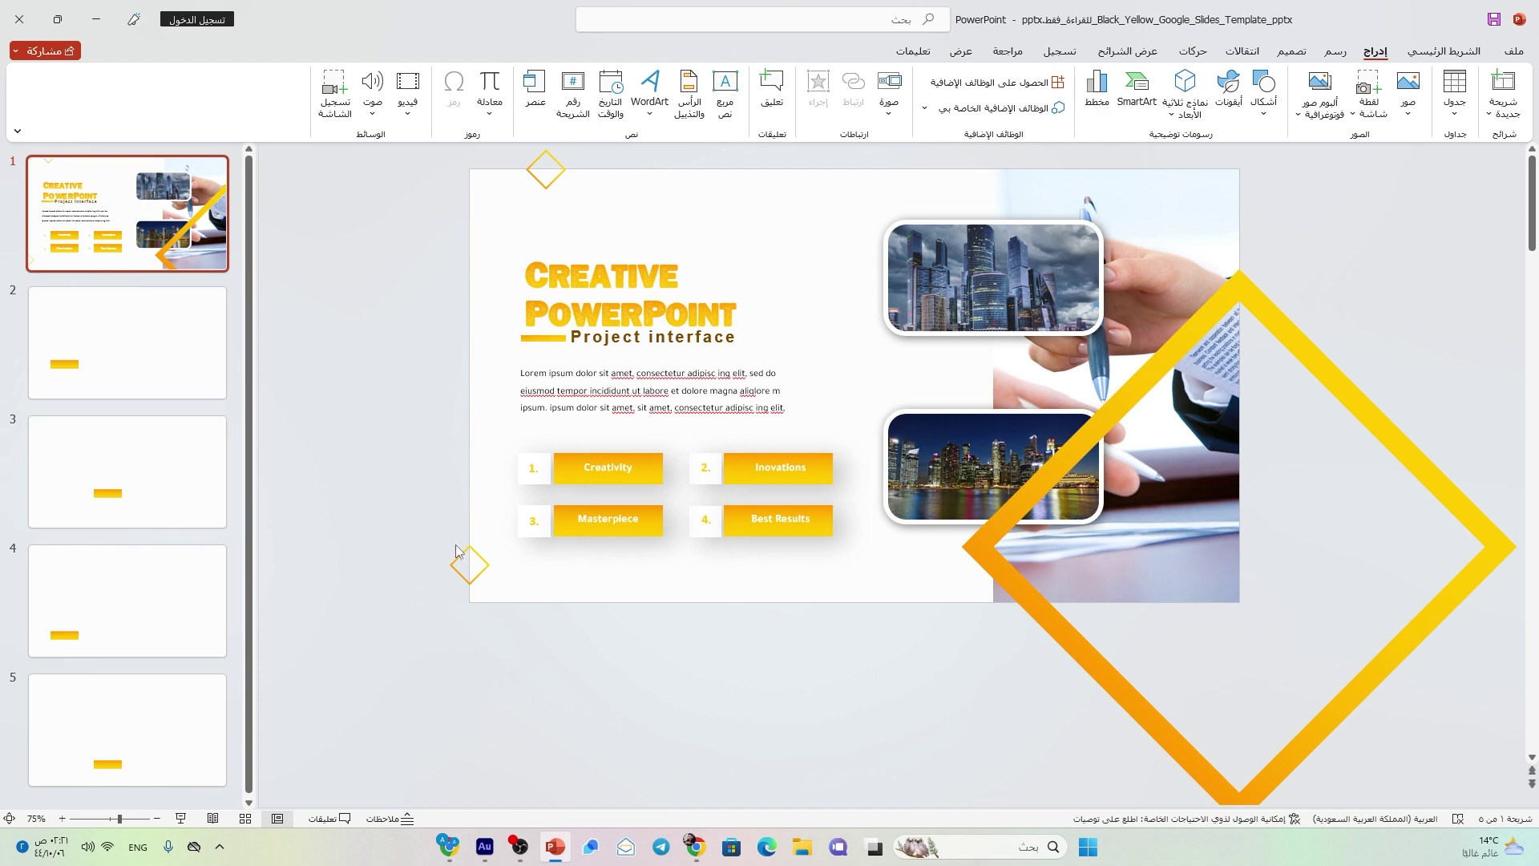
# Play the presentation full-screen from slide 1 using the status-bar Slide Show button
pyautogui.click(180, 817)
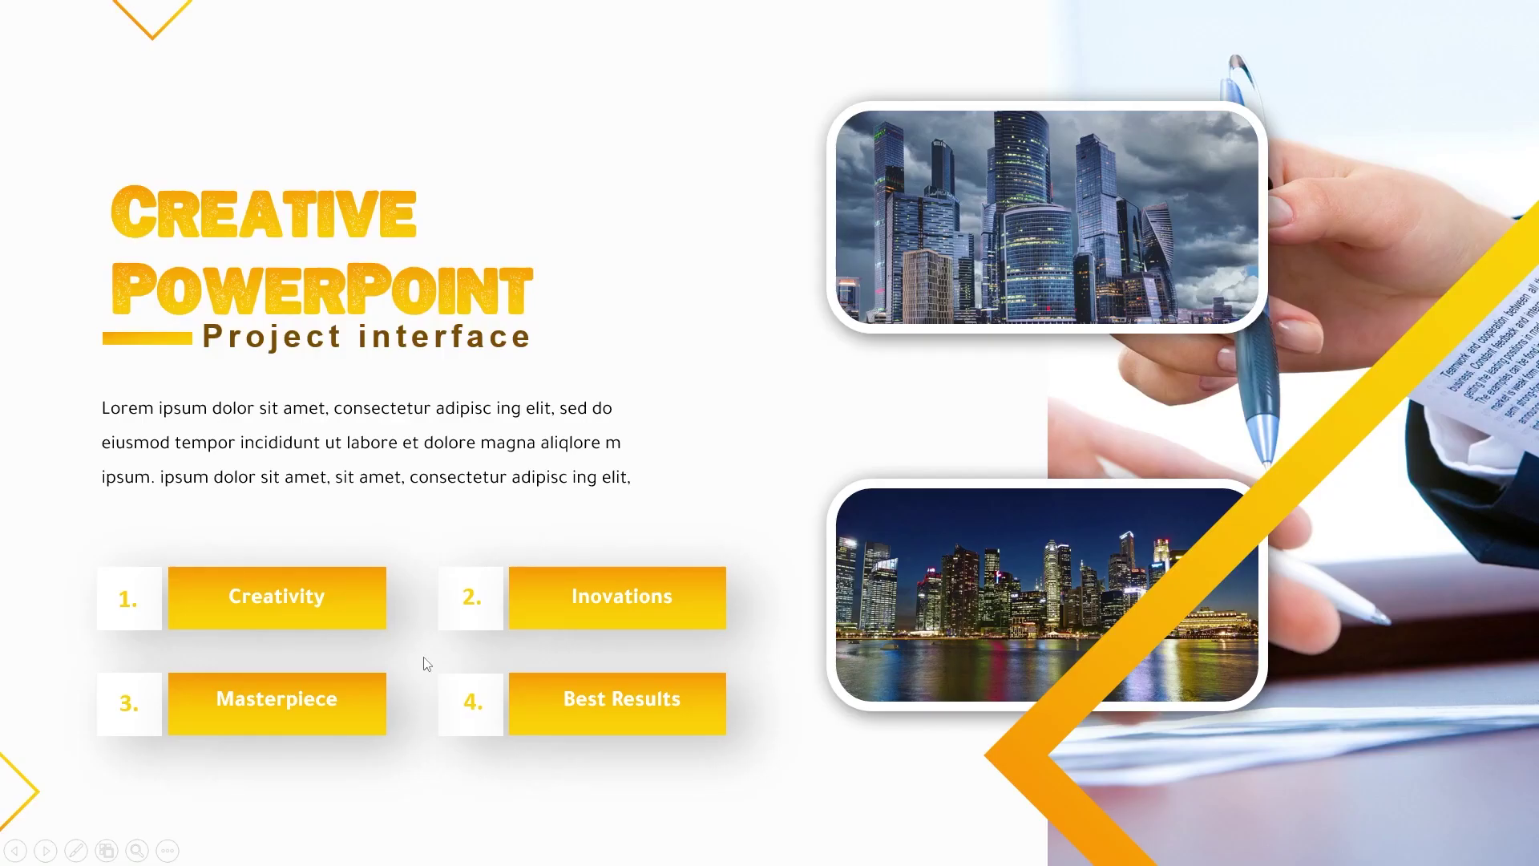